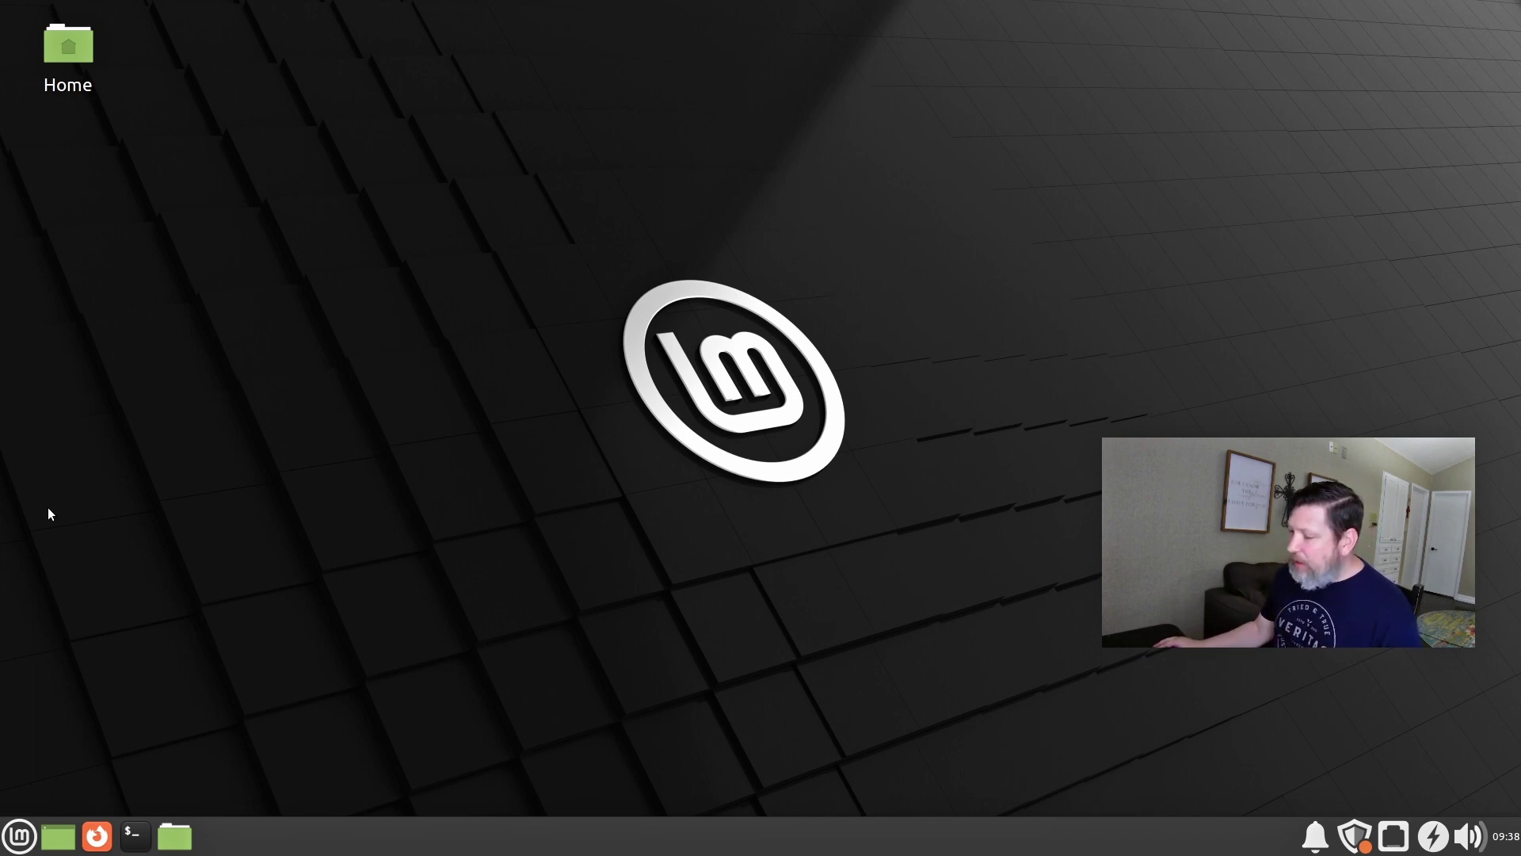
Run top in a new Xfce Terminal window to show the live process list
click(134, 833)
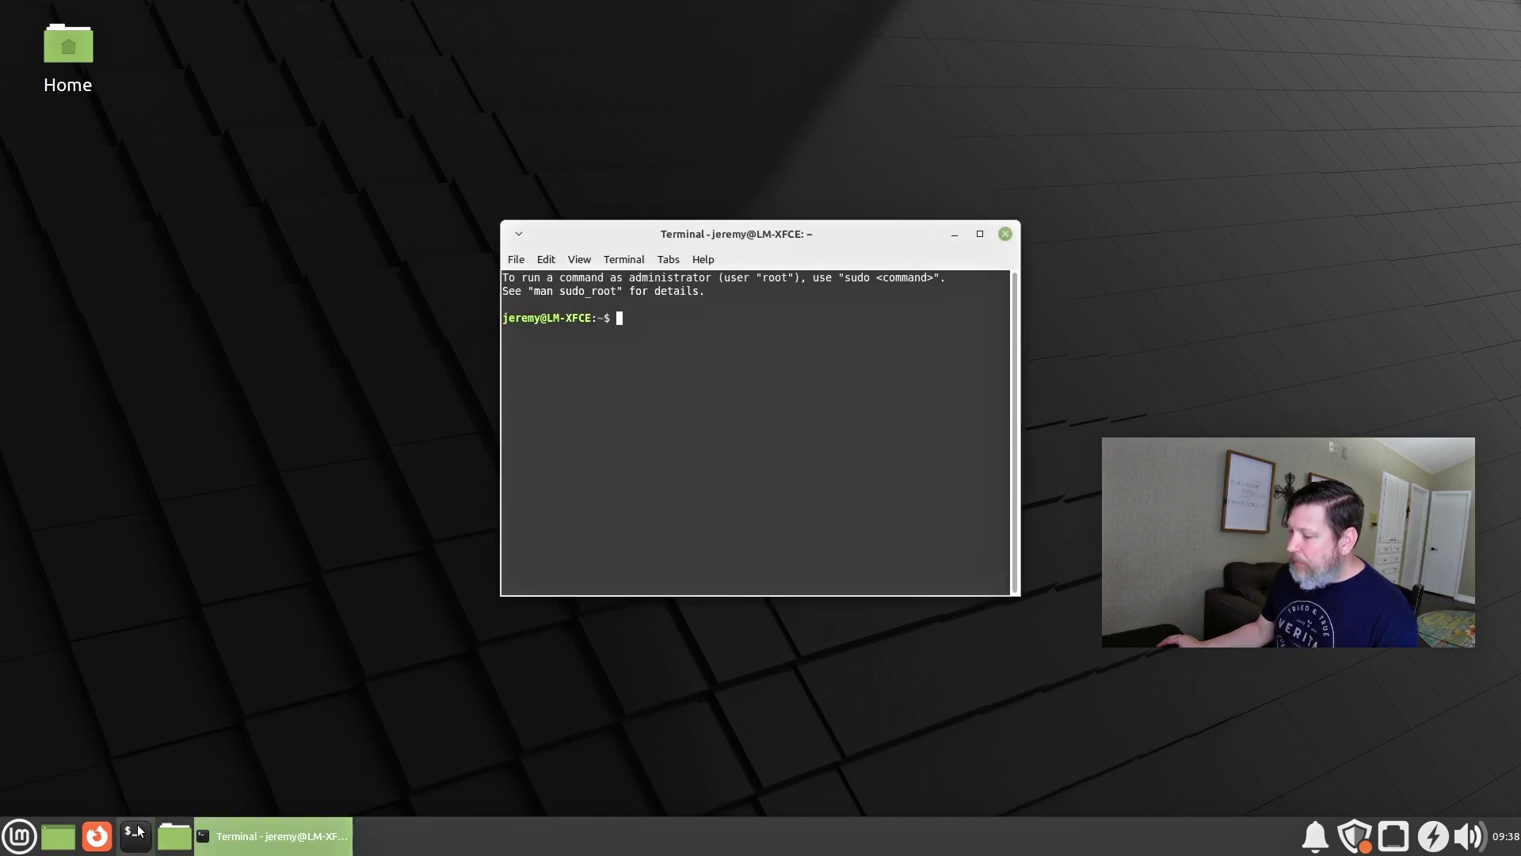
text(top)
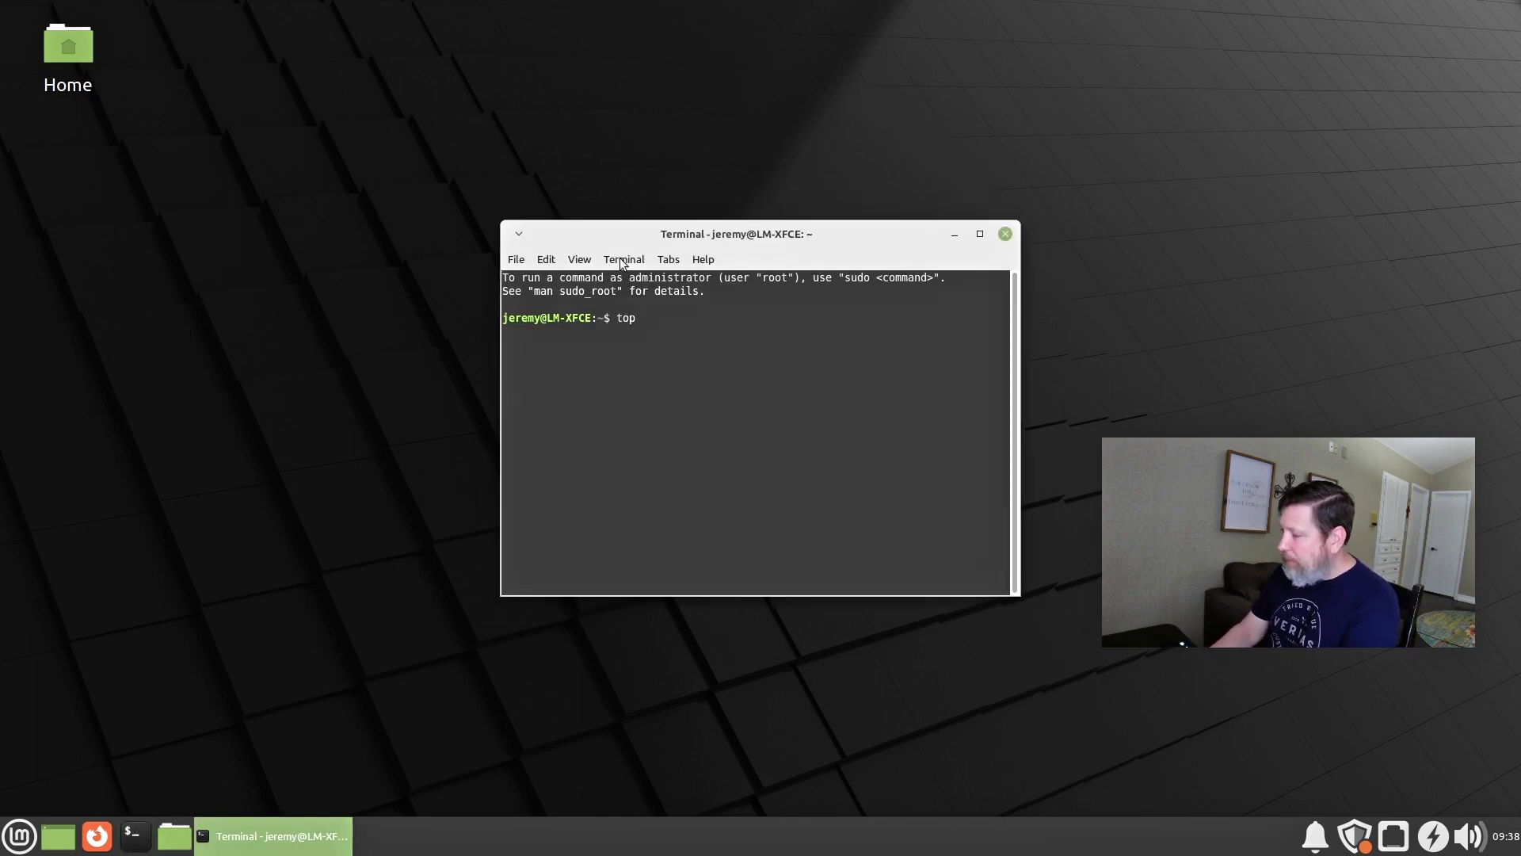
key(Return)
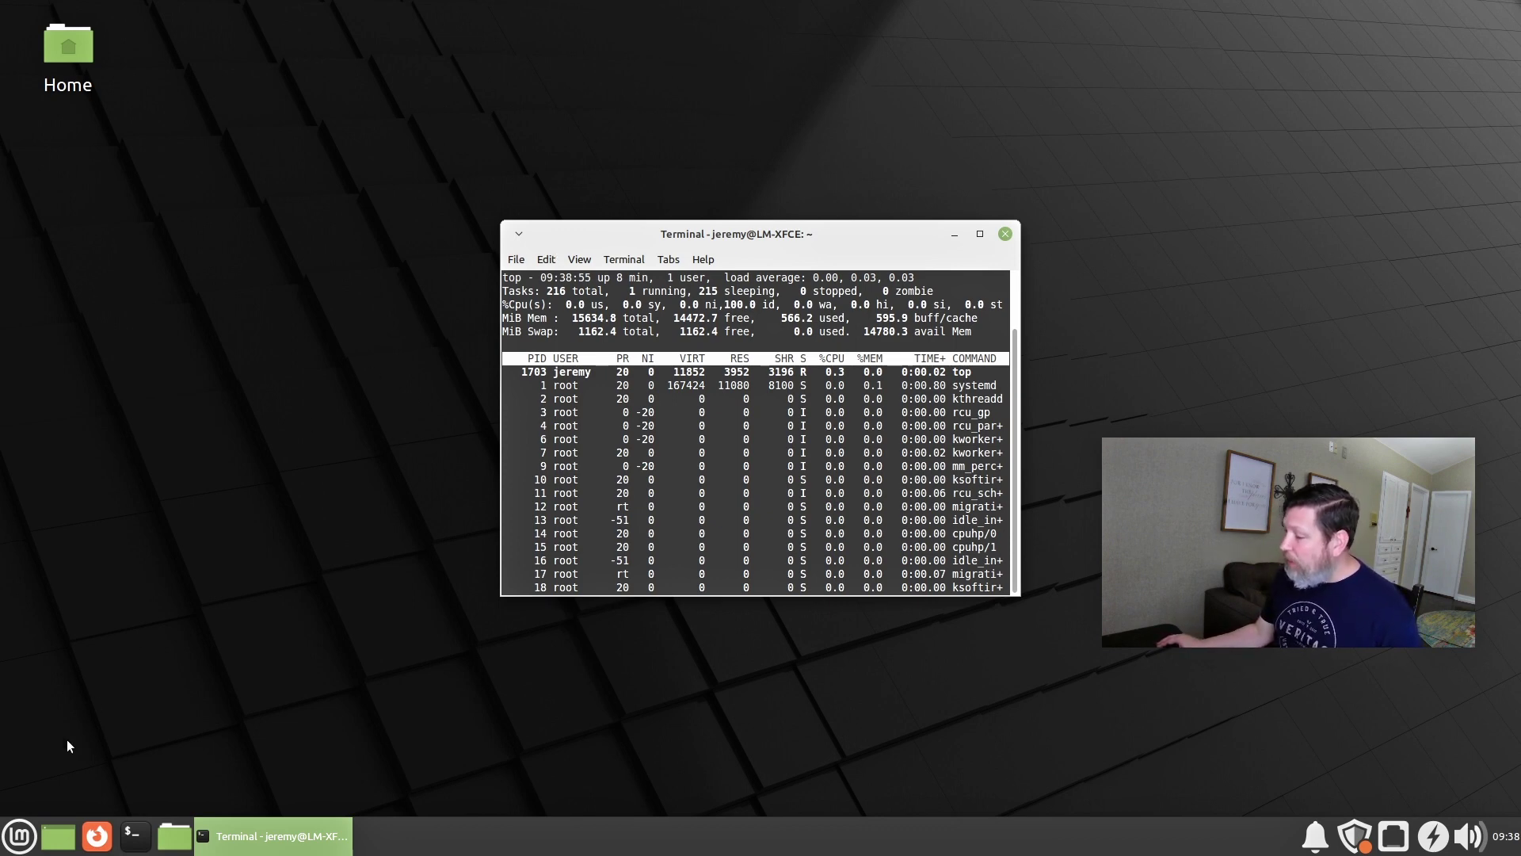
click(17, 839)
Launch Blender into a new Video Editing project, then raise the top terminal and start Firefox
text(bl)
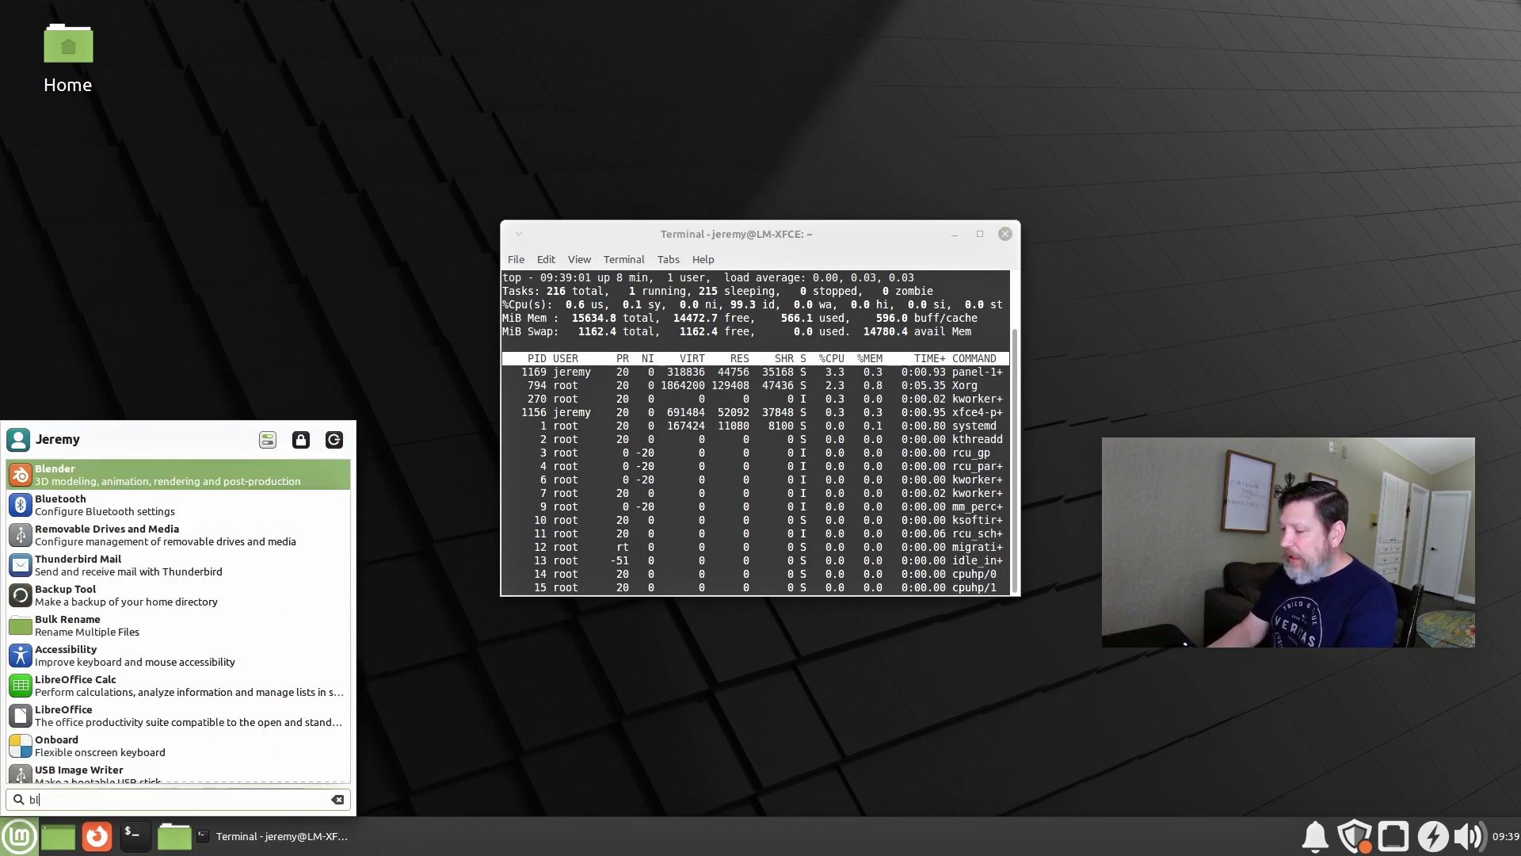
text(ender)
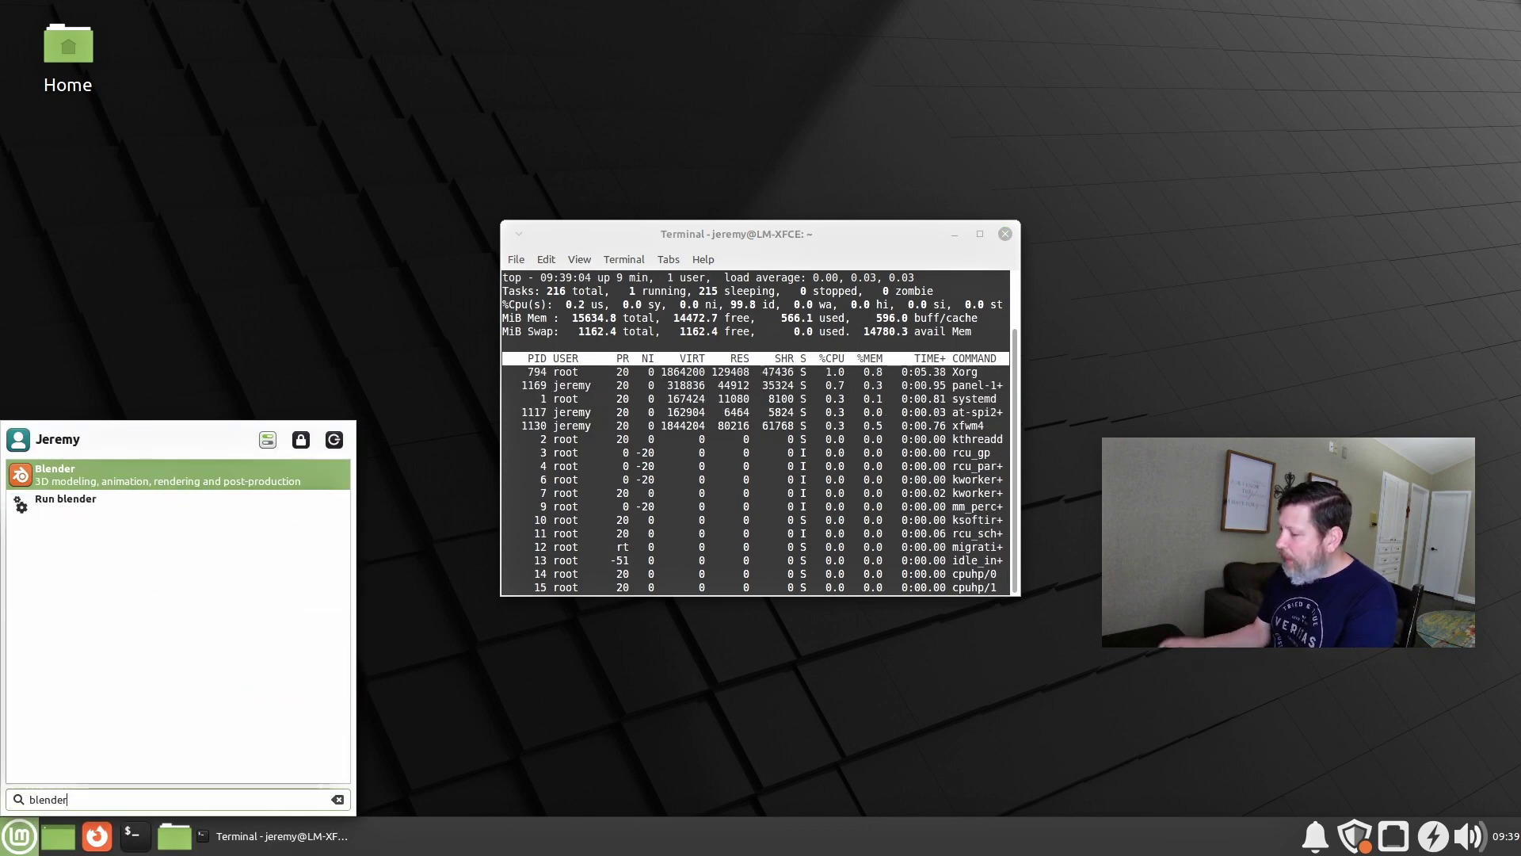
click(112, 470)
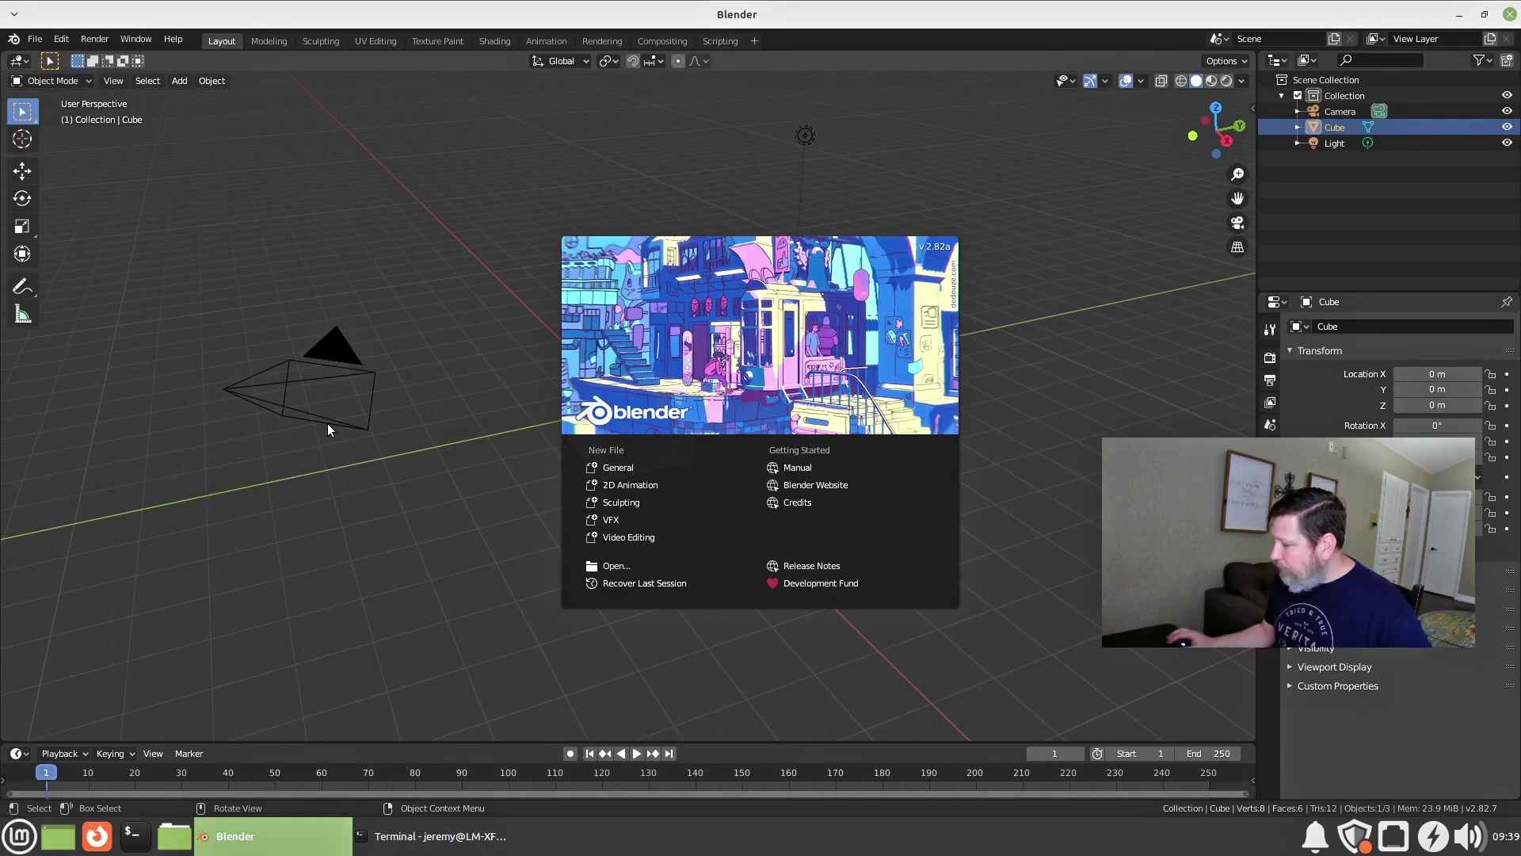
click(618, 538)
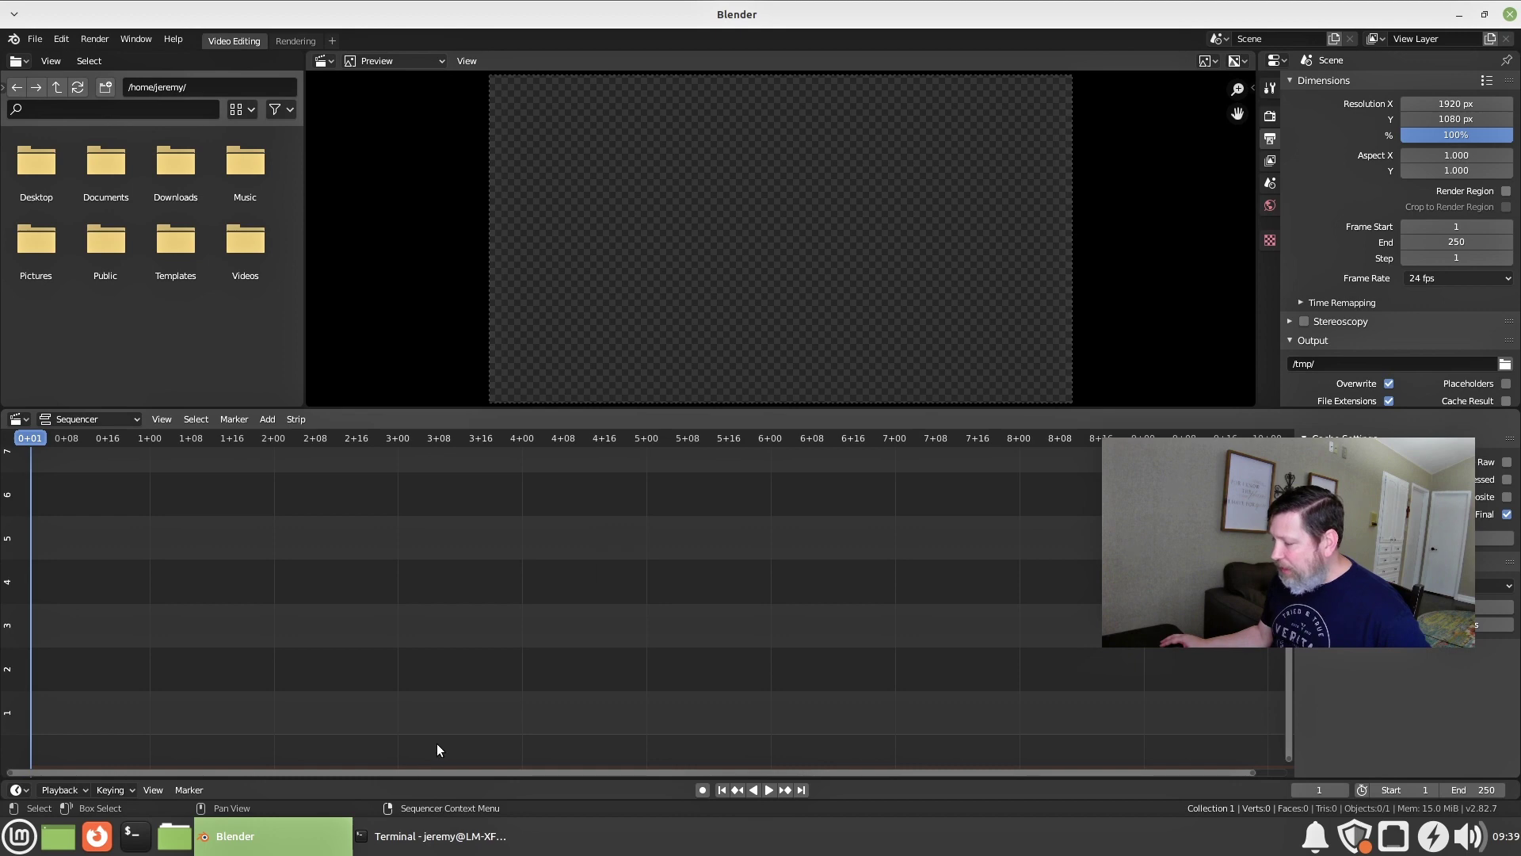
click(432, 844)
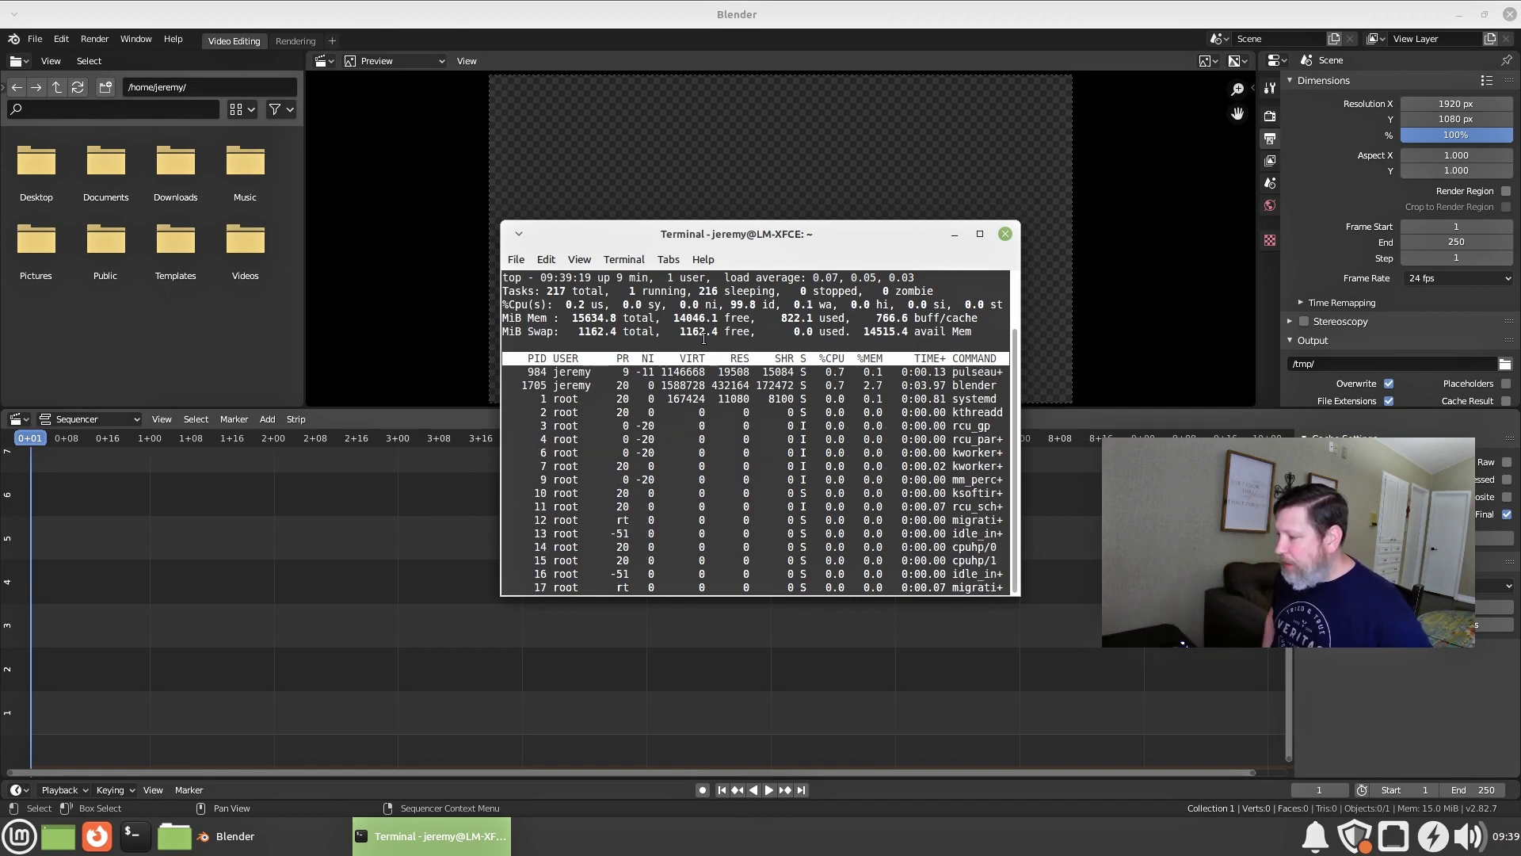
click(97, 836)
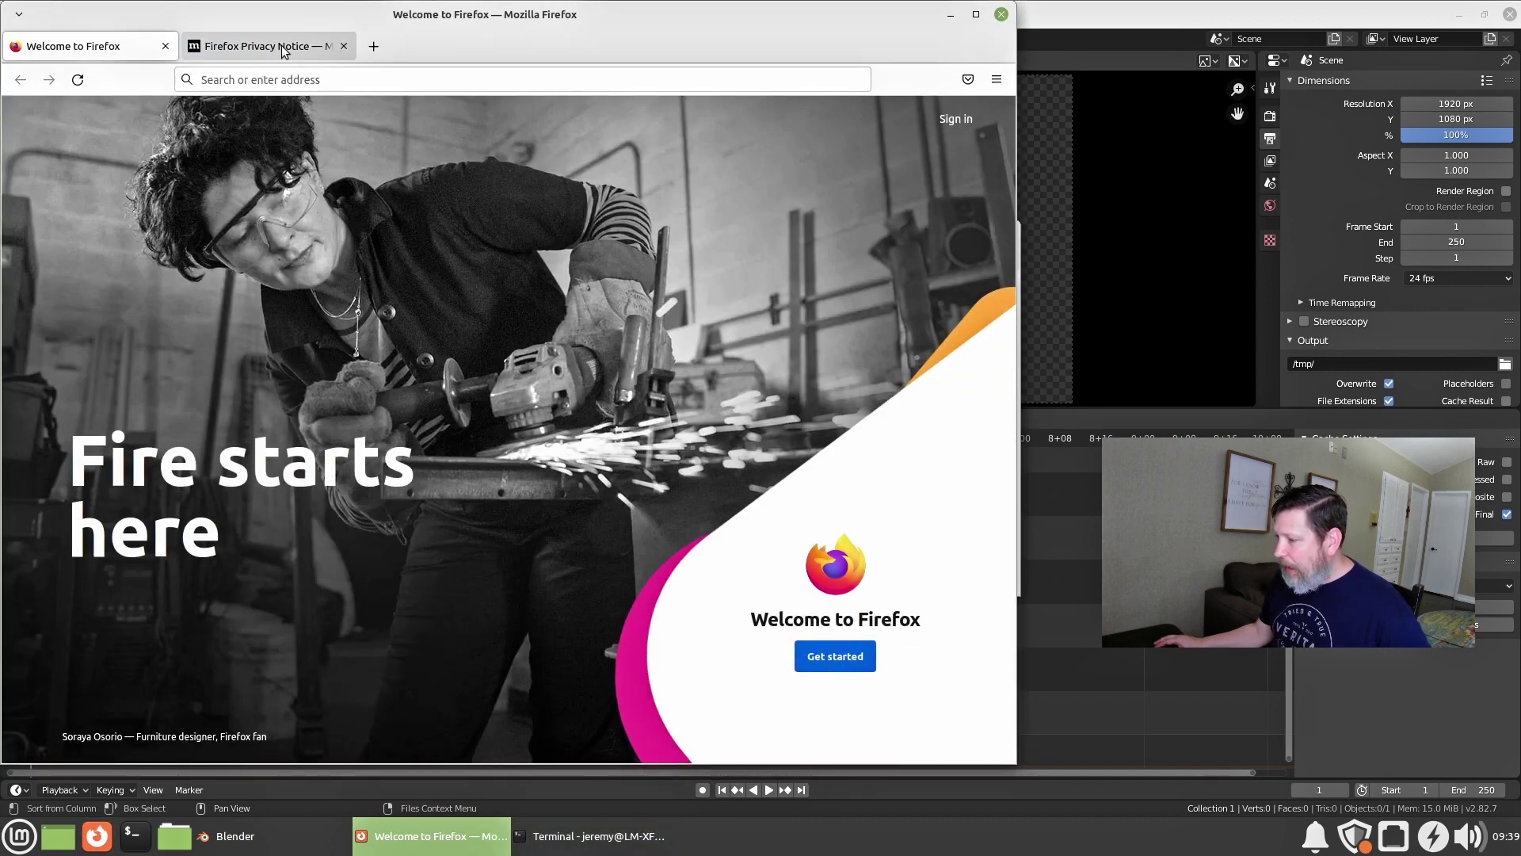
Load youtube.com, search for the tech channel and open its page
click(373, 48)
click(105, 48)
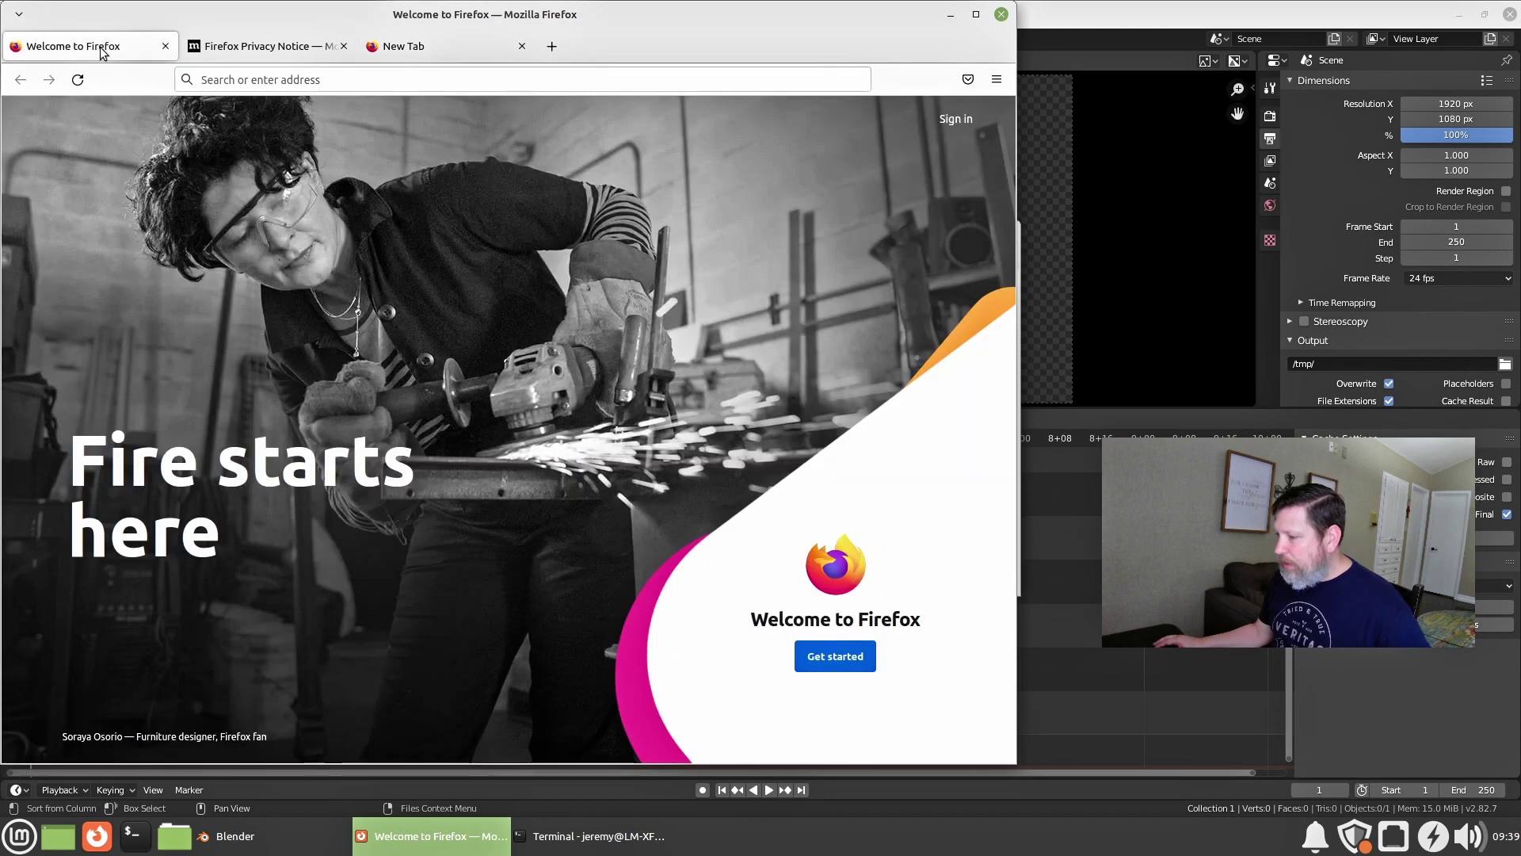
click(230, 81)
text(youtube)
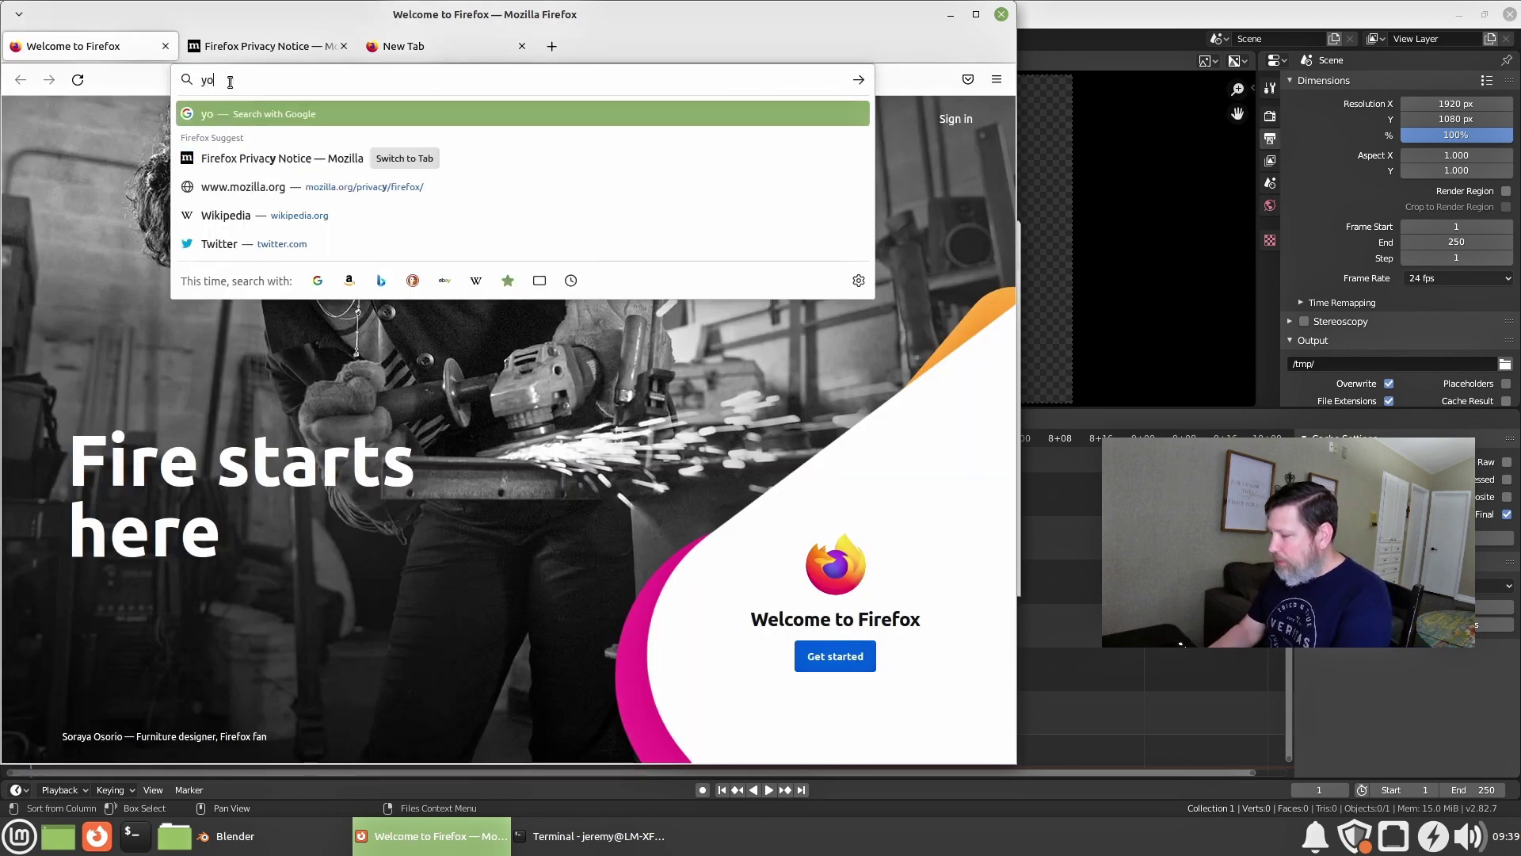
text(.com)
key(Return)
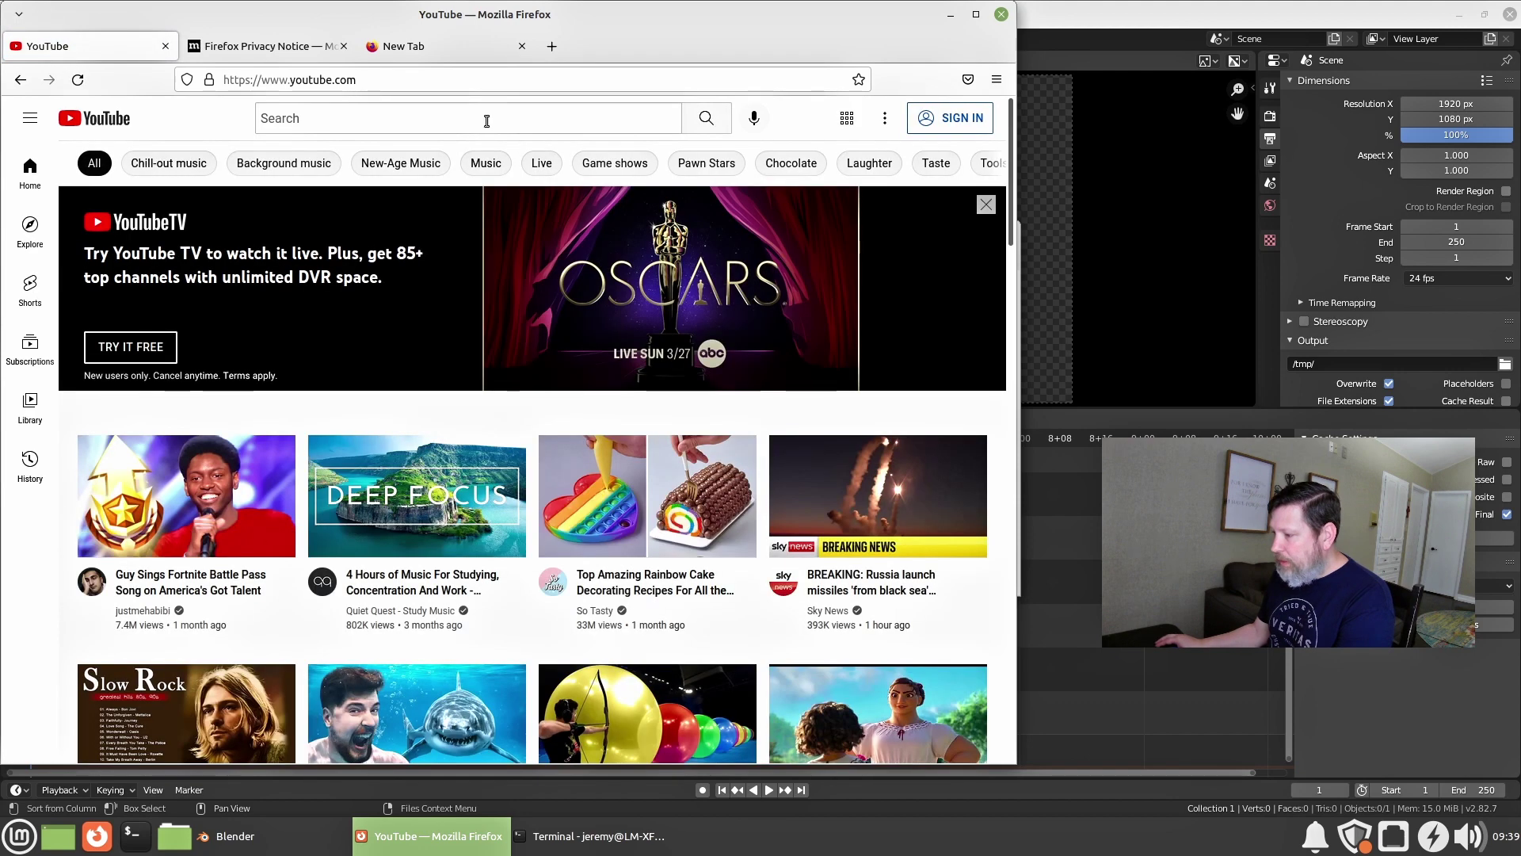
click(490, 119)
text(J)
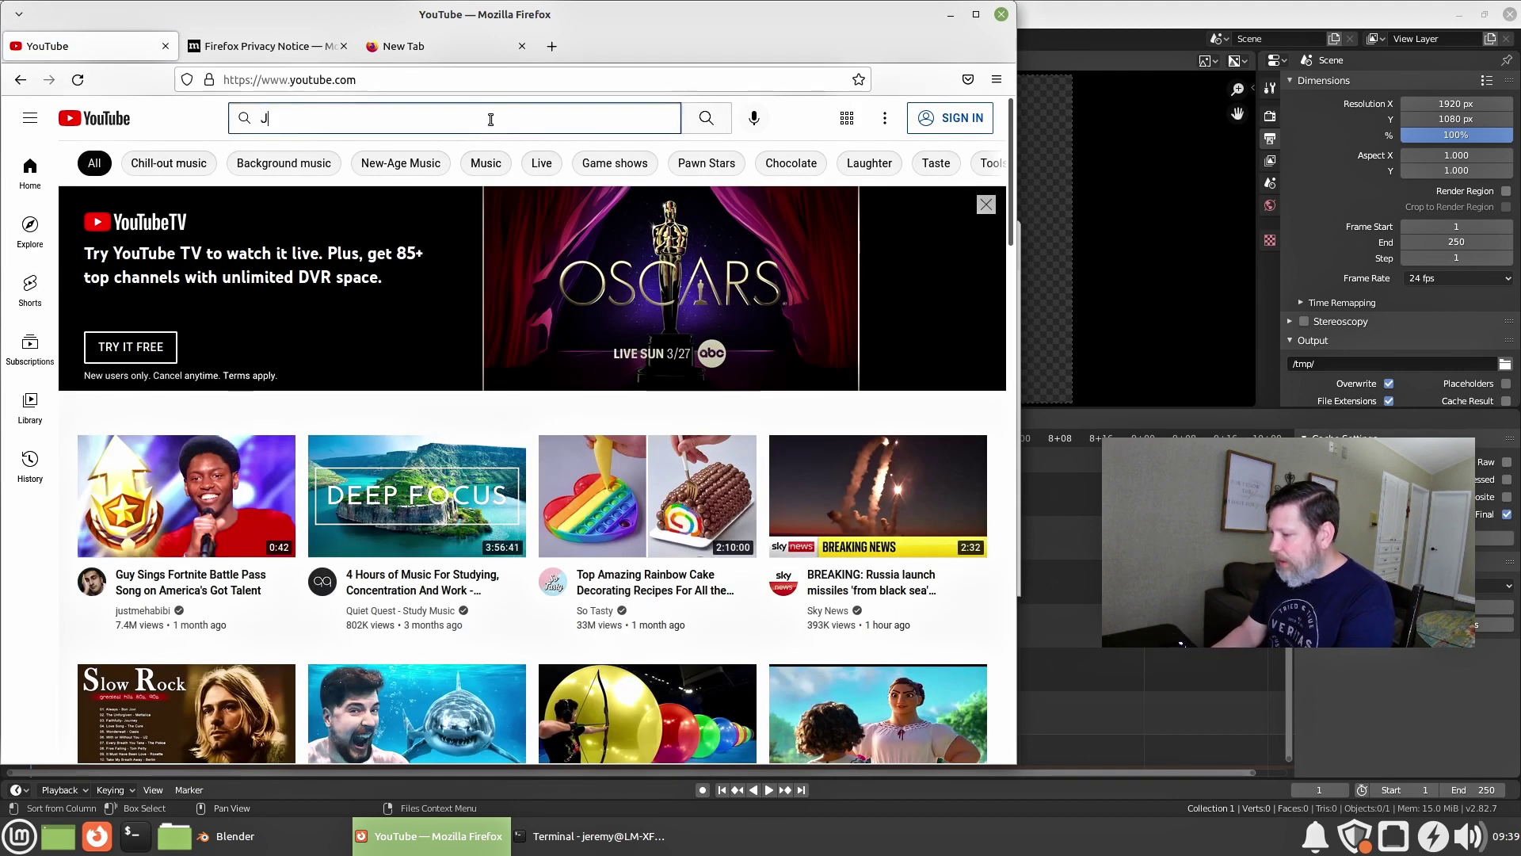
text(eremy's tech chann)
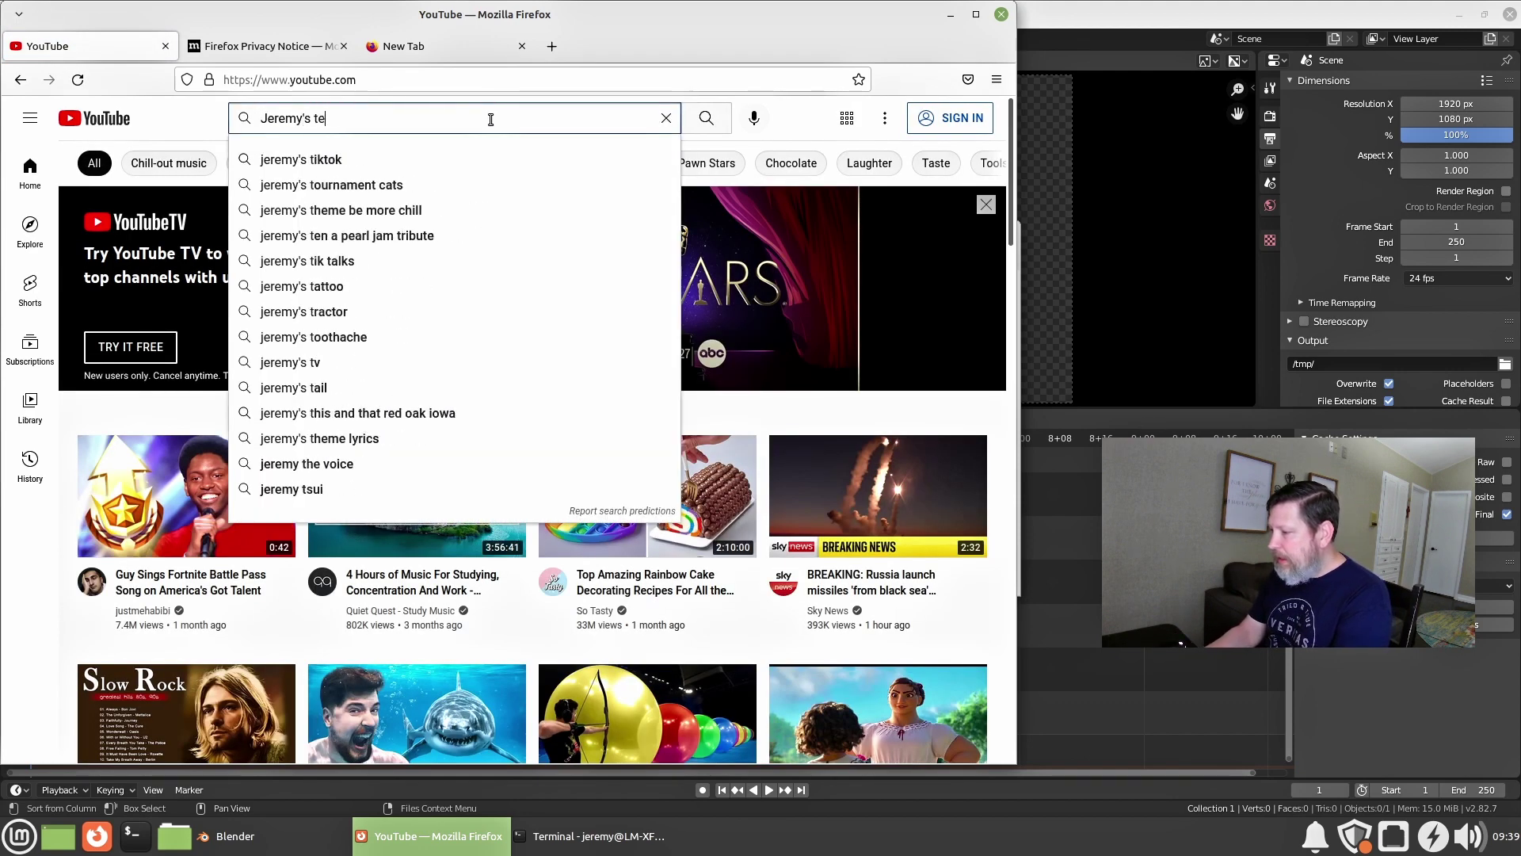
text(el)
key(Return)
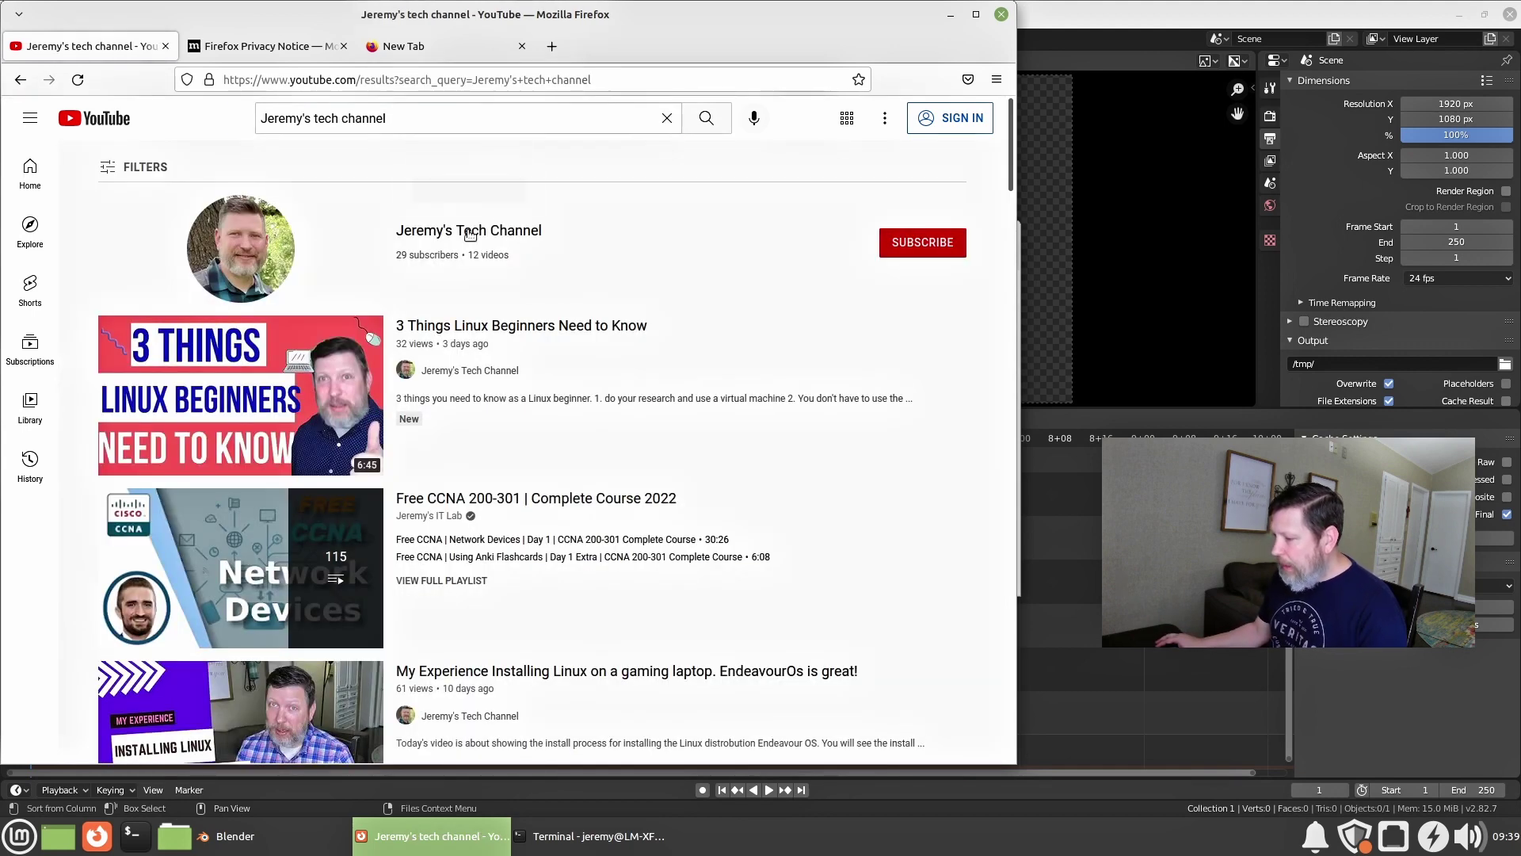
click(470, 233)
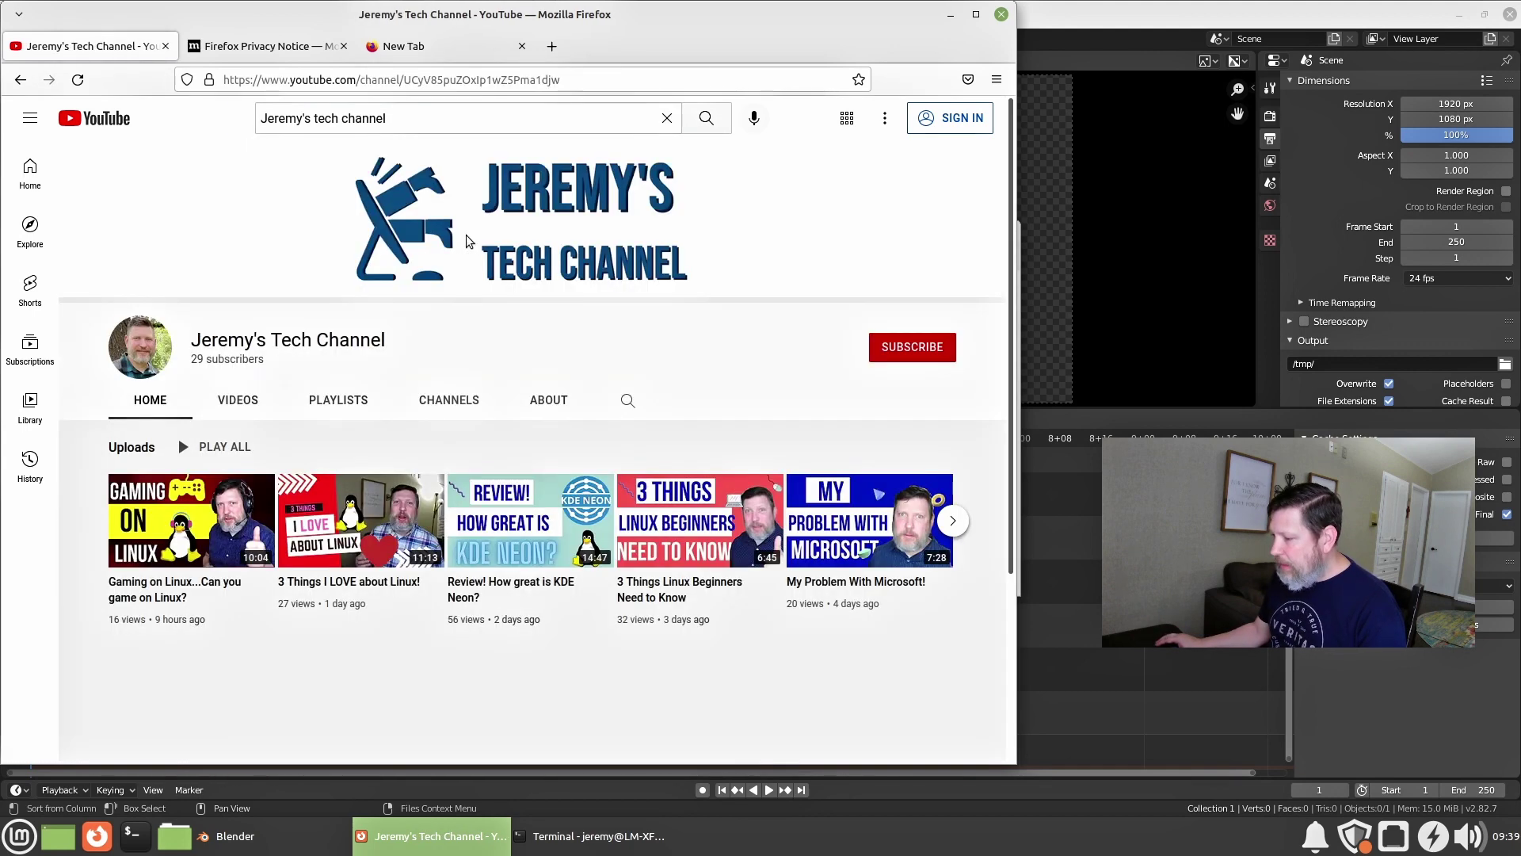
Load linuxmint.com in the empty new tab
click(420, 49)
click(387, 81)
text(linux)
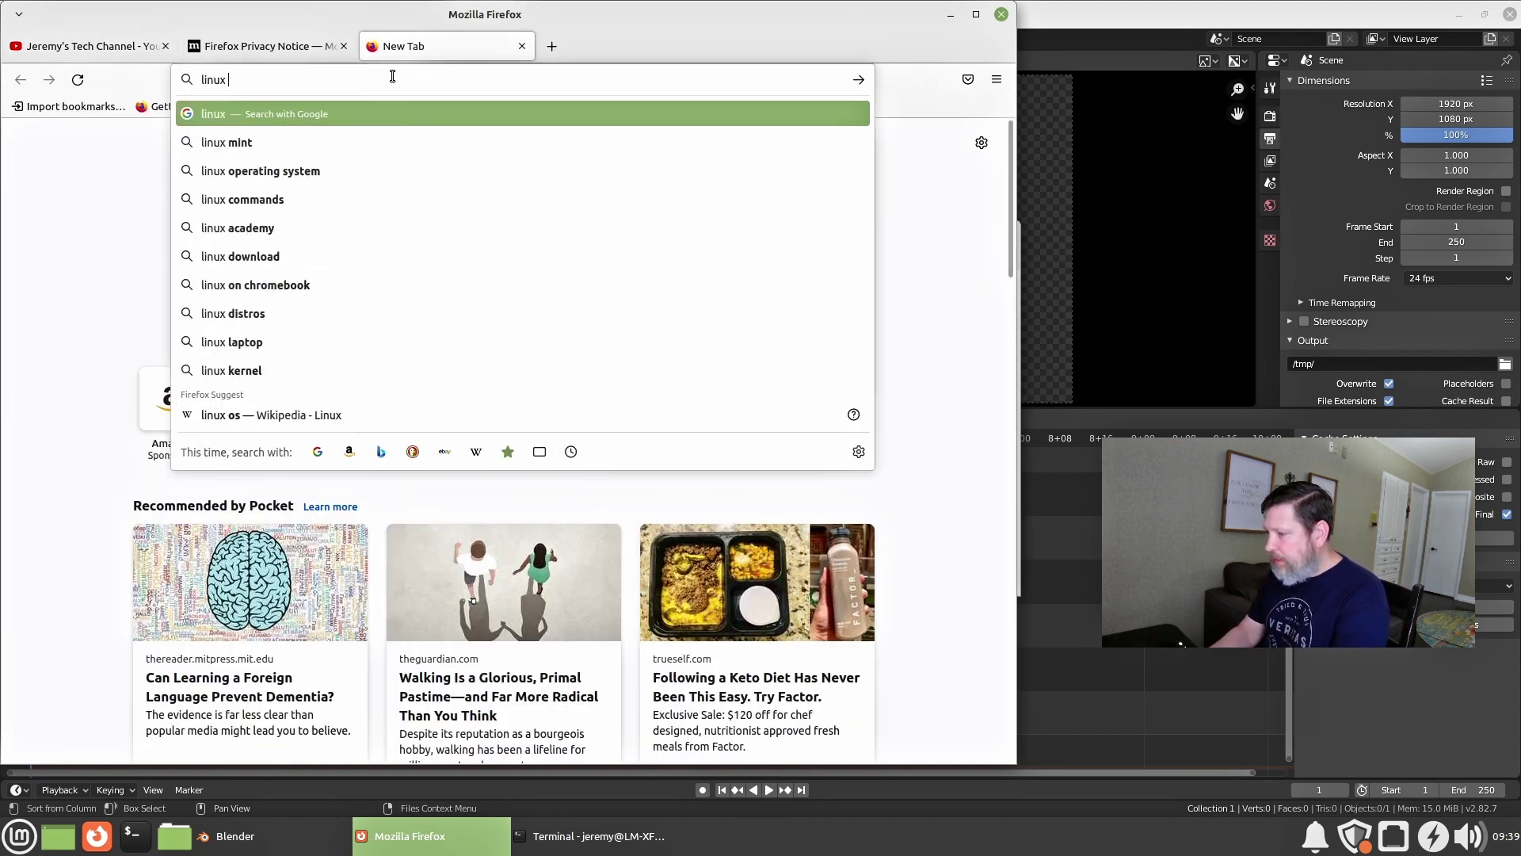
key(BackSpace)
text(mint.com)
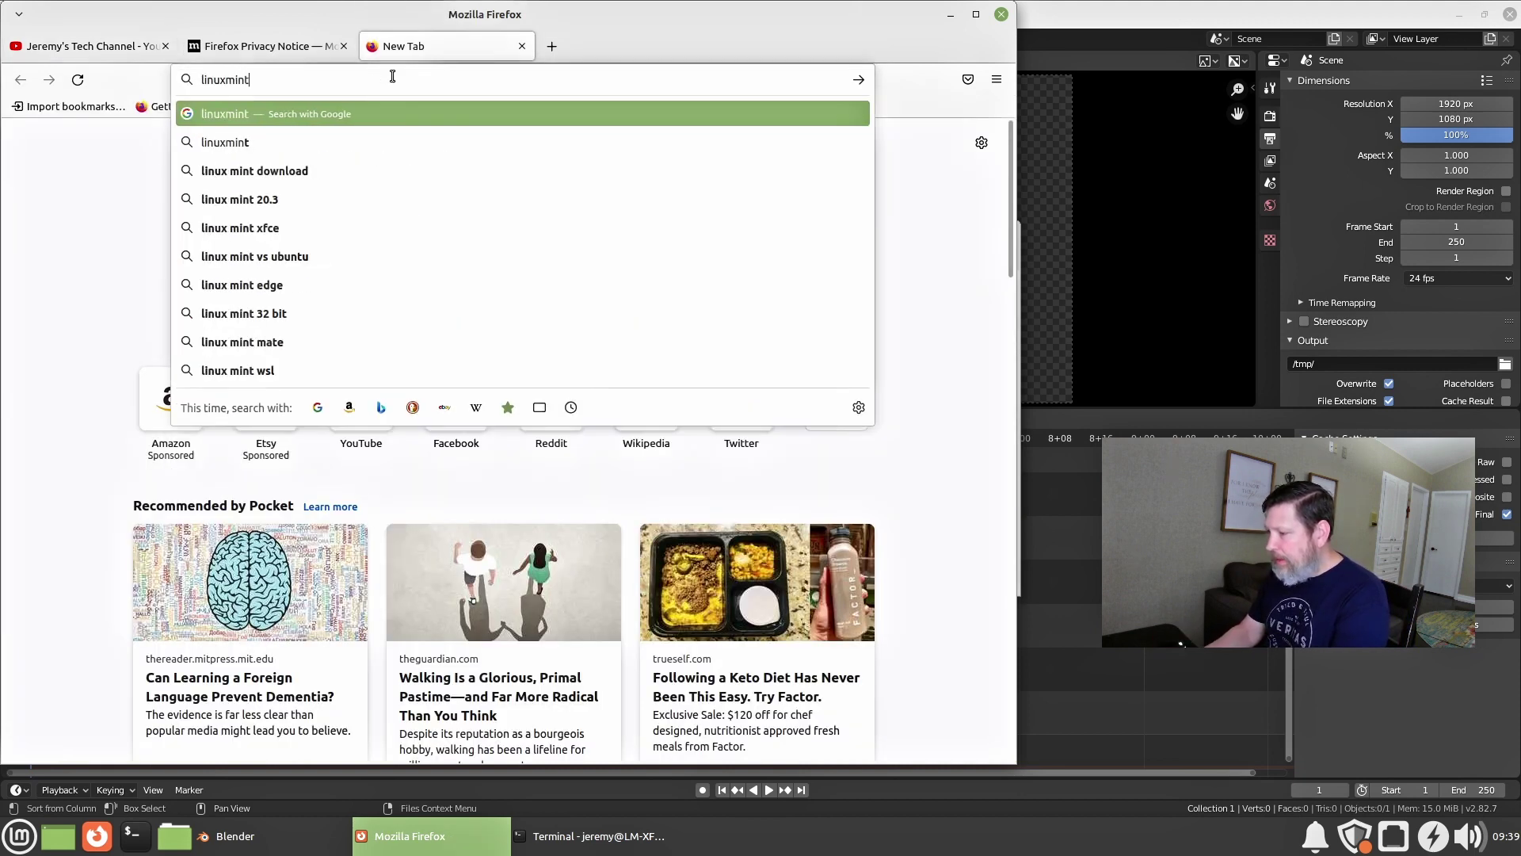
key(Return)
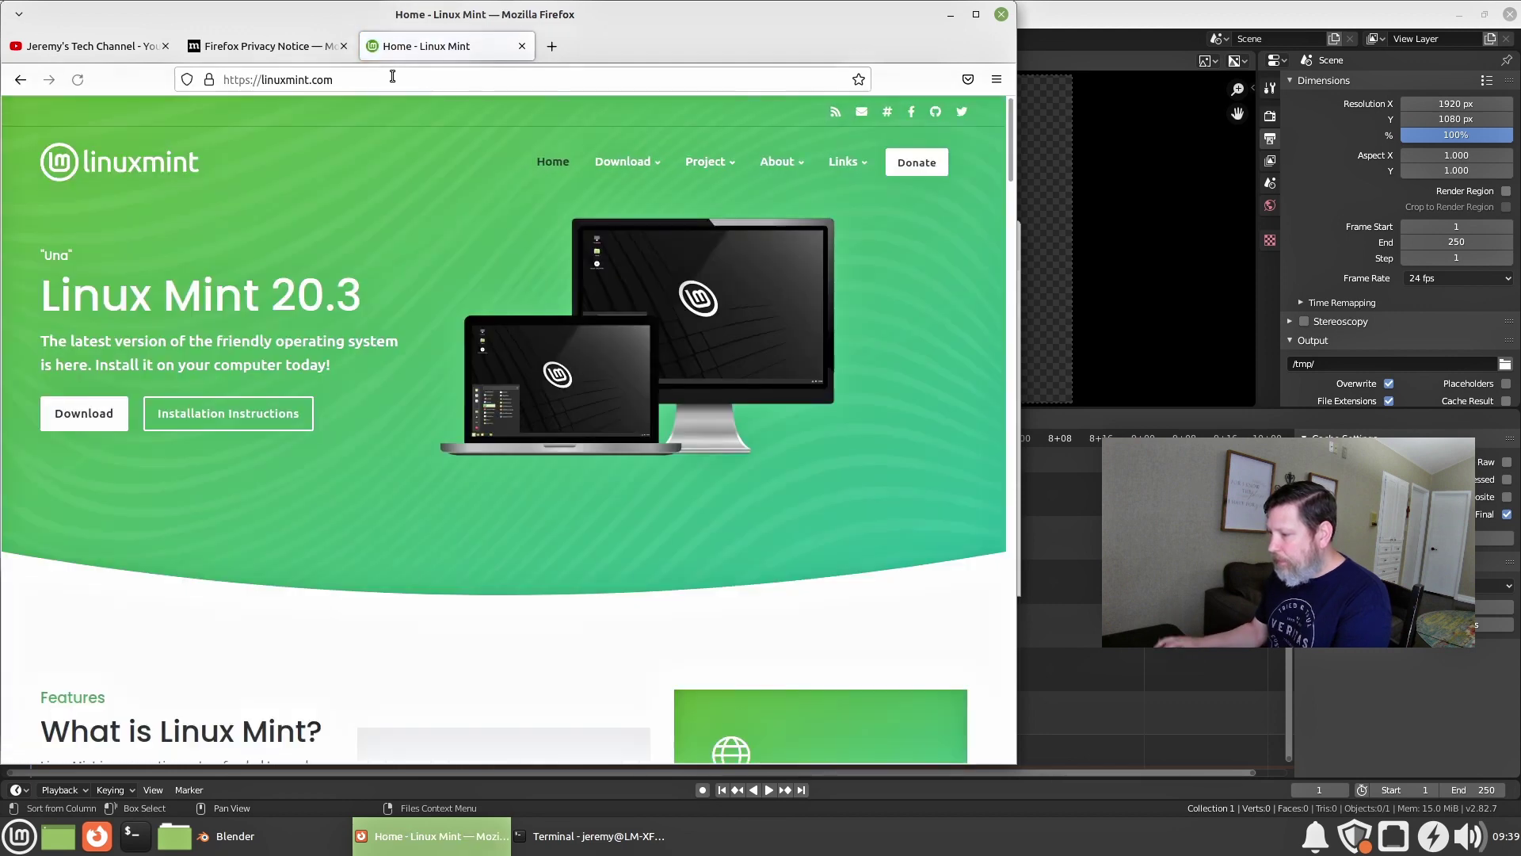
Open the YouTube front page in another tab, then minimise Firefox
click(560, 51)
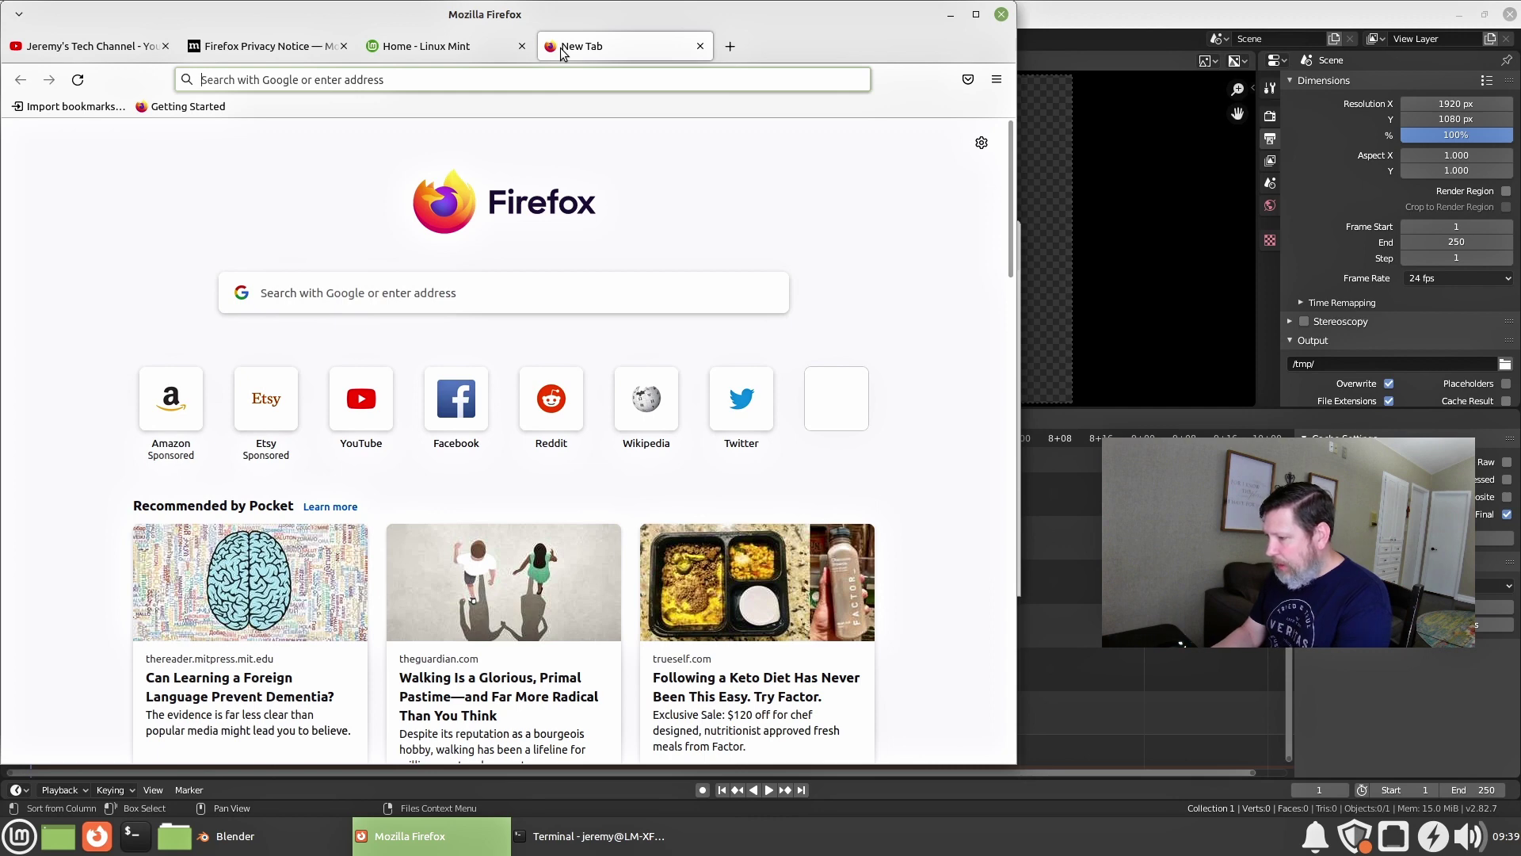
text(youtube.com/)
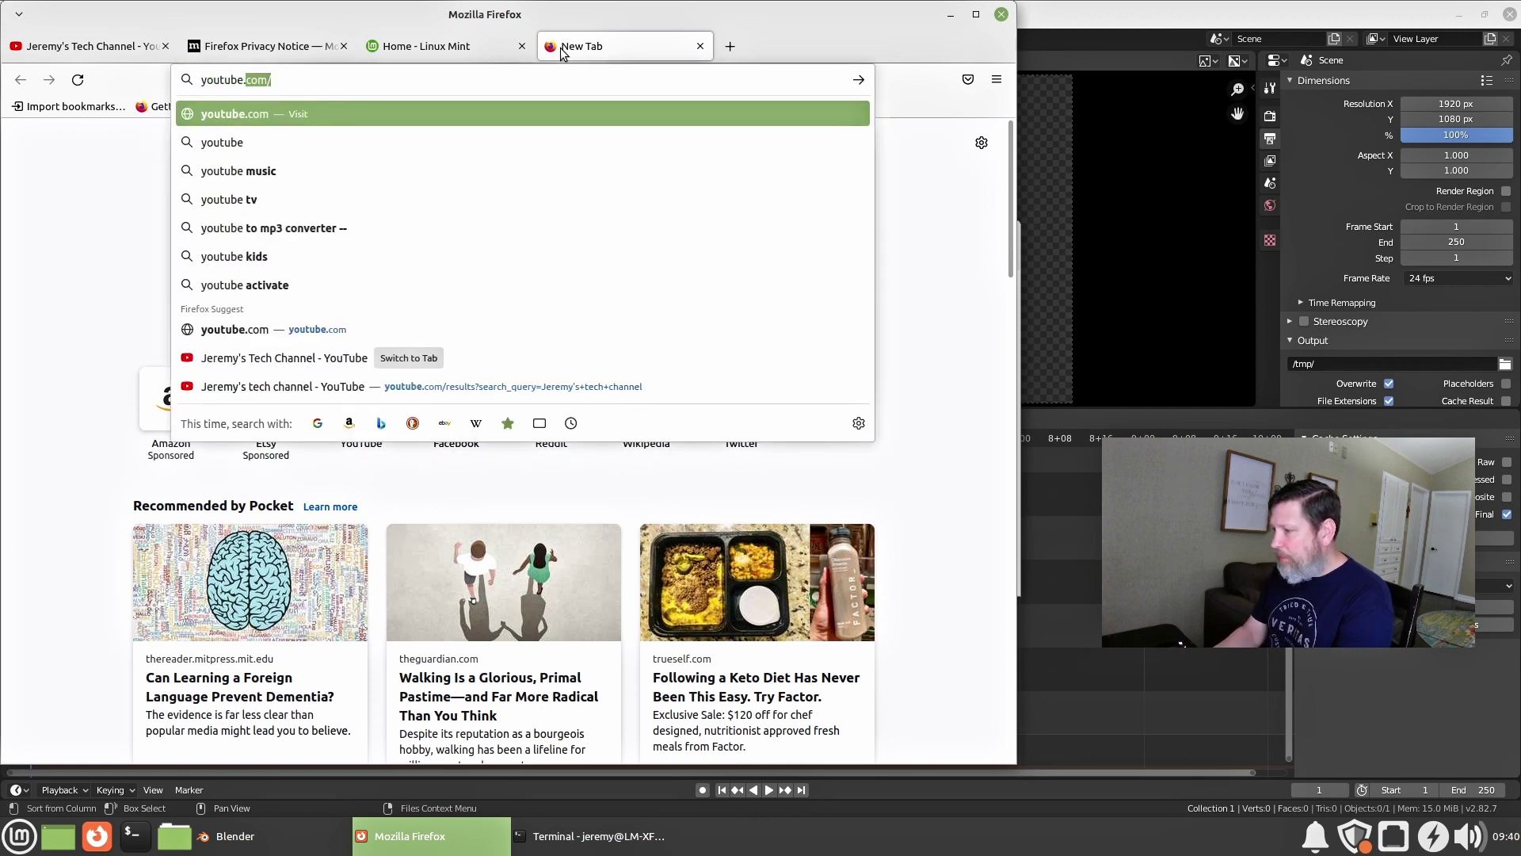
key(Return)
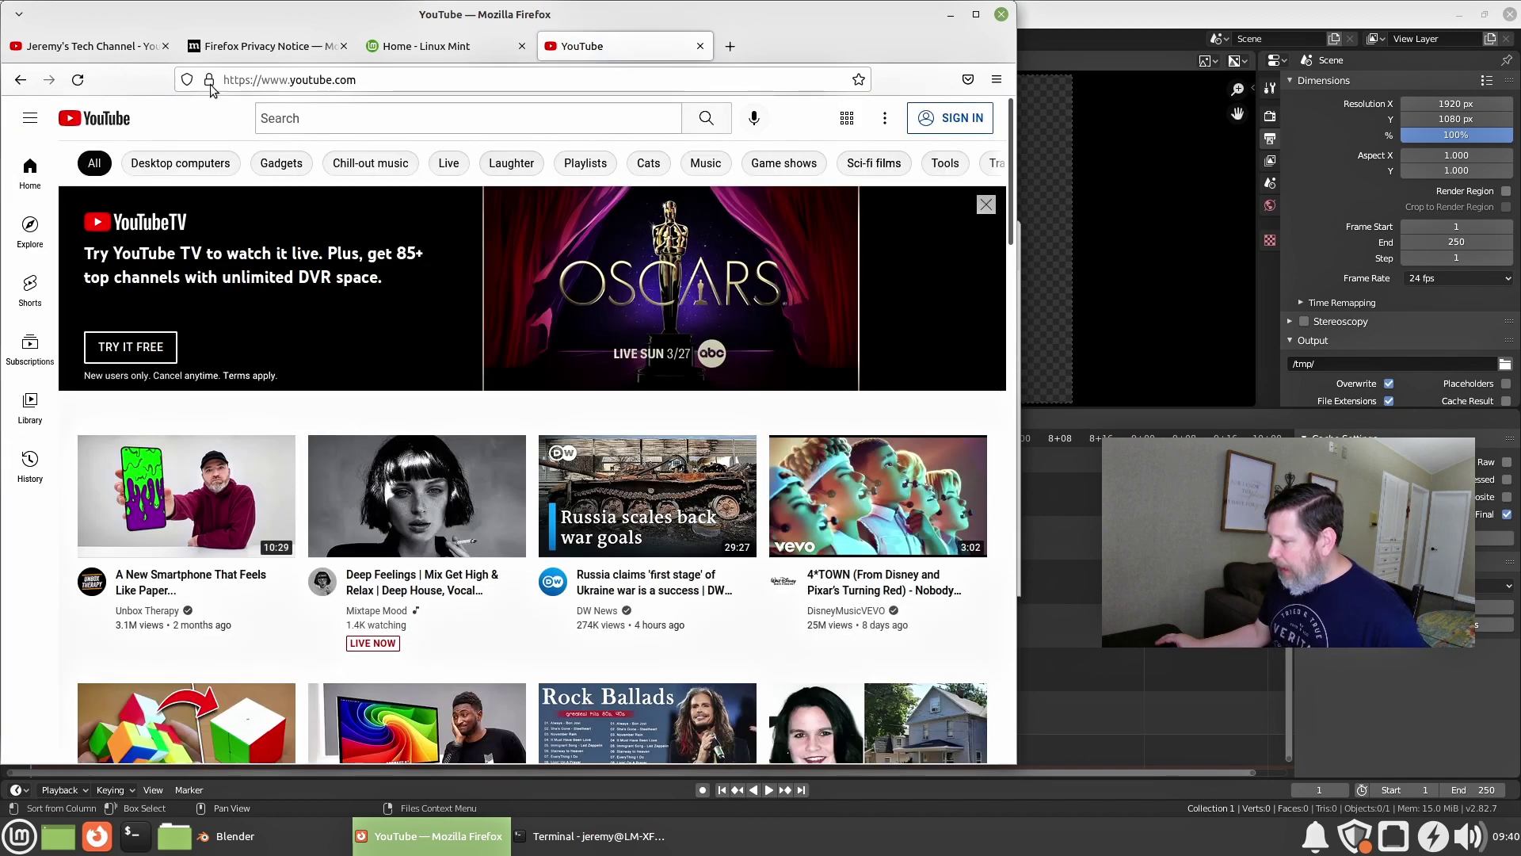
scroll(337, 507, down, 3)
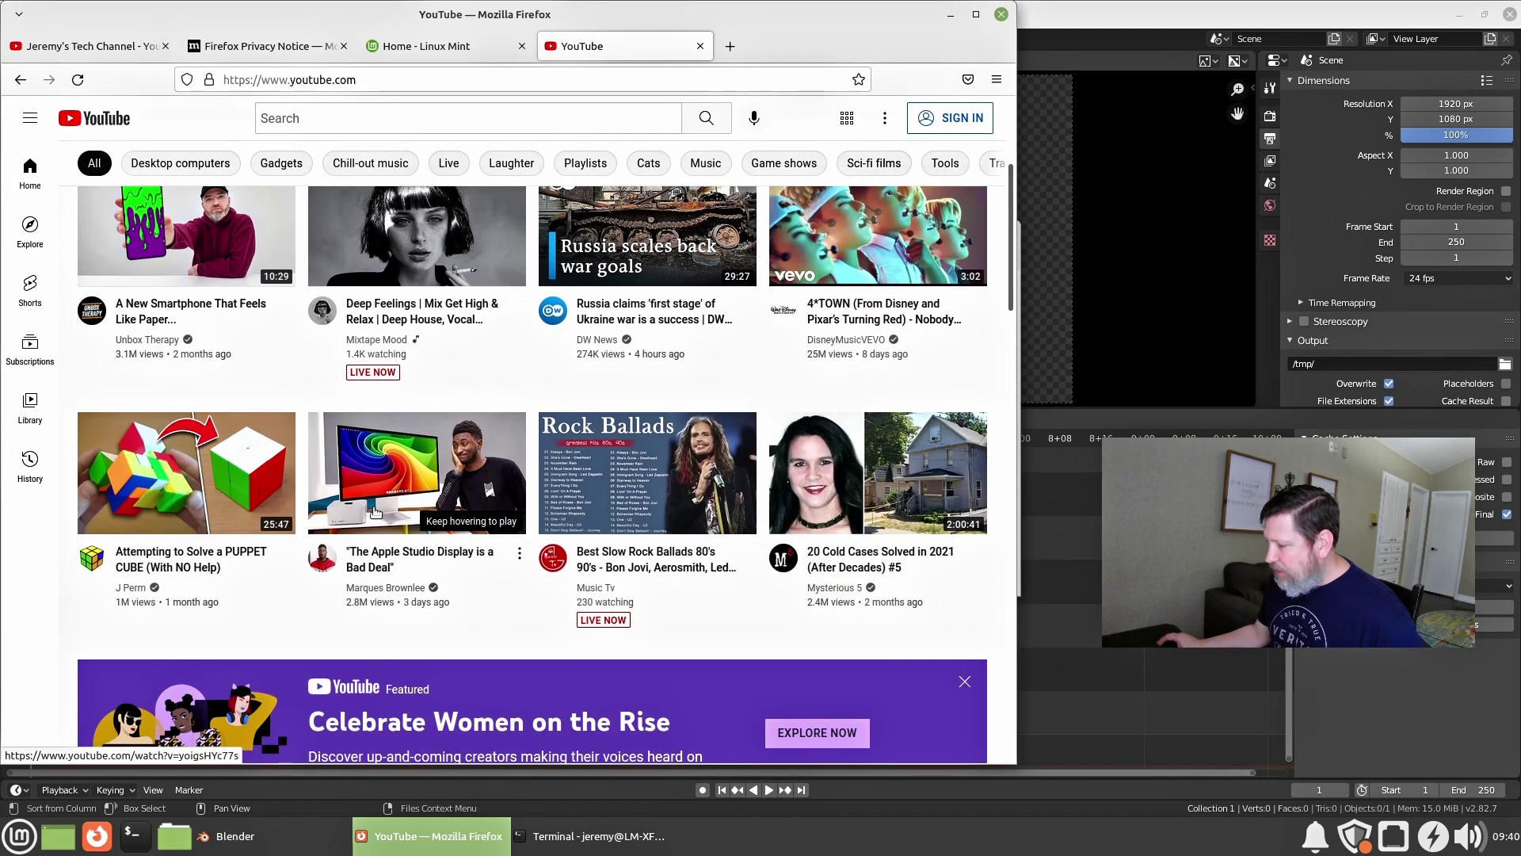
mouse_move(386, 516)
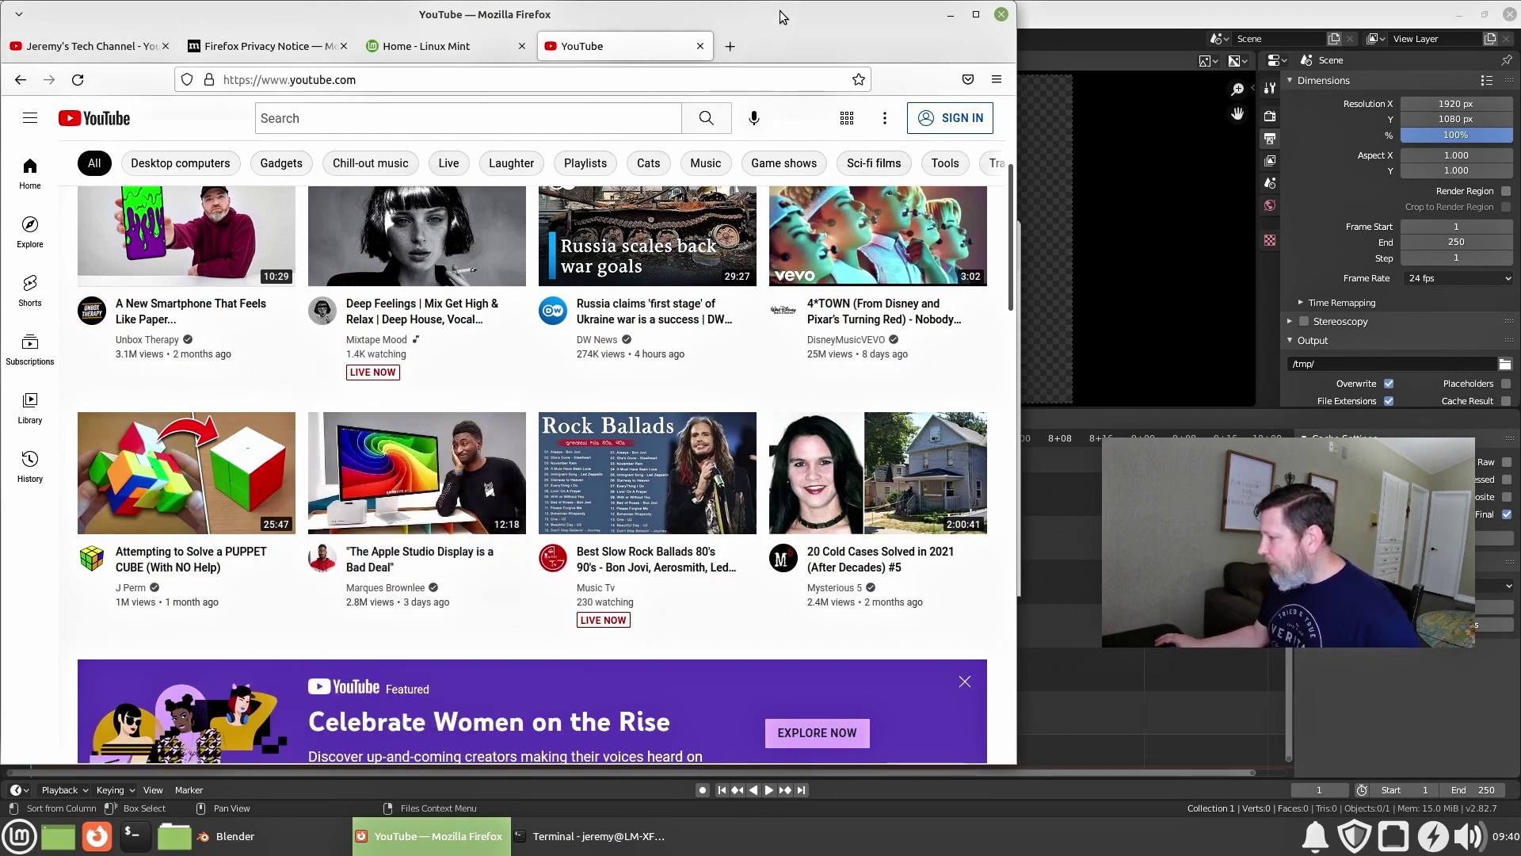
drag(781, 14, 780, 32)
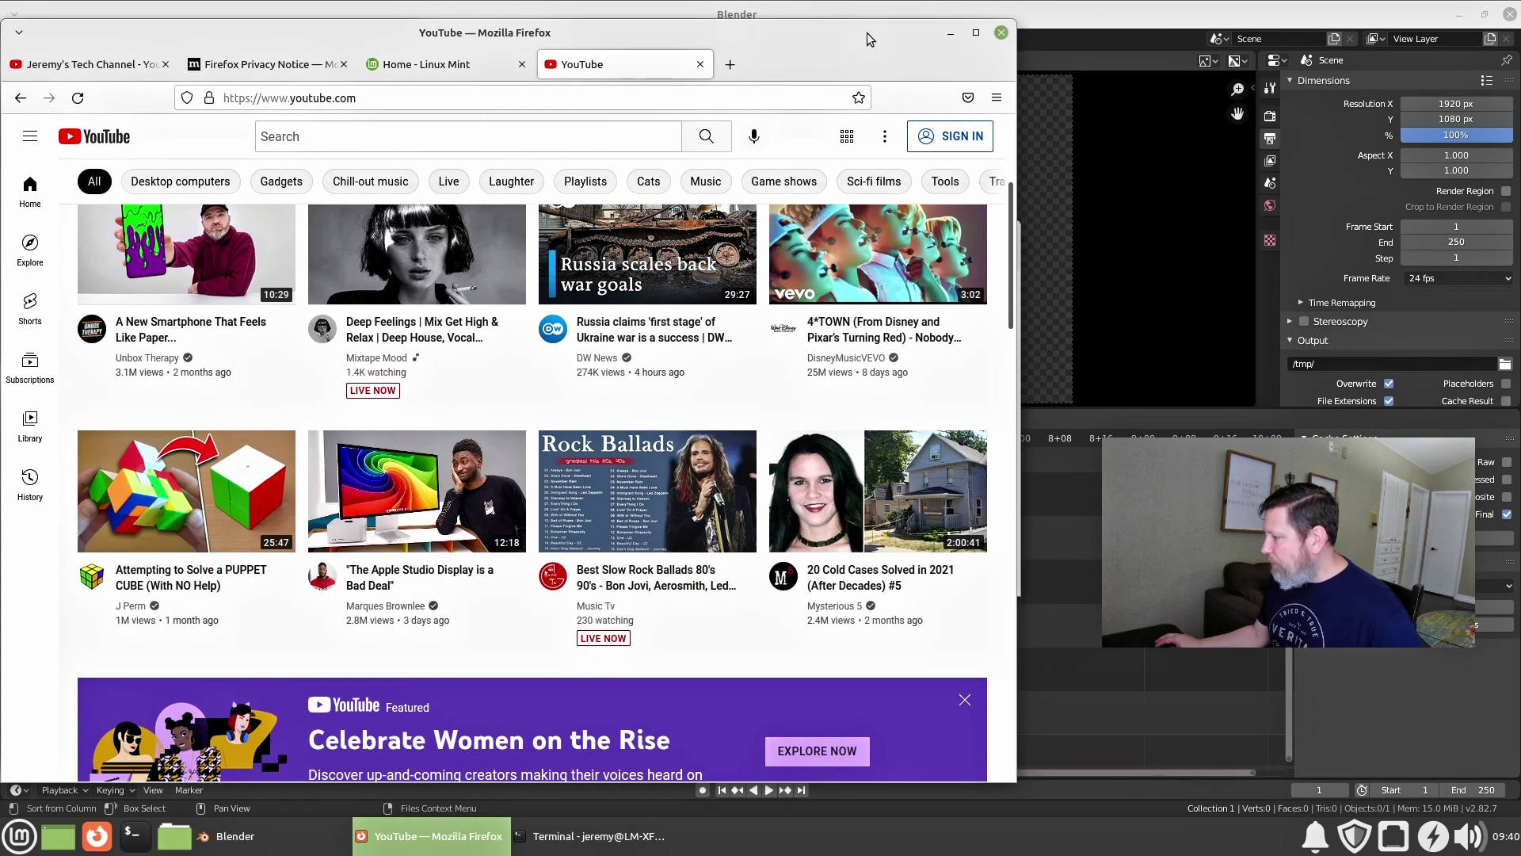
click(951, 38)
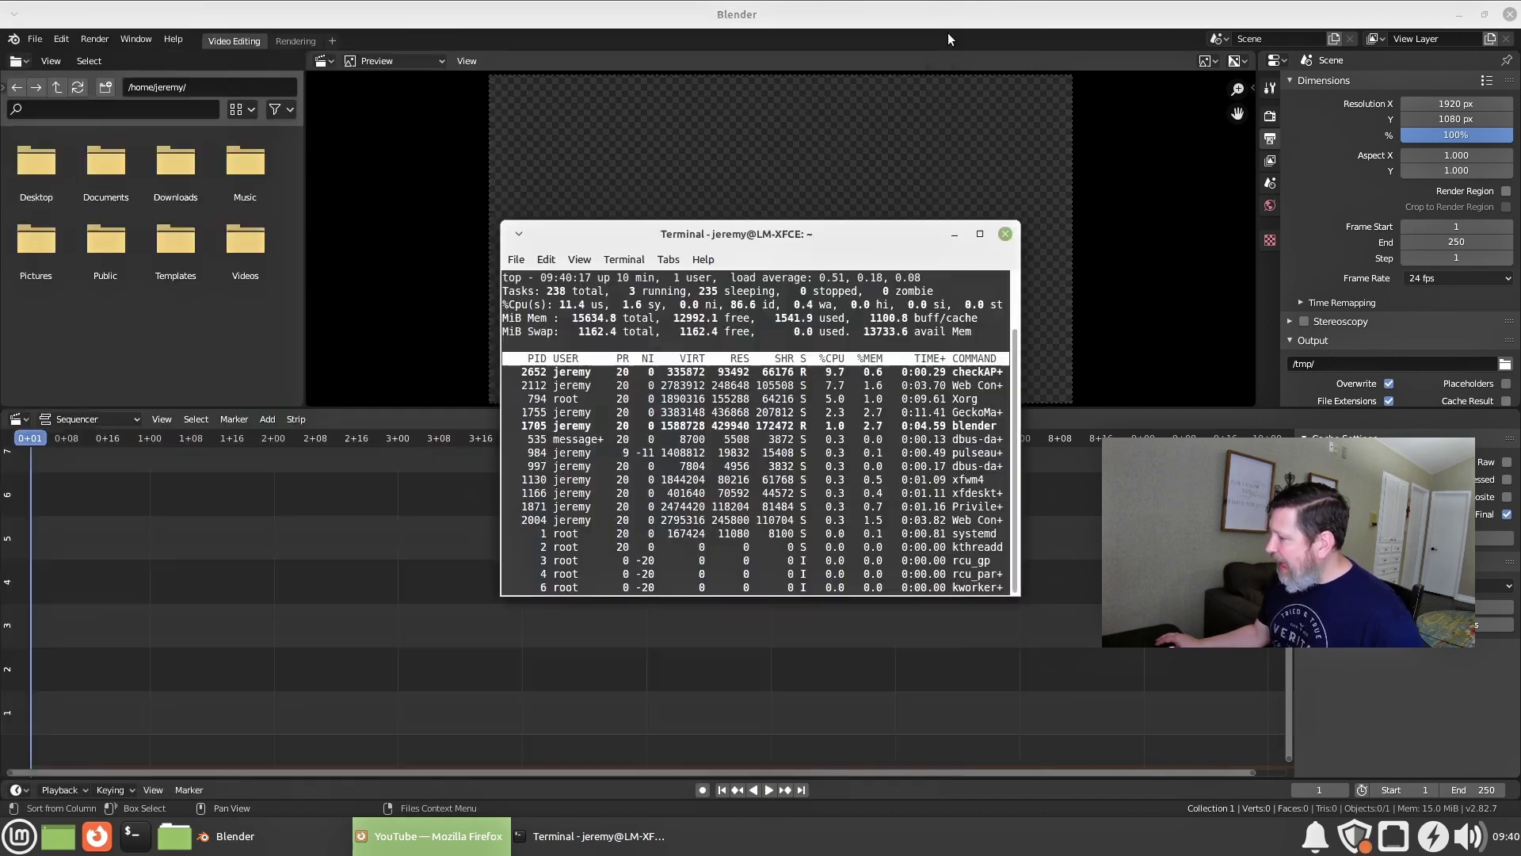
Close the Blender window and the YouTube Firefox window
drag(821, 229, 809, 206)
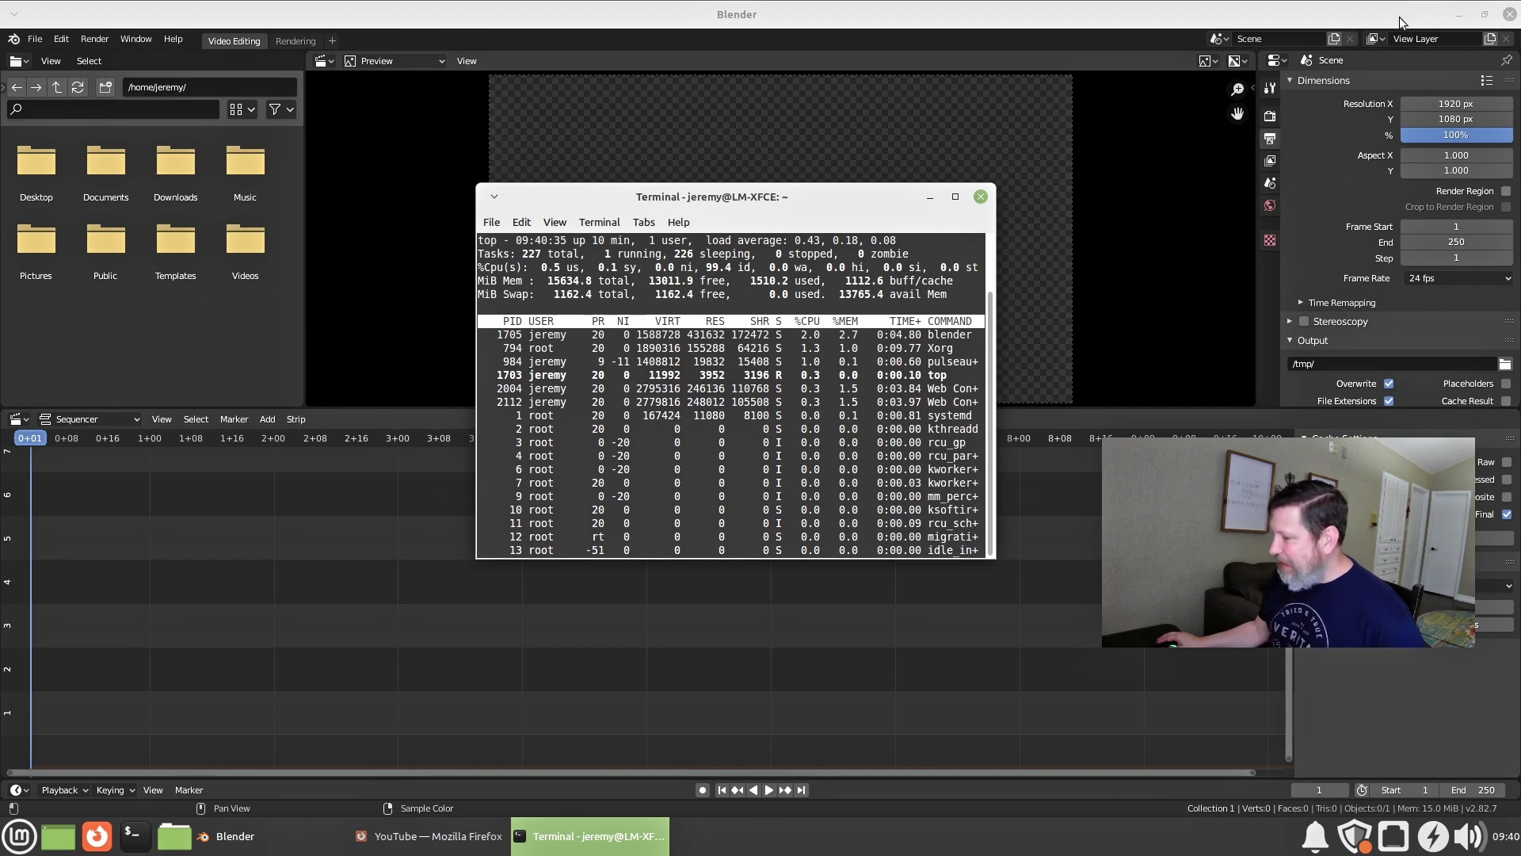
click(1509, 16)
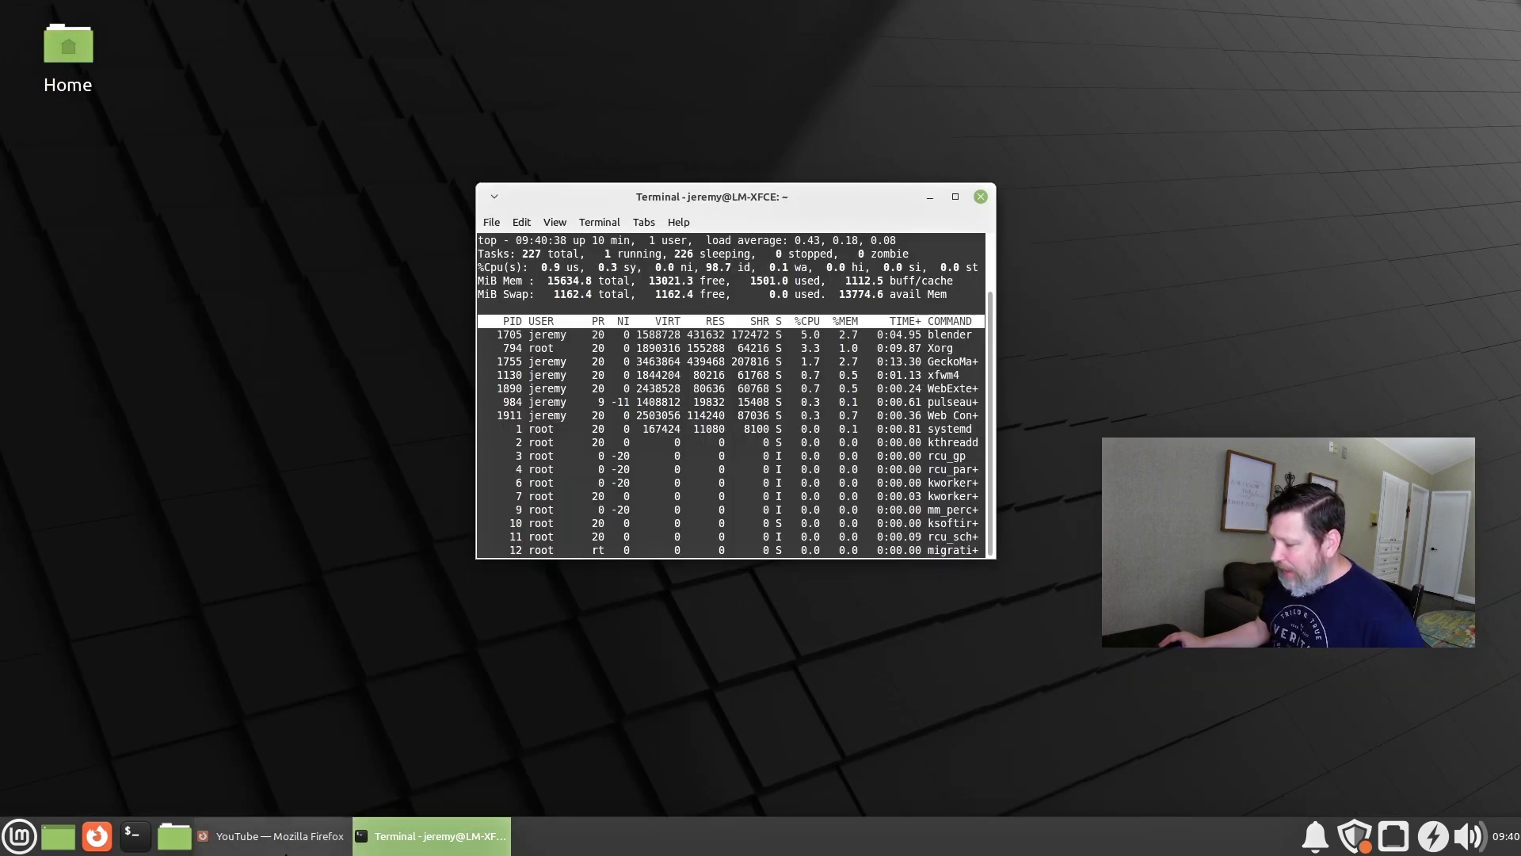
key(alt+Tab)
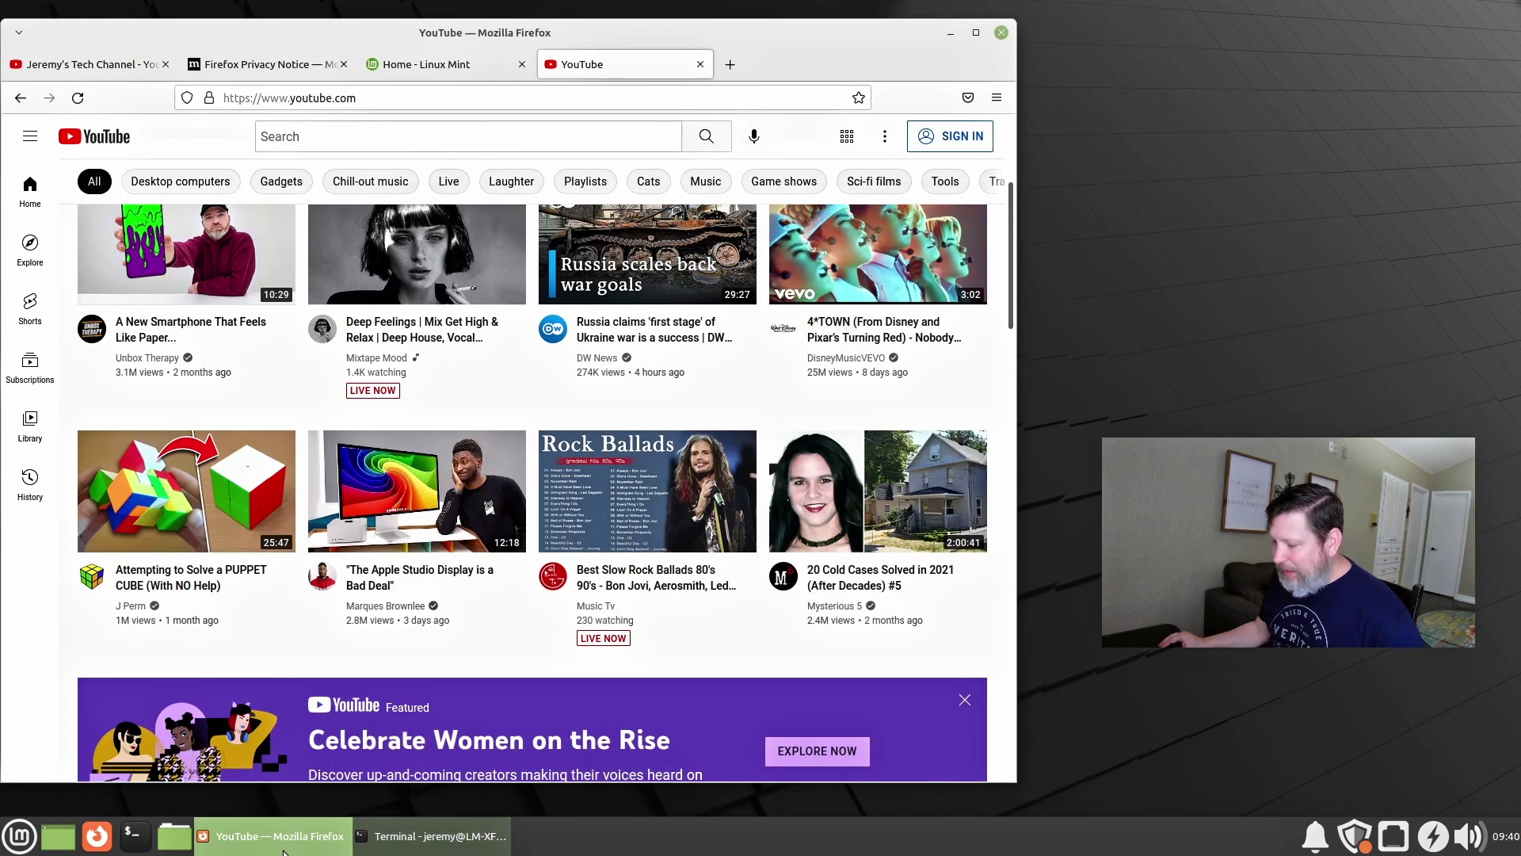
click(1002, 32)
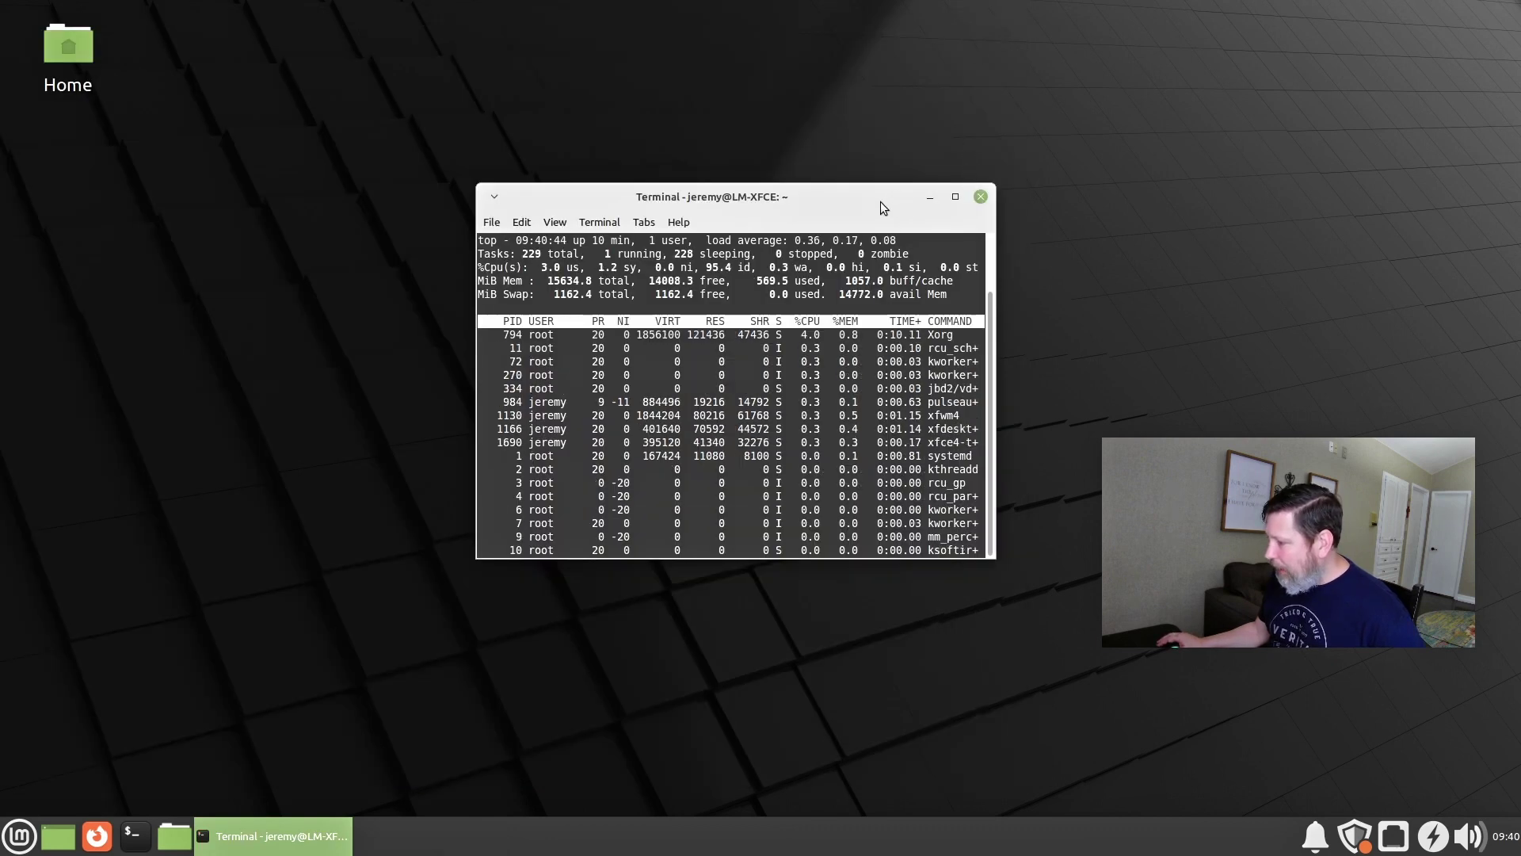
Close the terminal running top, show the neofetch system summary in a new terminal, then close it
drag(881, 201, 885, 141)
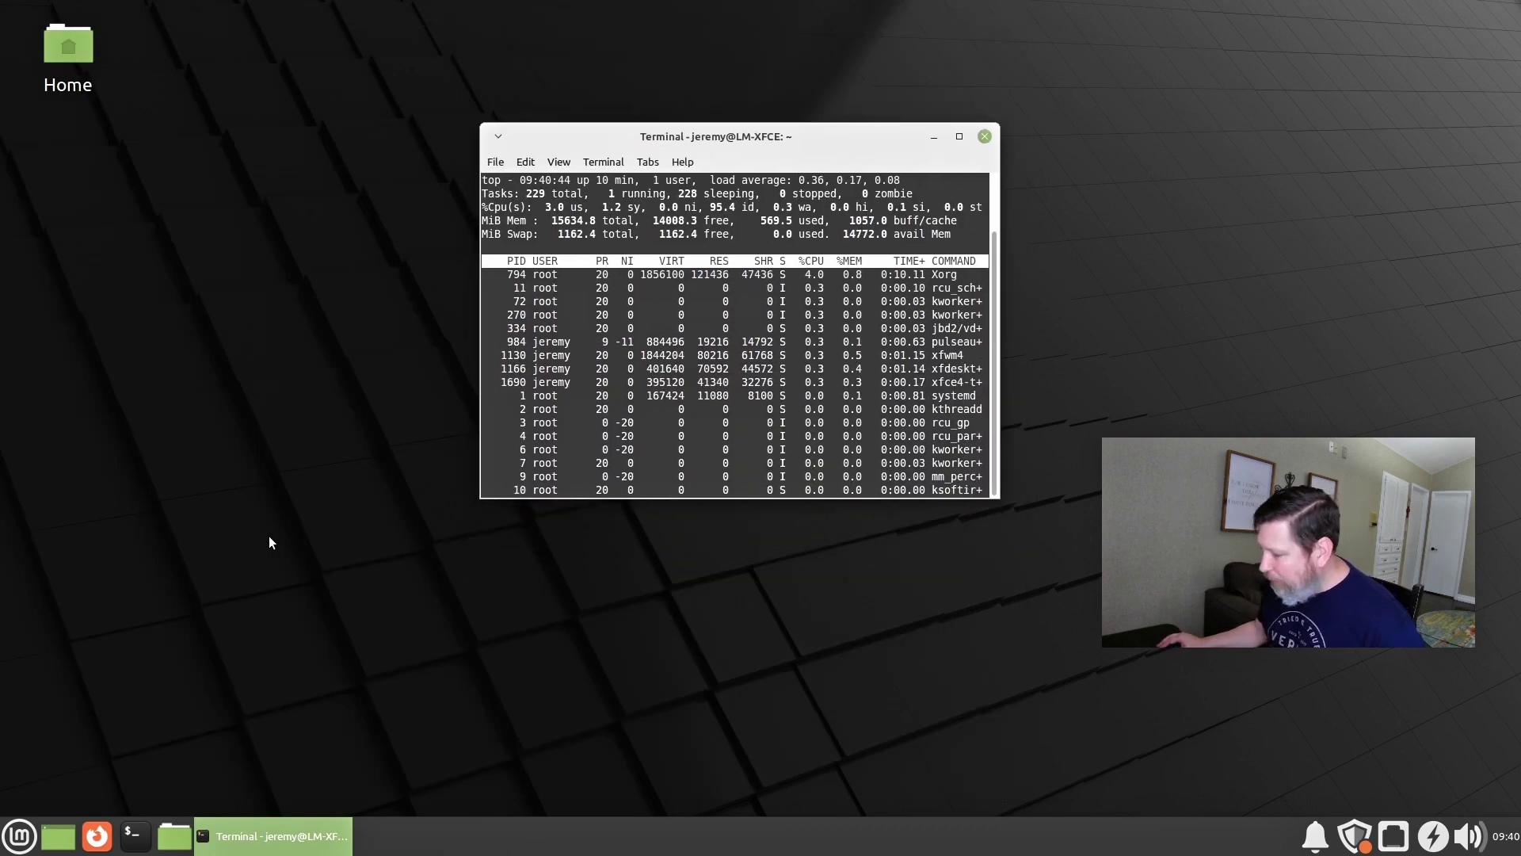
click(986, 137)
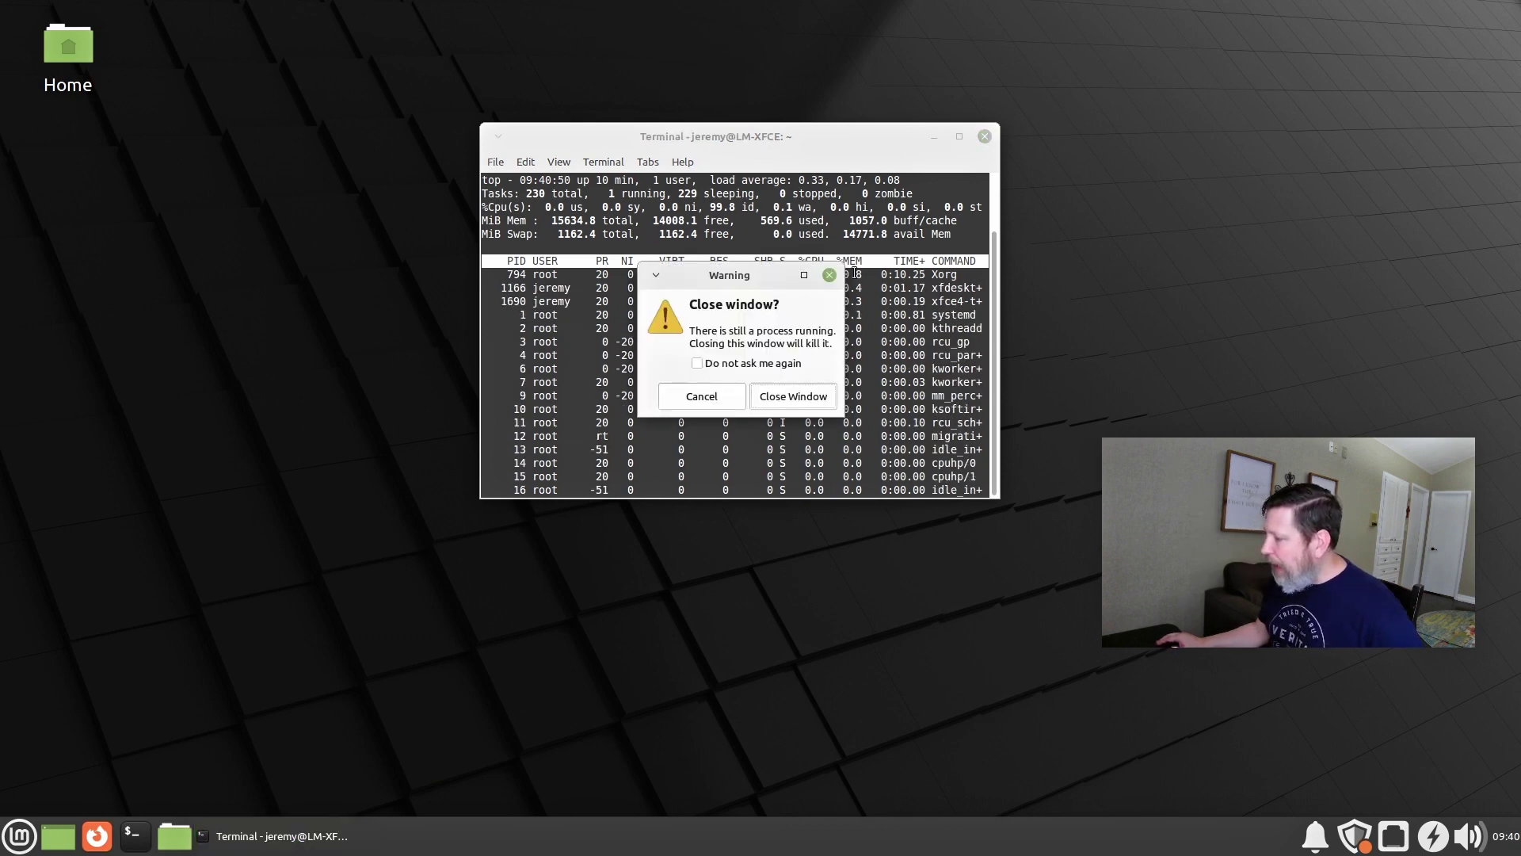
click(793, 396)
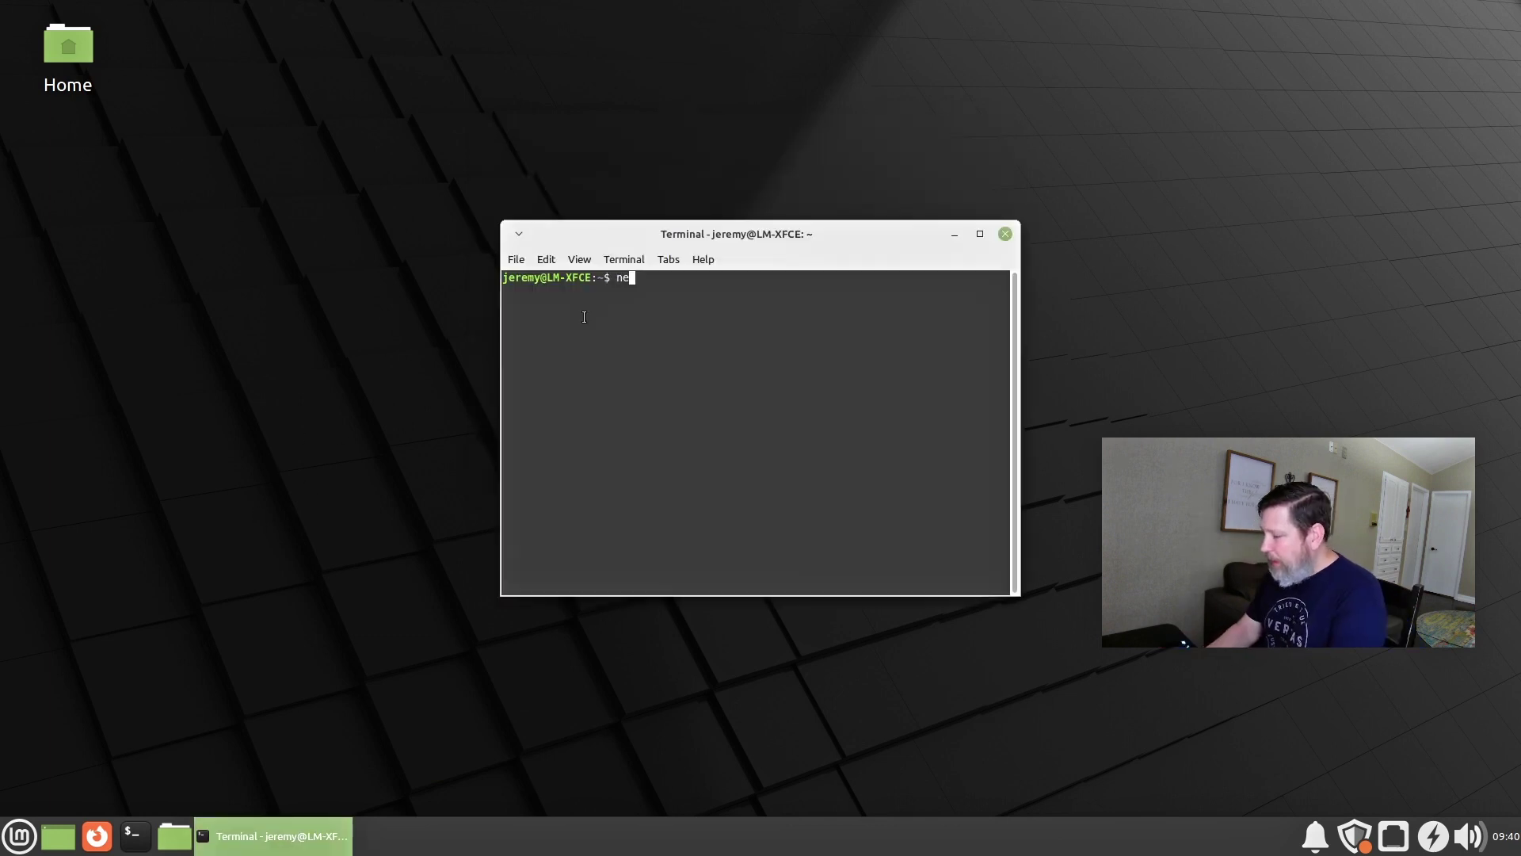
text(neofetch)
key(Return)
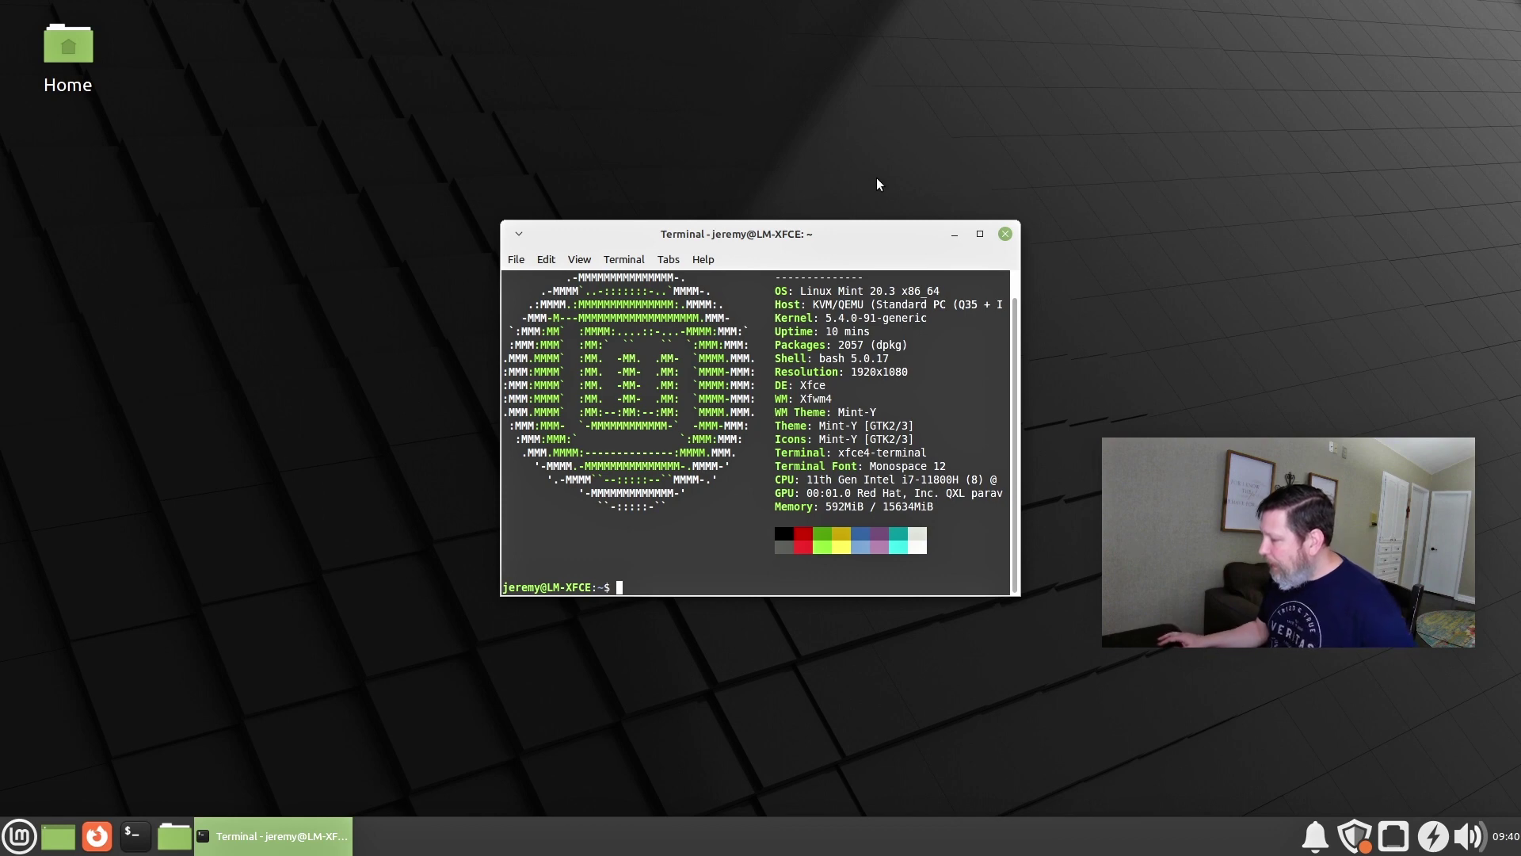
drag(844, 234, 692, 89)
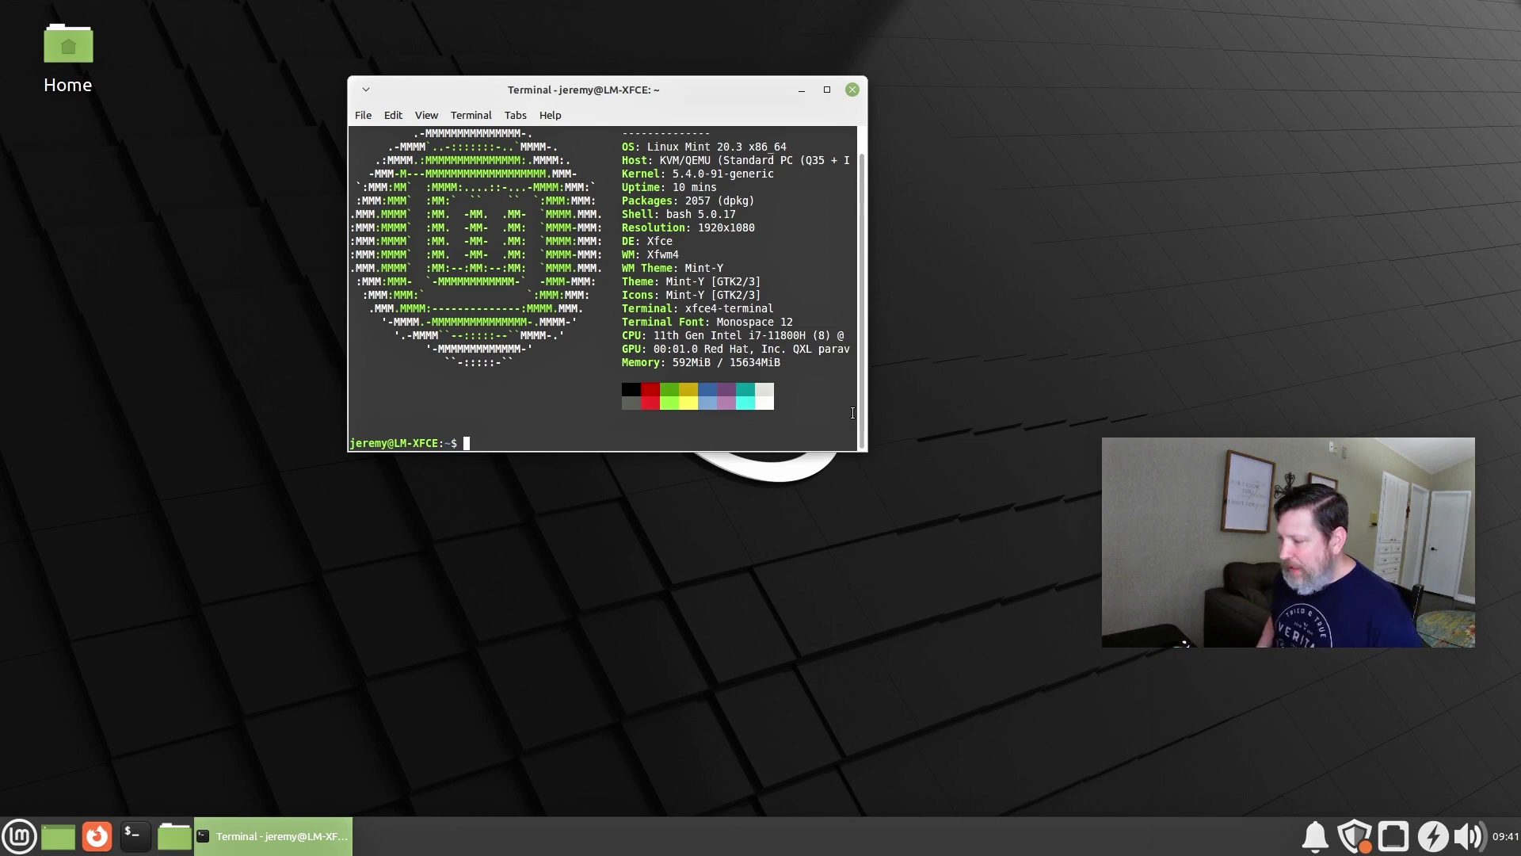
click(853, 90)
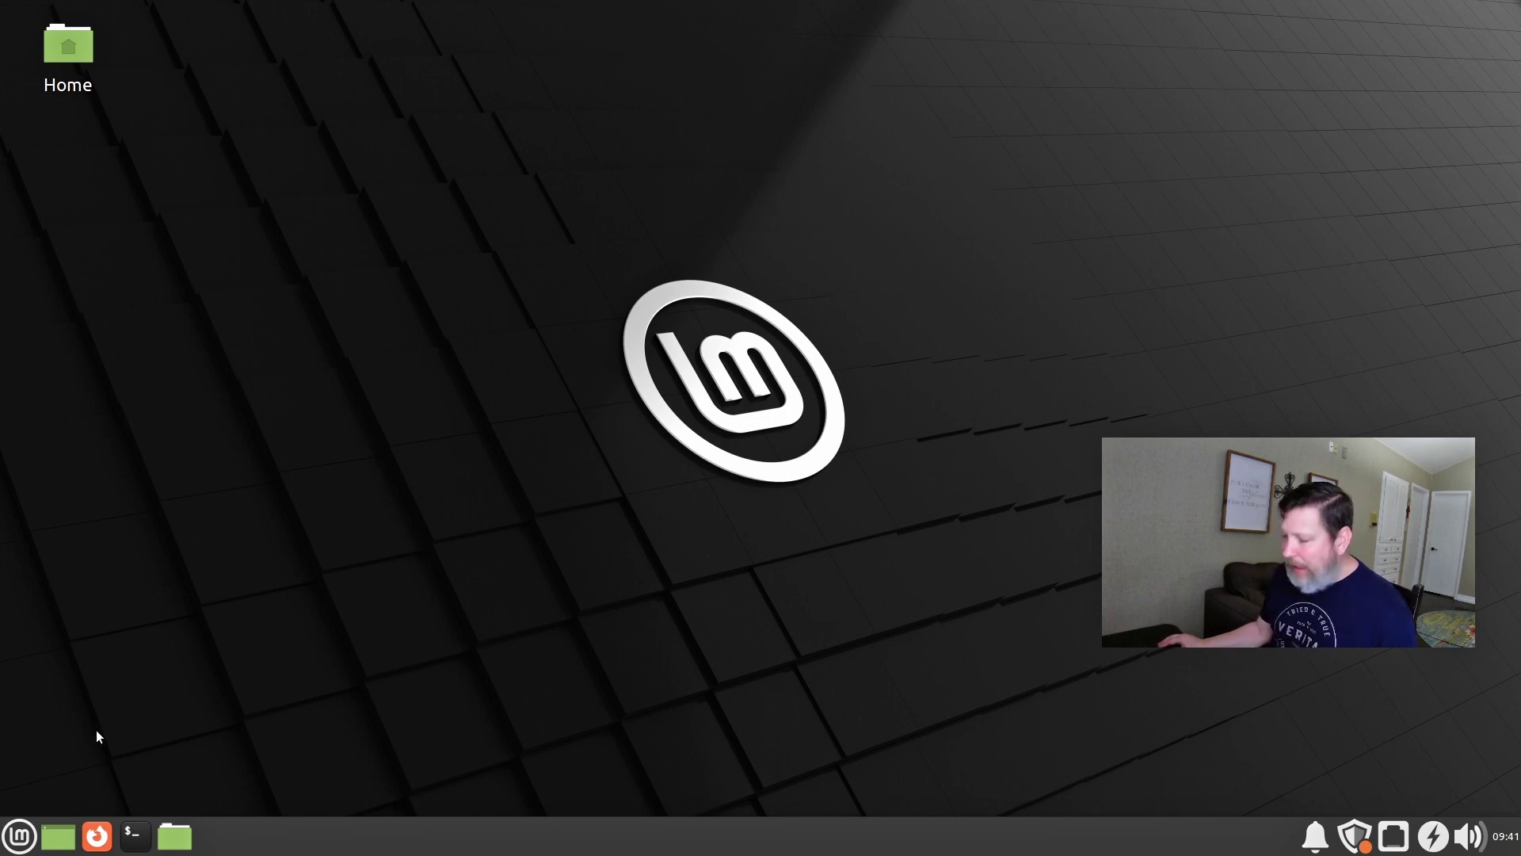
Open Panel preferences from Settings and adjust the panel row size to 47 pixels
click(11, 850)
click(49, 708)
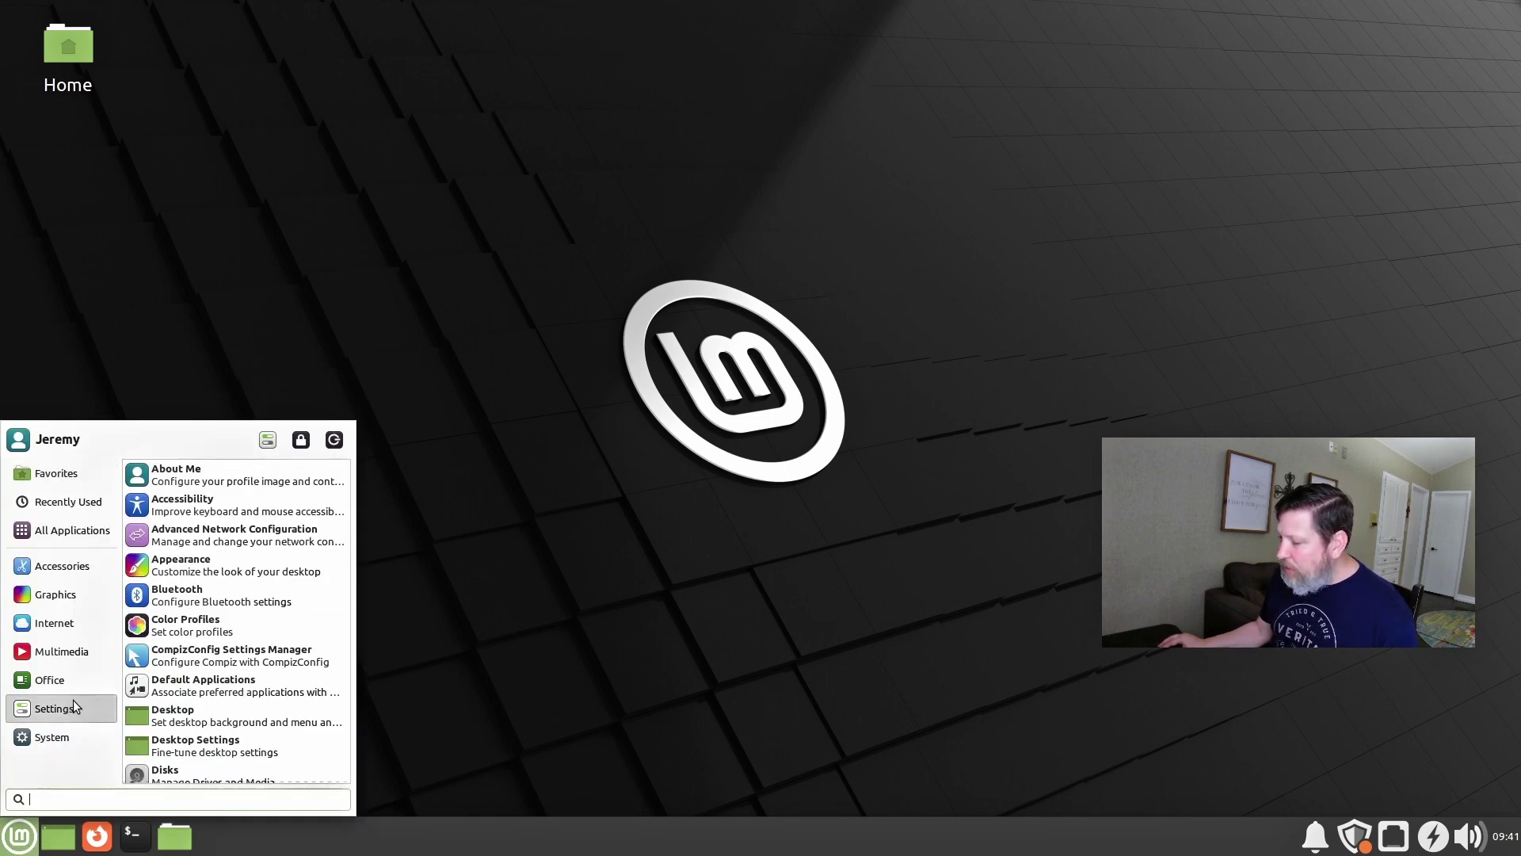
scroll(186, 570, down, 10)
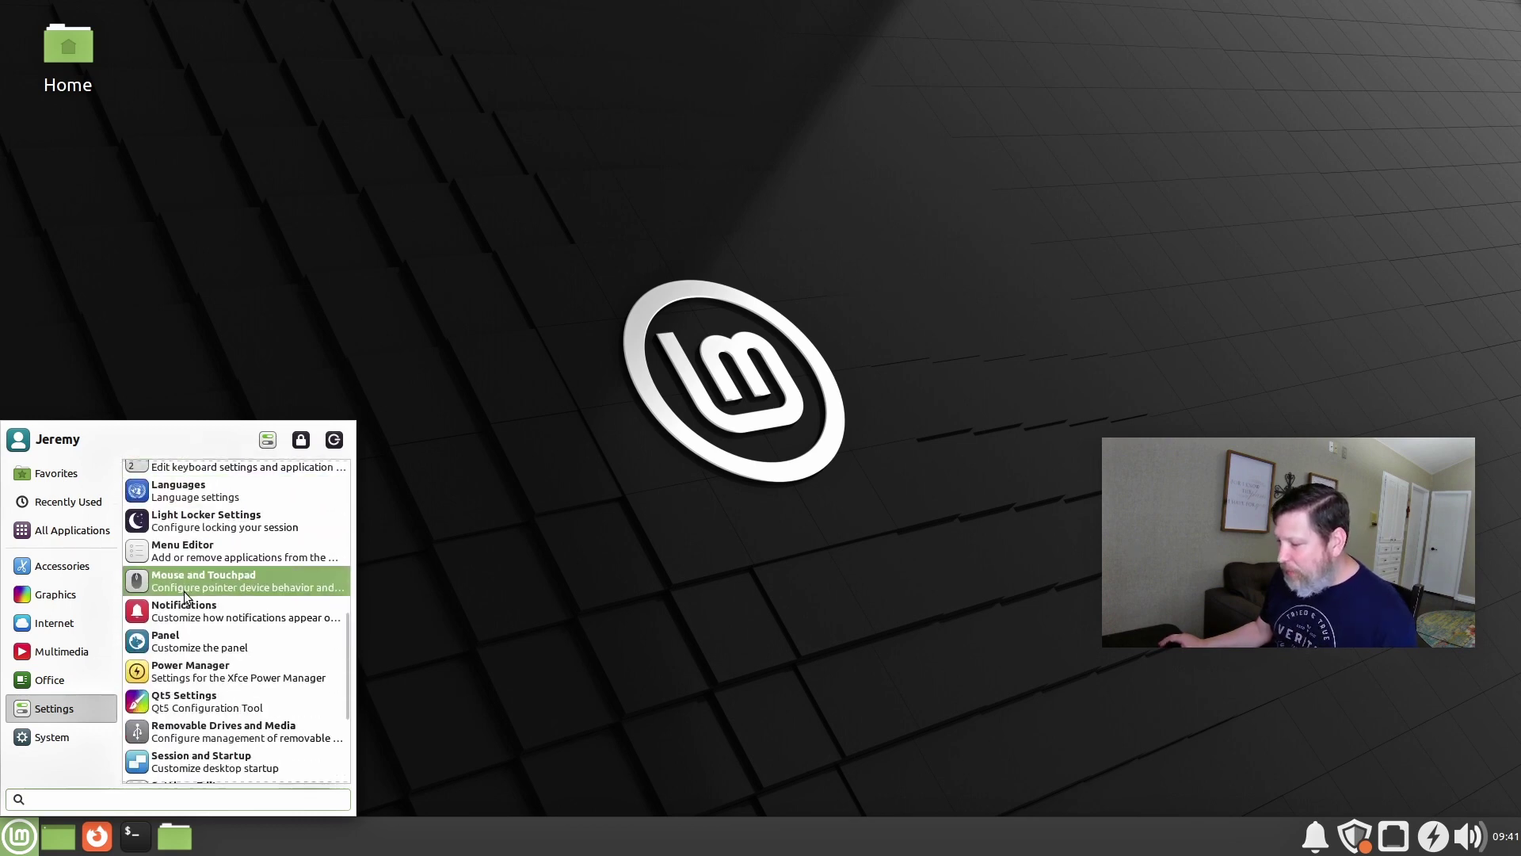
click(181, 599)
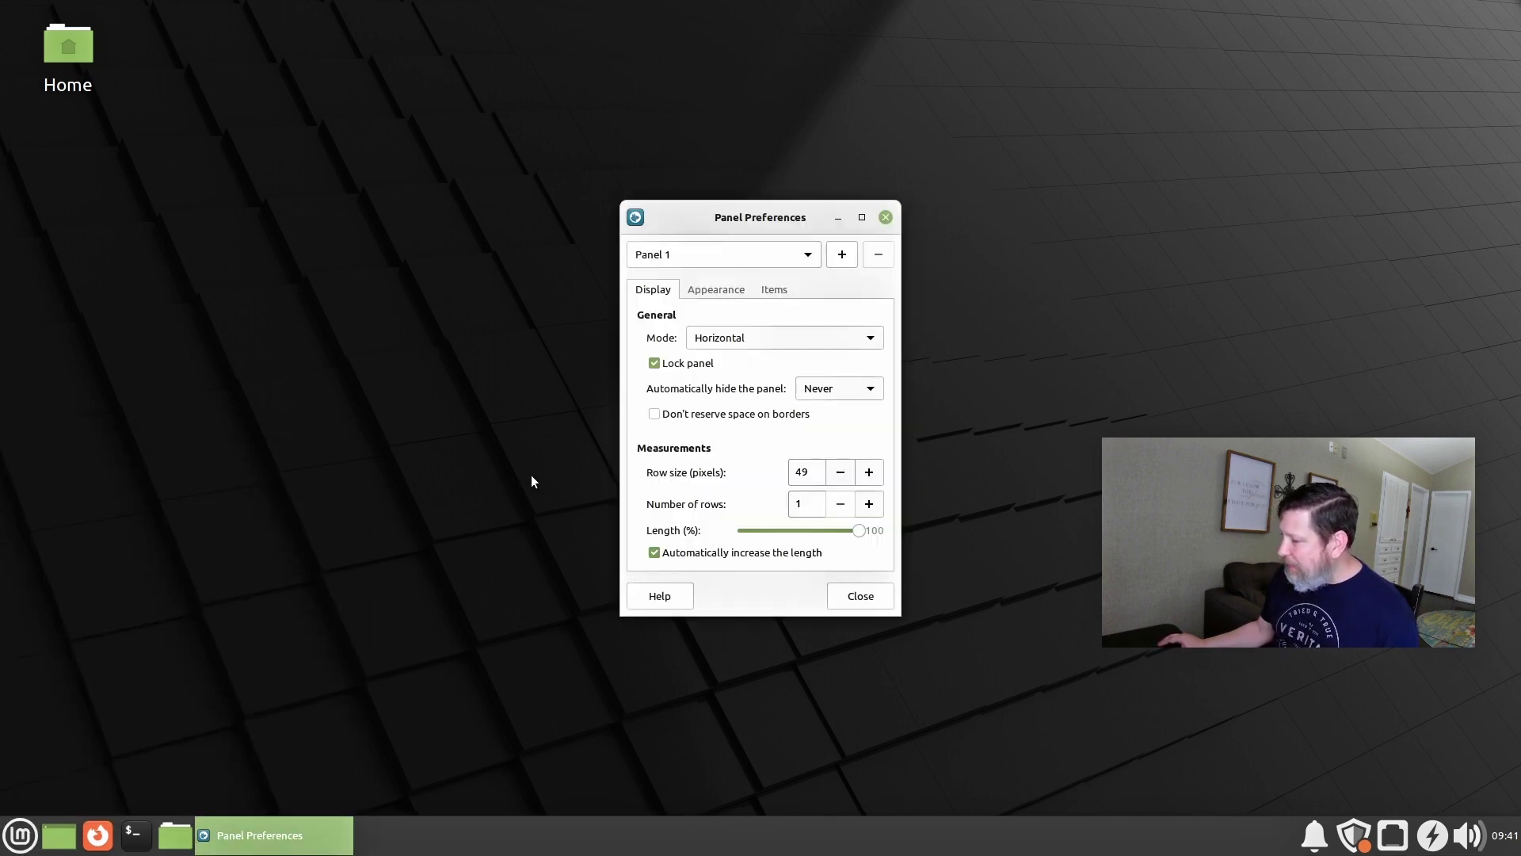
click(840, 472)
click(840, 471)
click(840, 471)
click(840, 472)
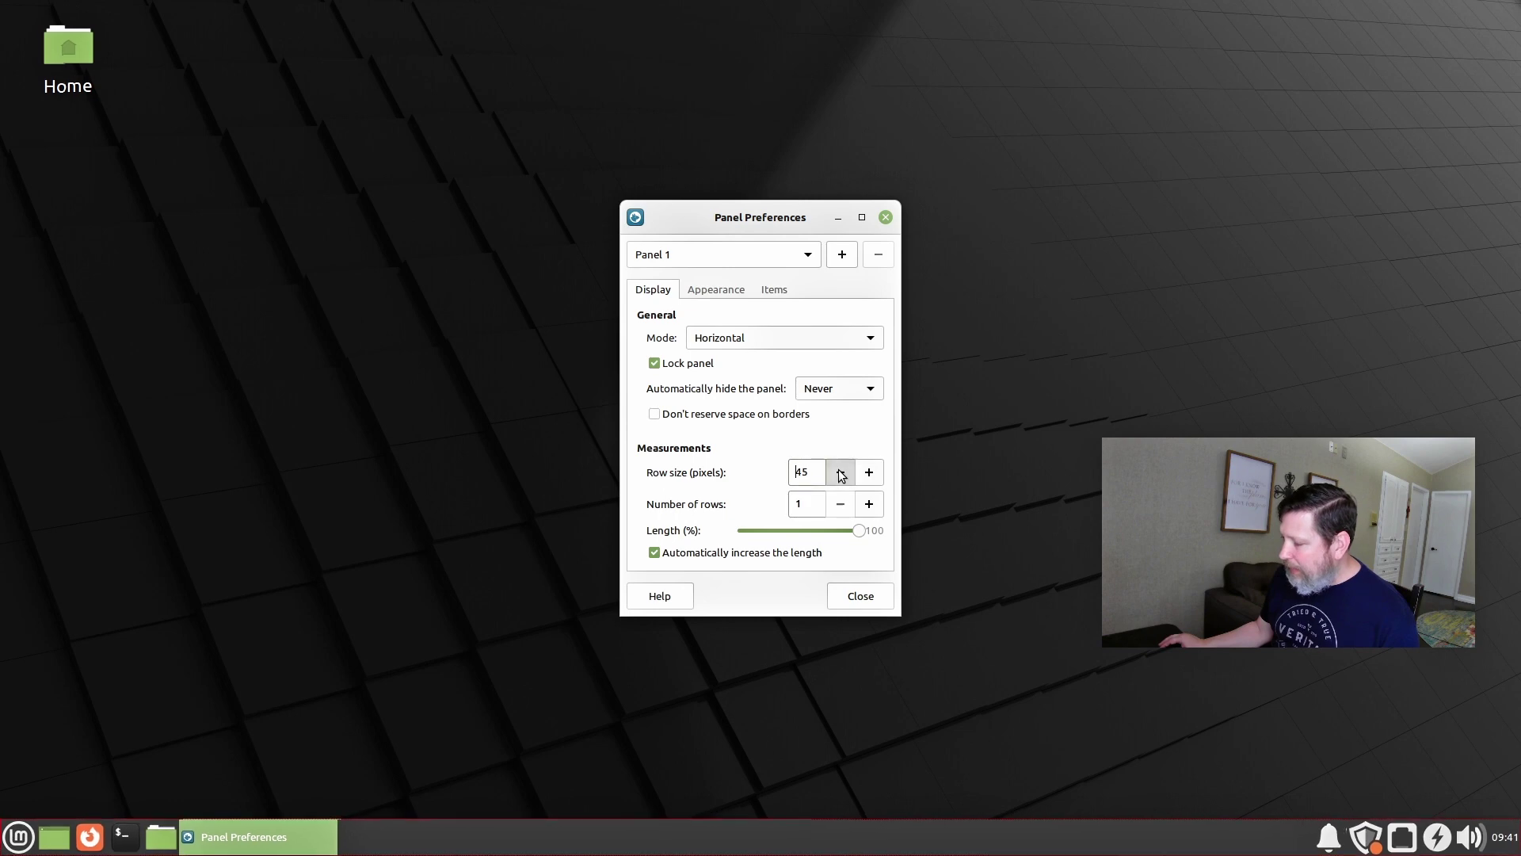
click(840, 471)
click(840, 472)
click(869, 472)
click(869, 472)
click(870, 472)
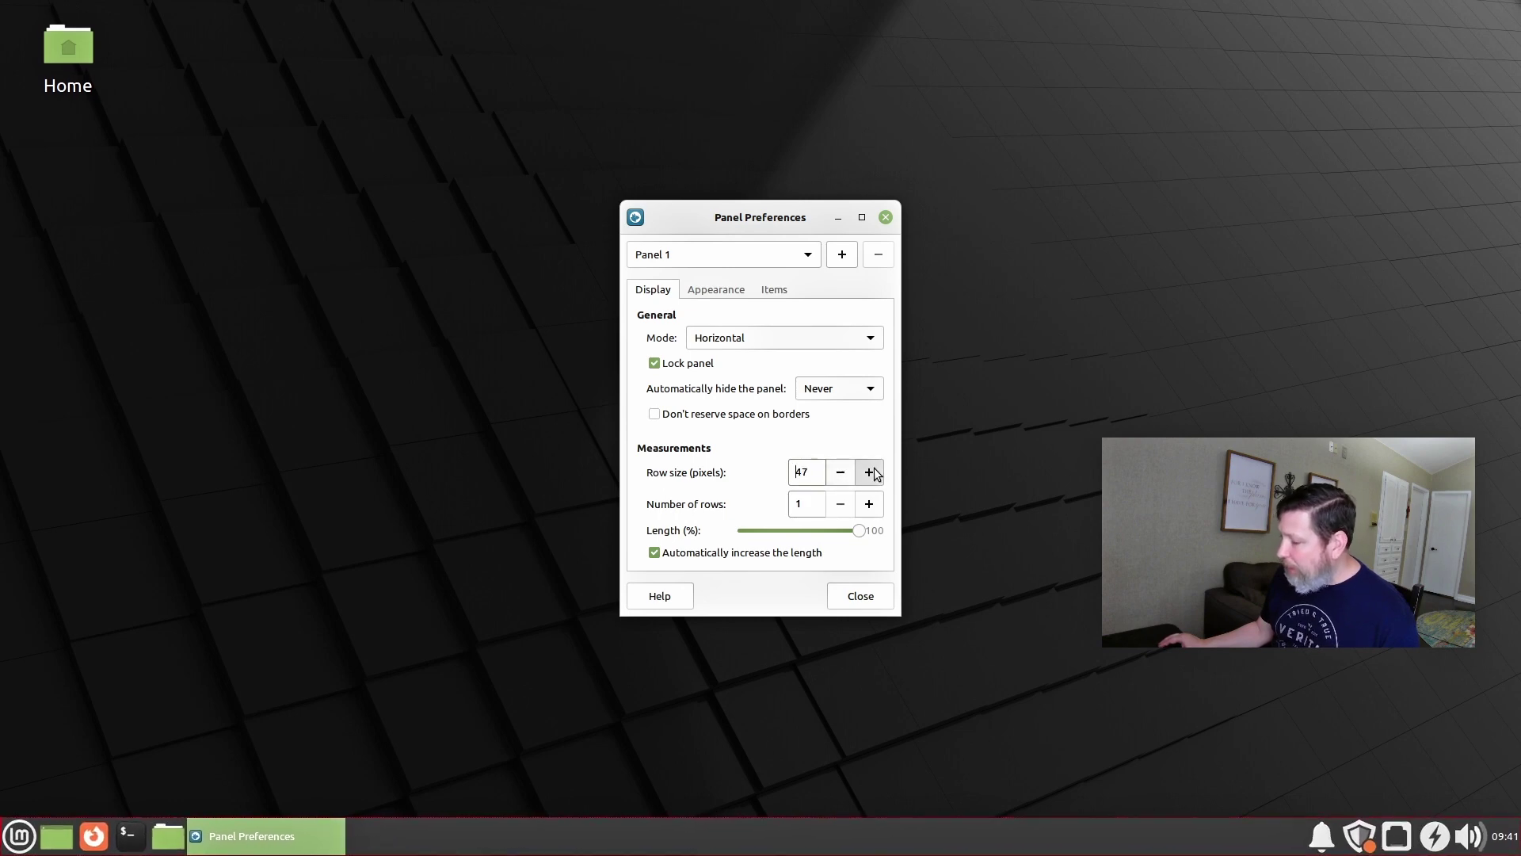
Set the panel background style to Background image, review the Items list, and close preferences
click(716, 290)
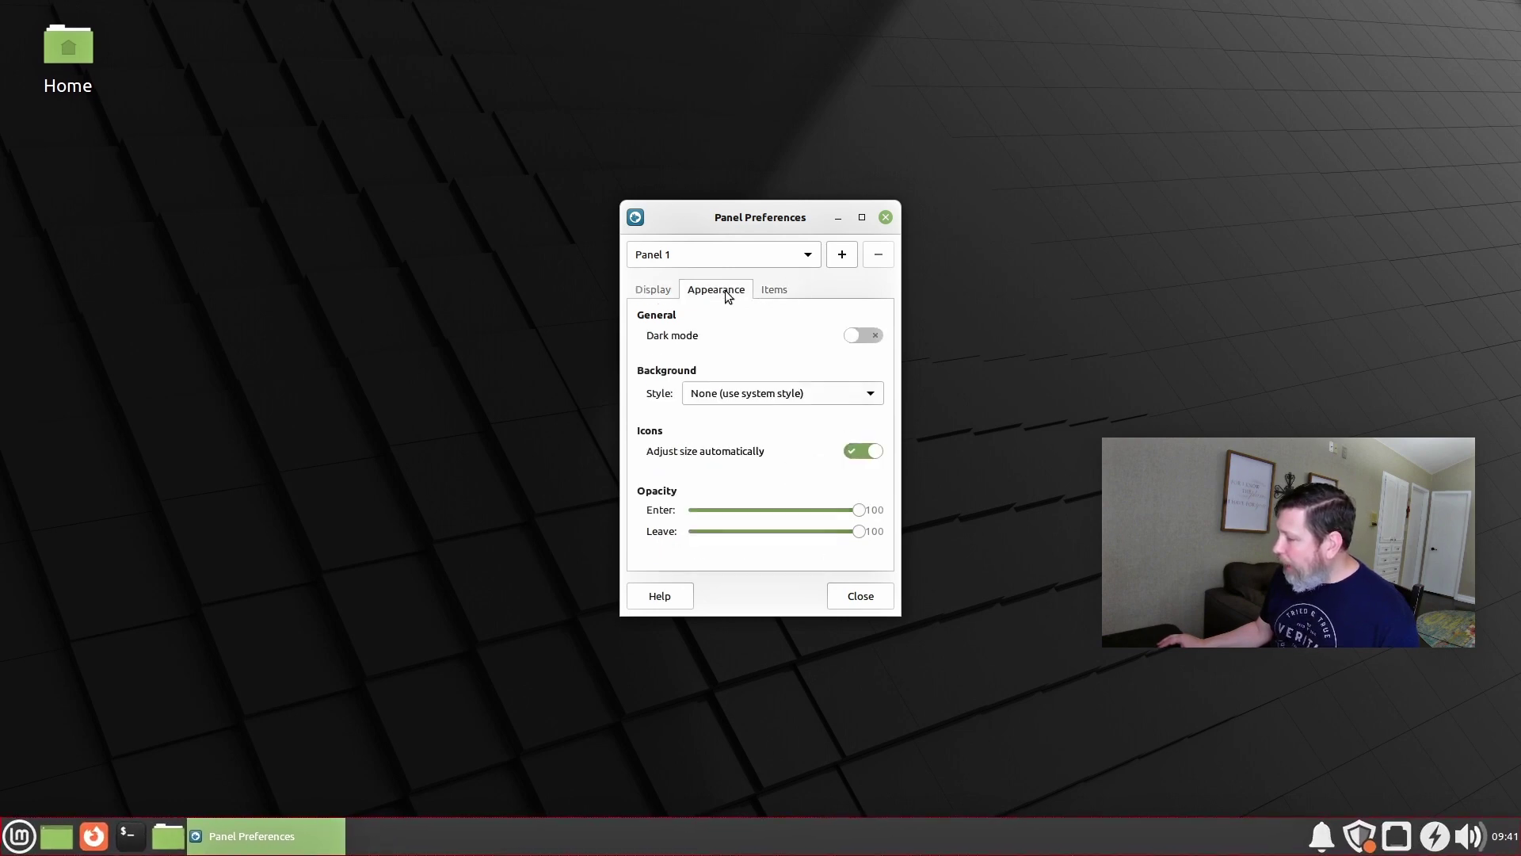
click(776, 395)
click(734, 443)
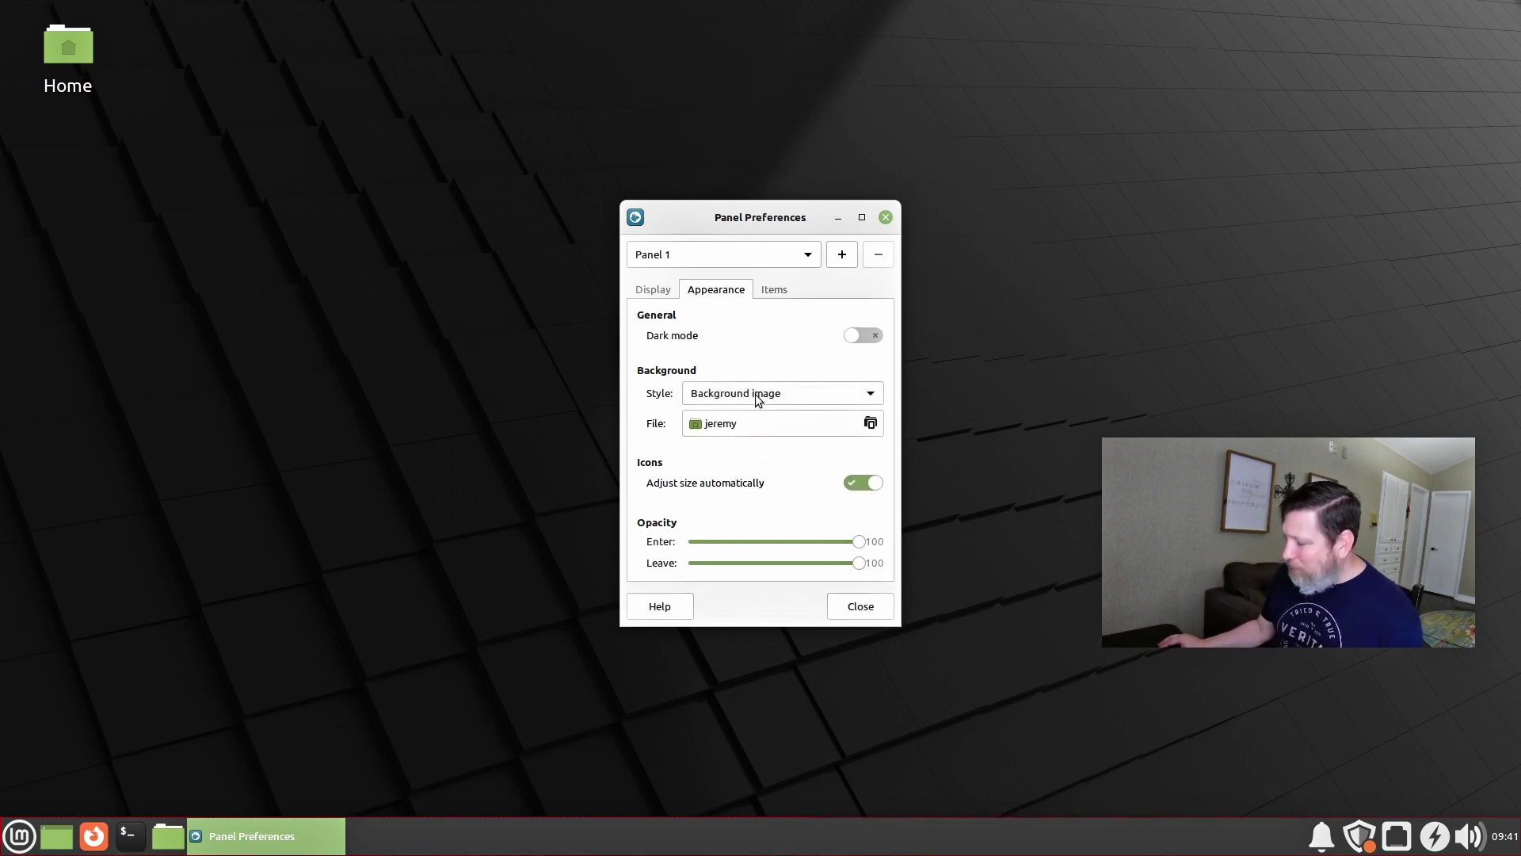
click(765, 290)
scroll(711, 404, down, 1)
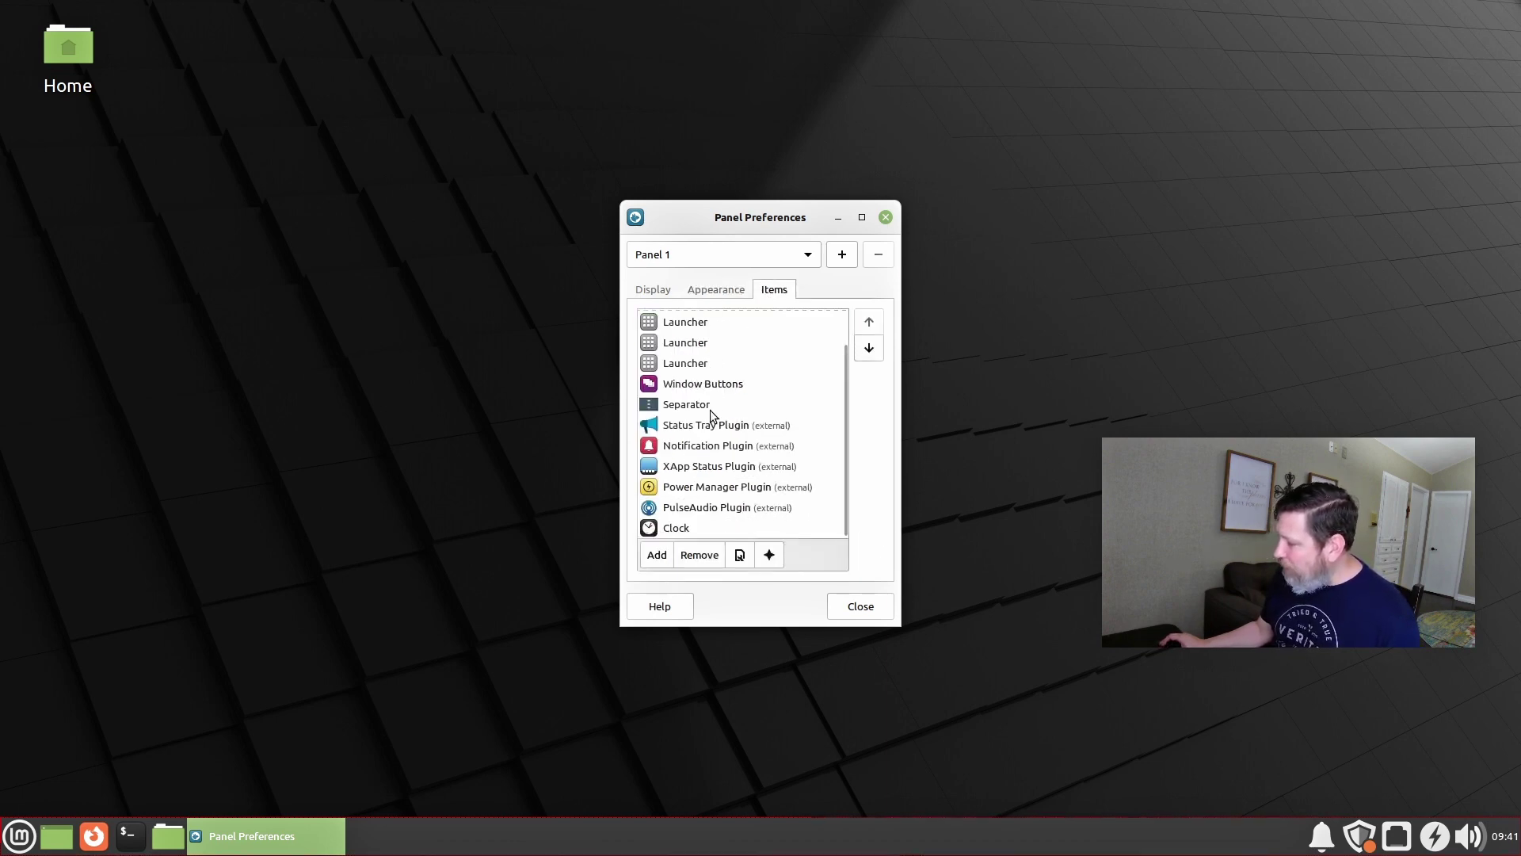
scroll(710, 410, up, 1)
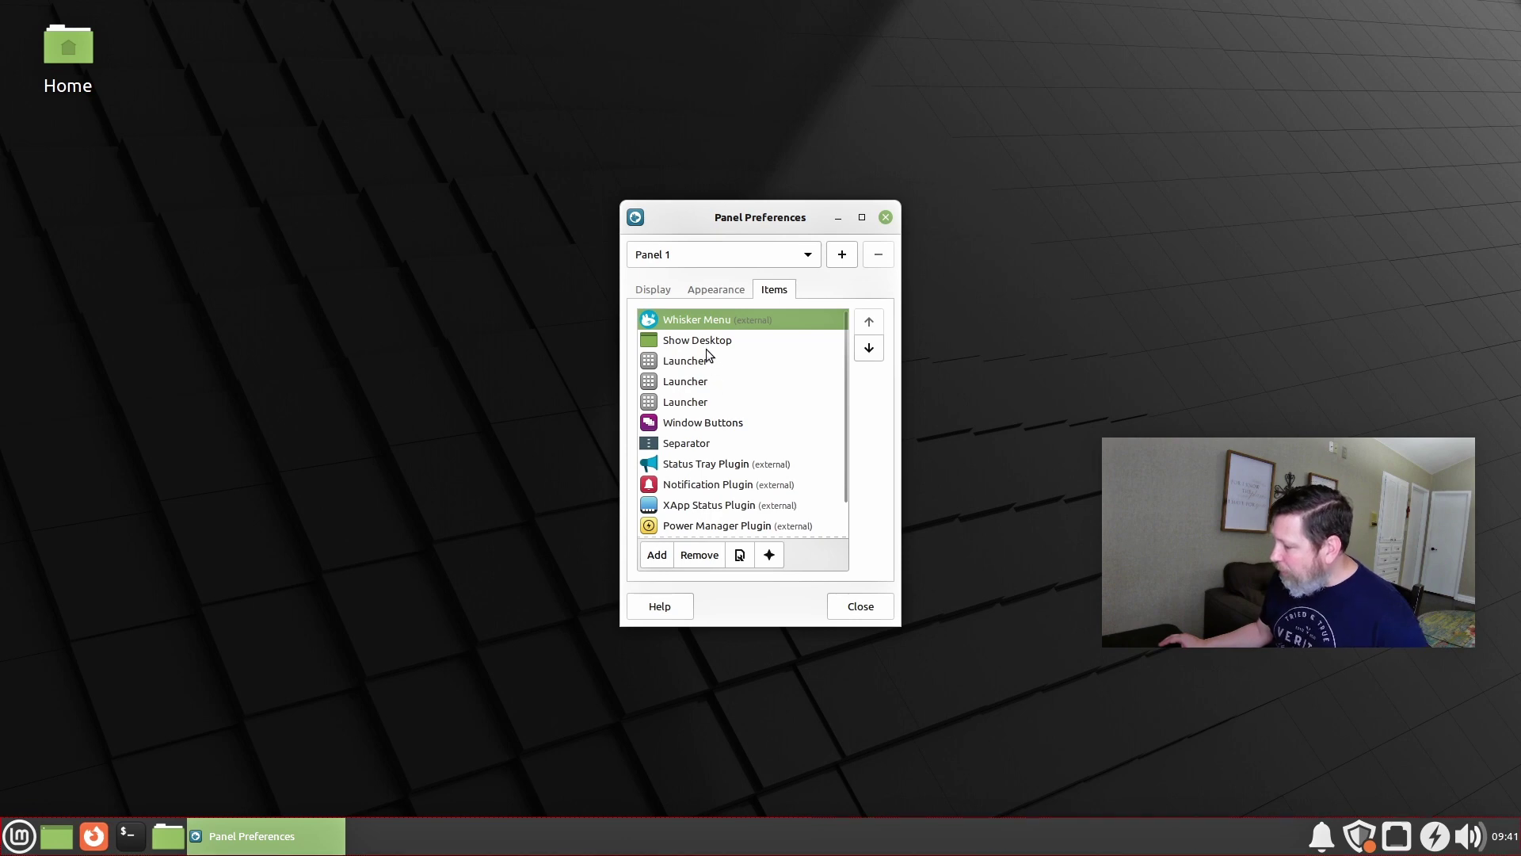
key(Escape)
Reopen the application menu and browse its Settings category
click(19, 836)
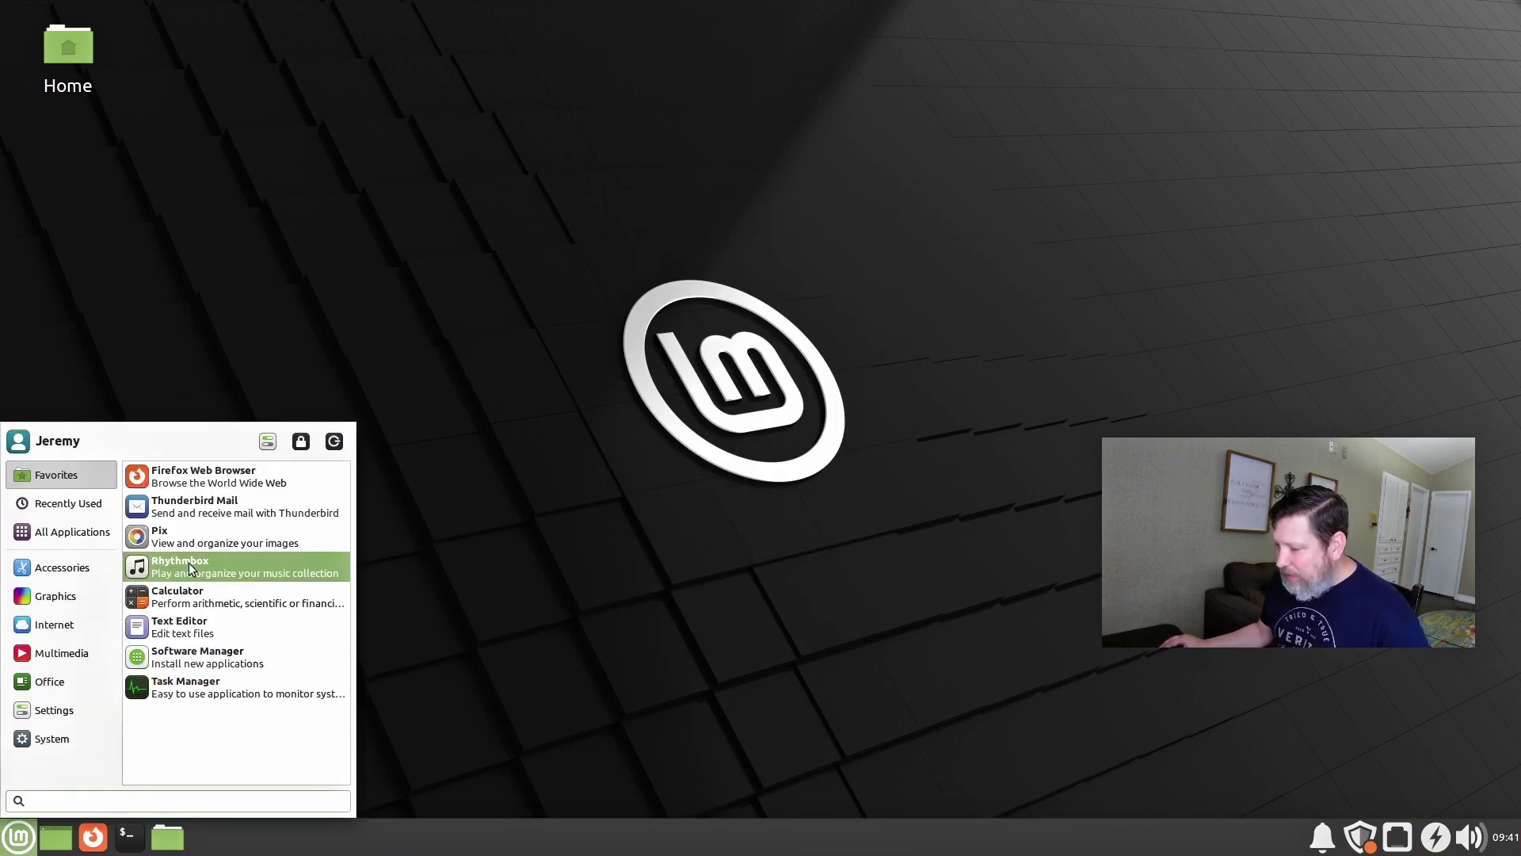
mouse_move(36, 713)
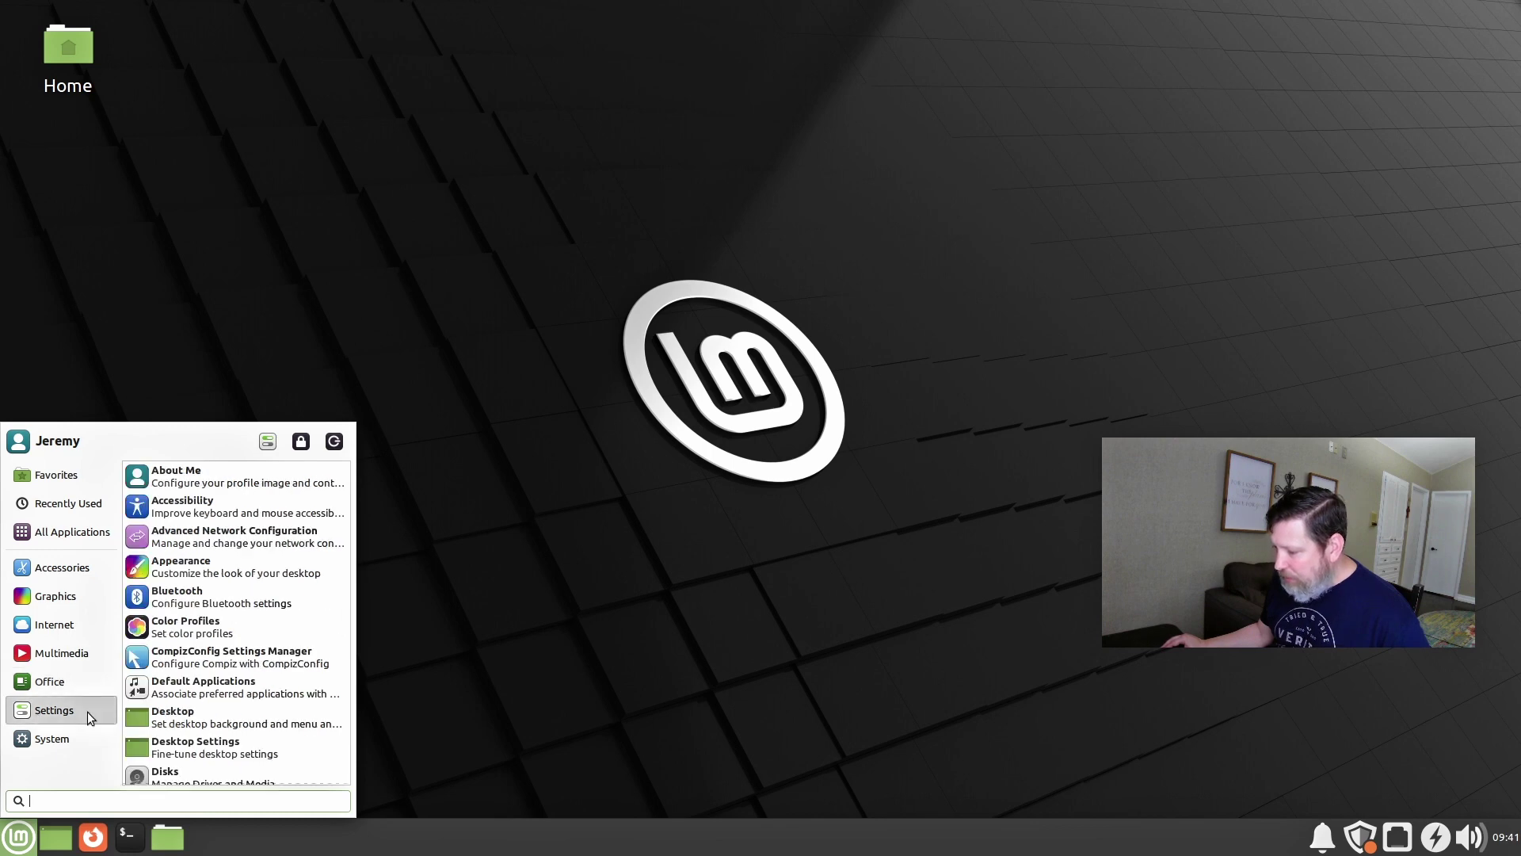
scroll(219, 644, down, 5)
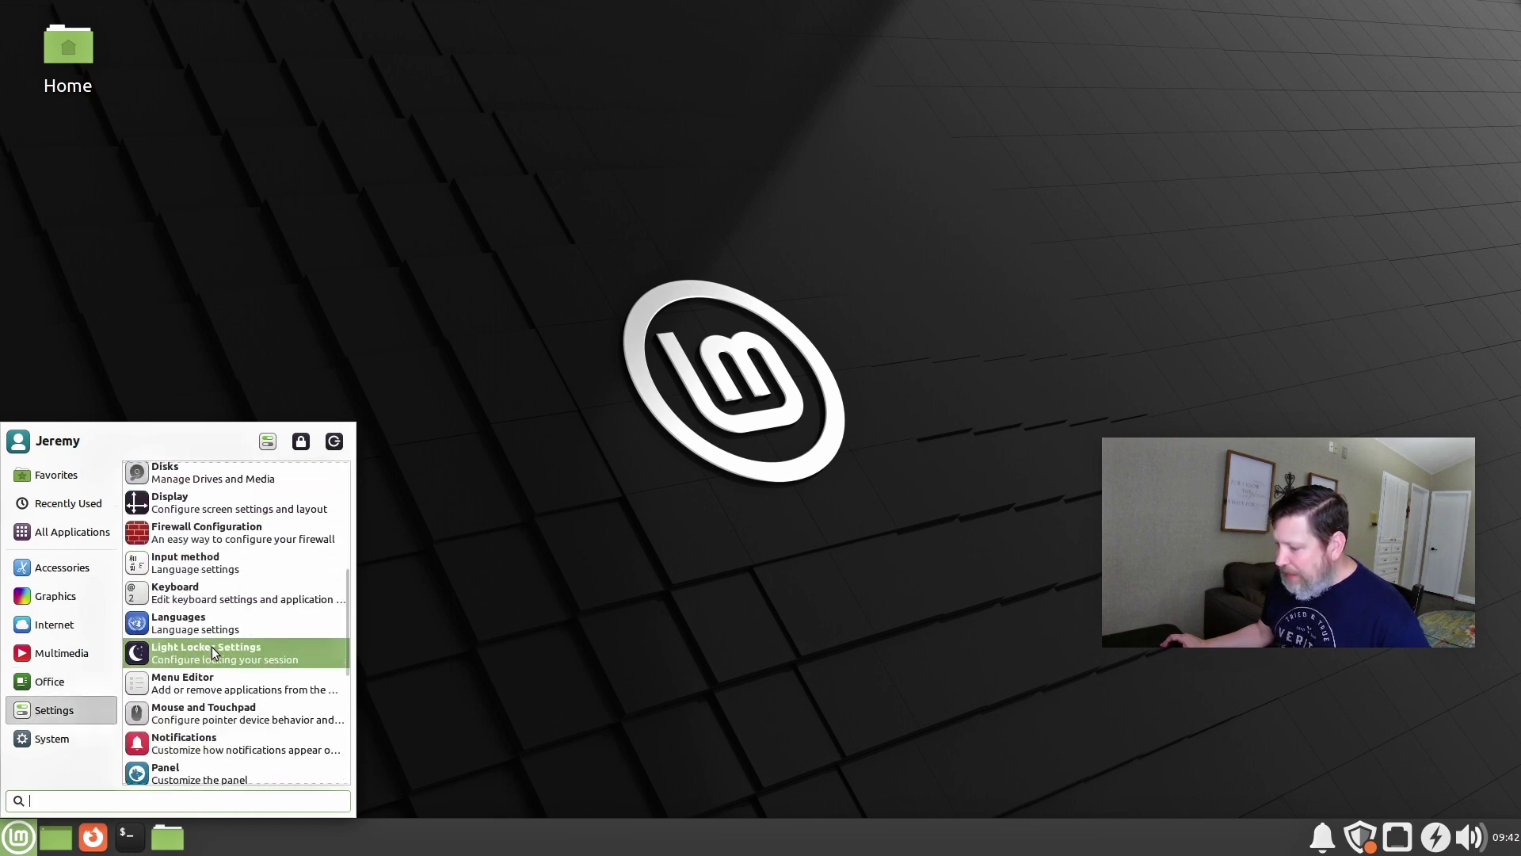
Launch Software Manager from the System category and open the Audacity page under Editors' Picks
mouse_move(53, 745)
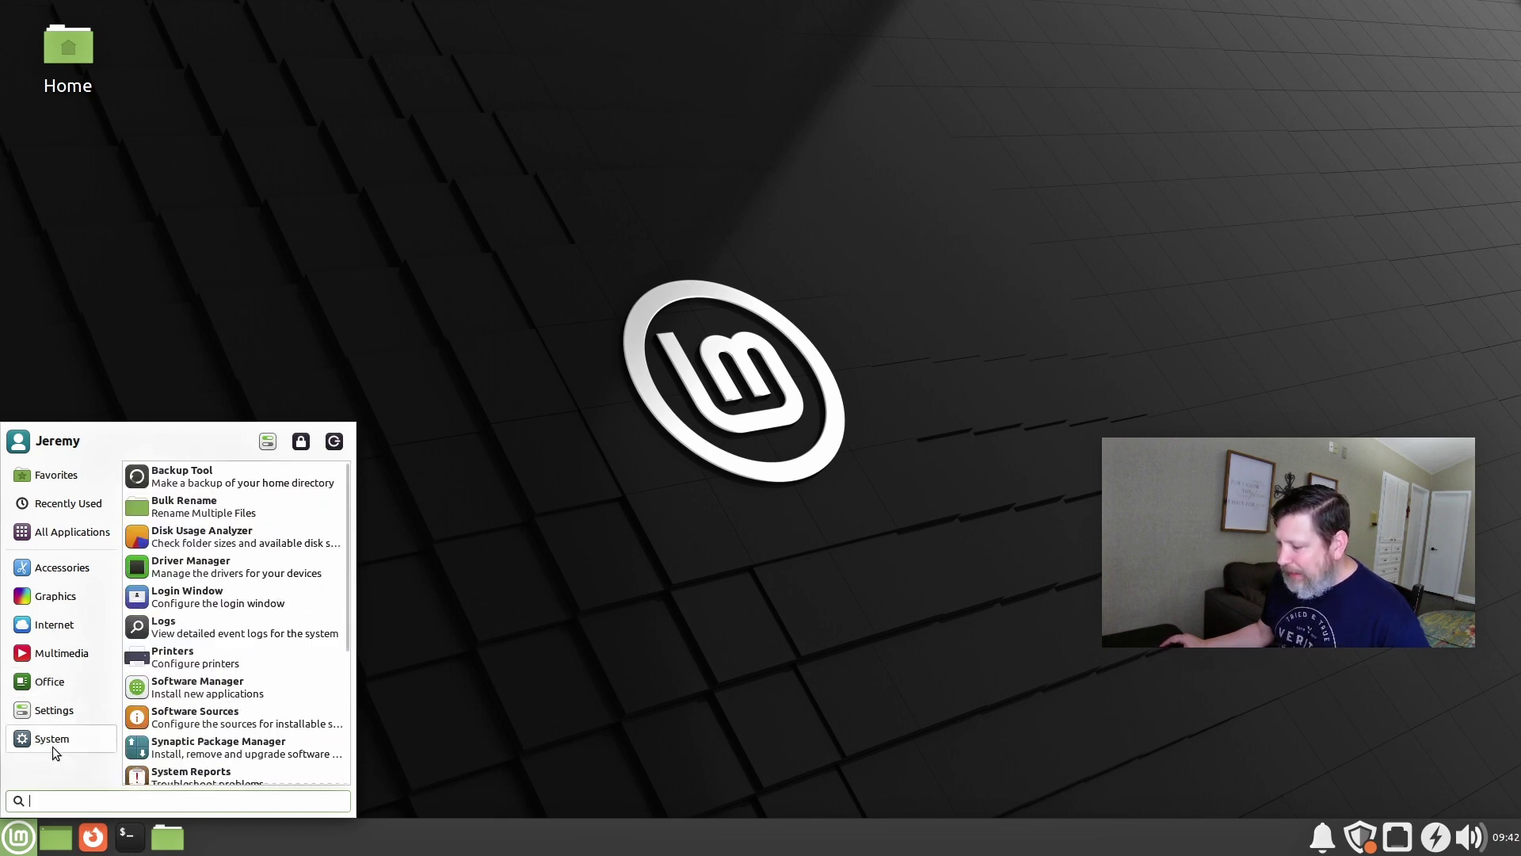
click(211, 692)
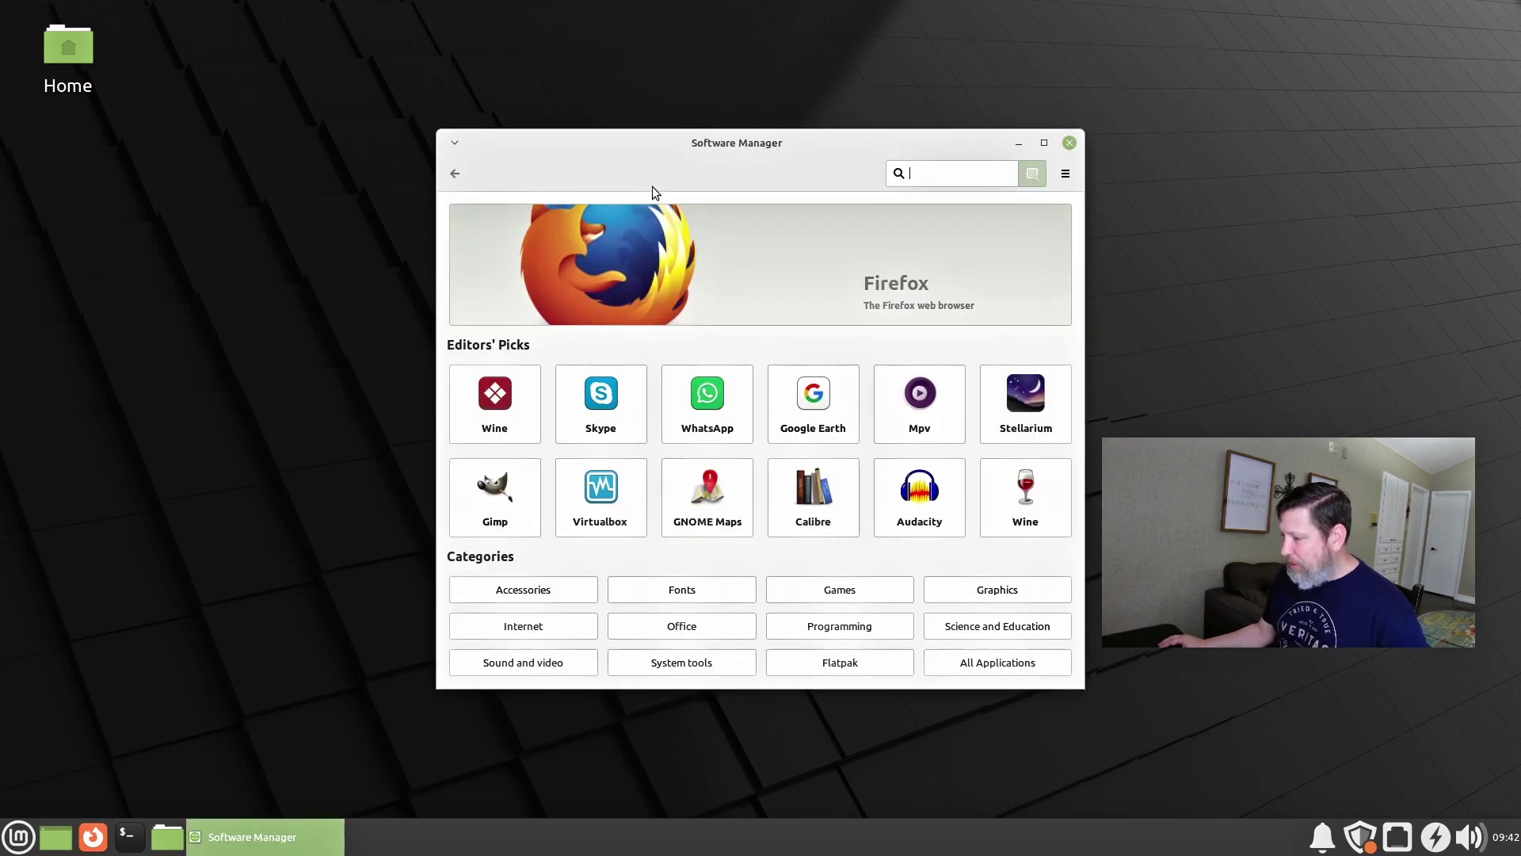
drag(657, 159, 523, 133)
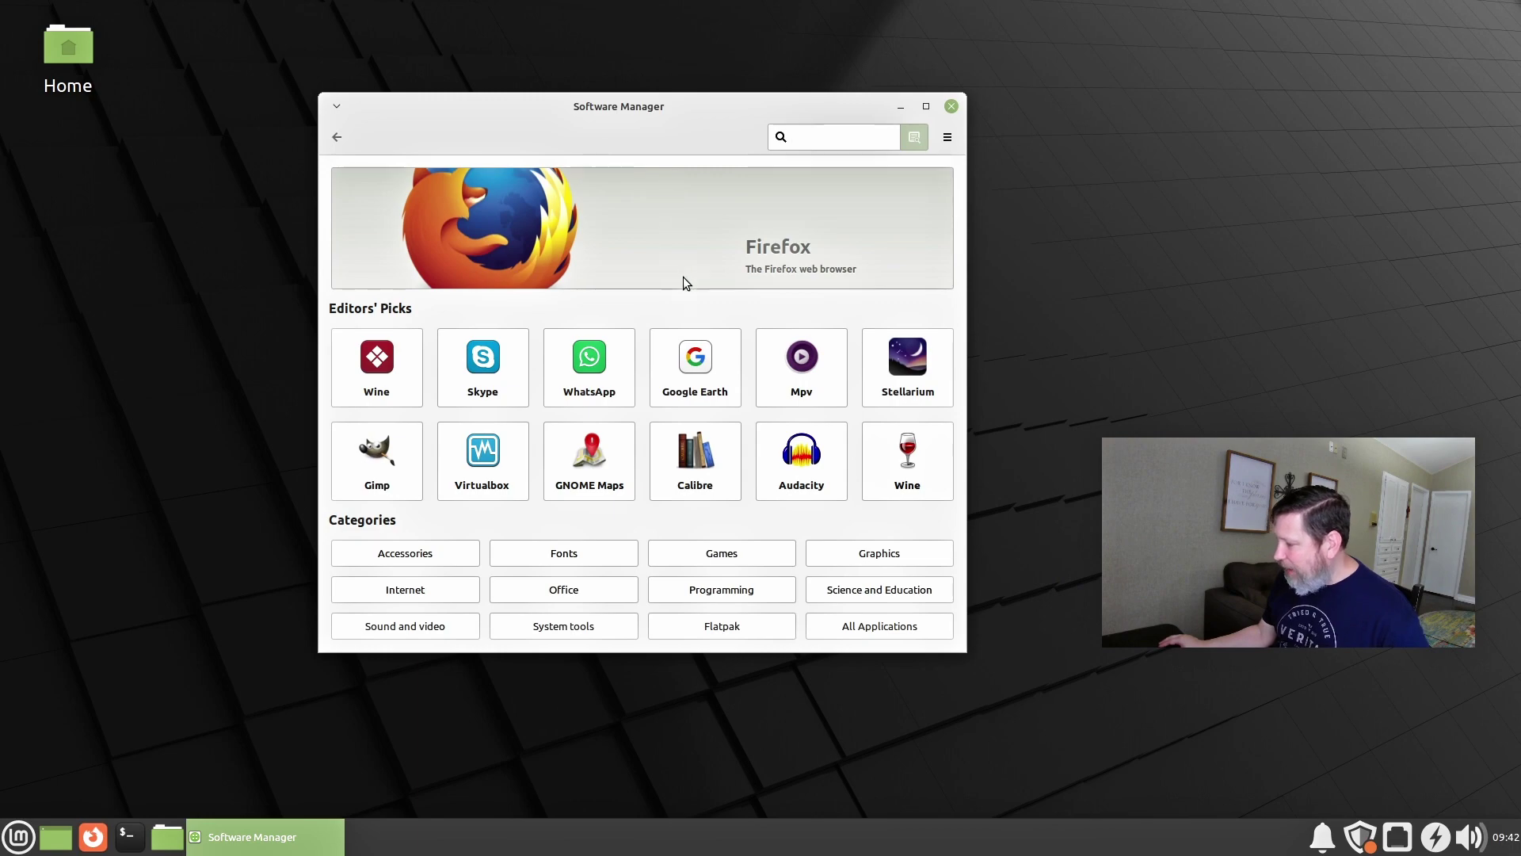
click(791, 465)
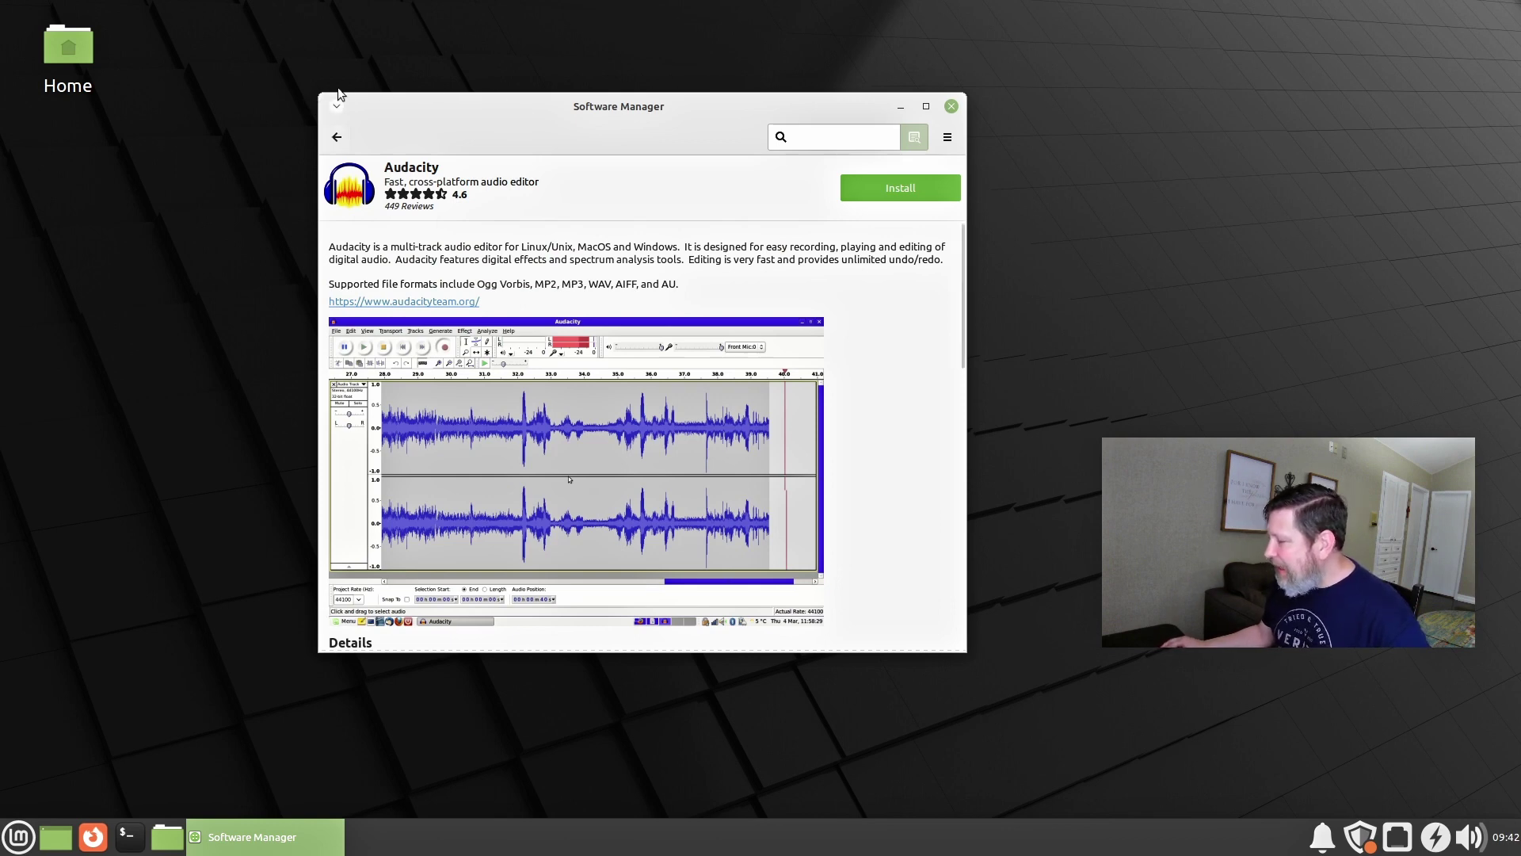
drag(657, 109, 640, 89)
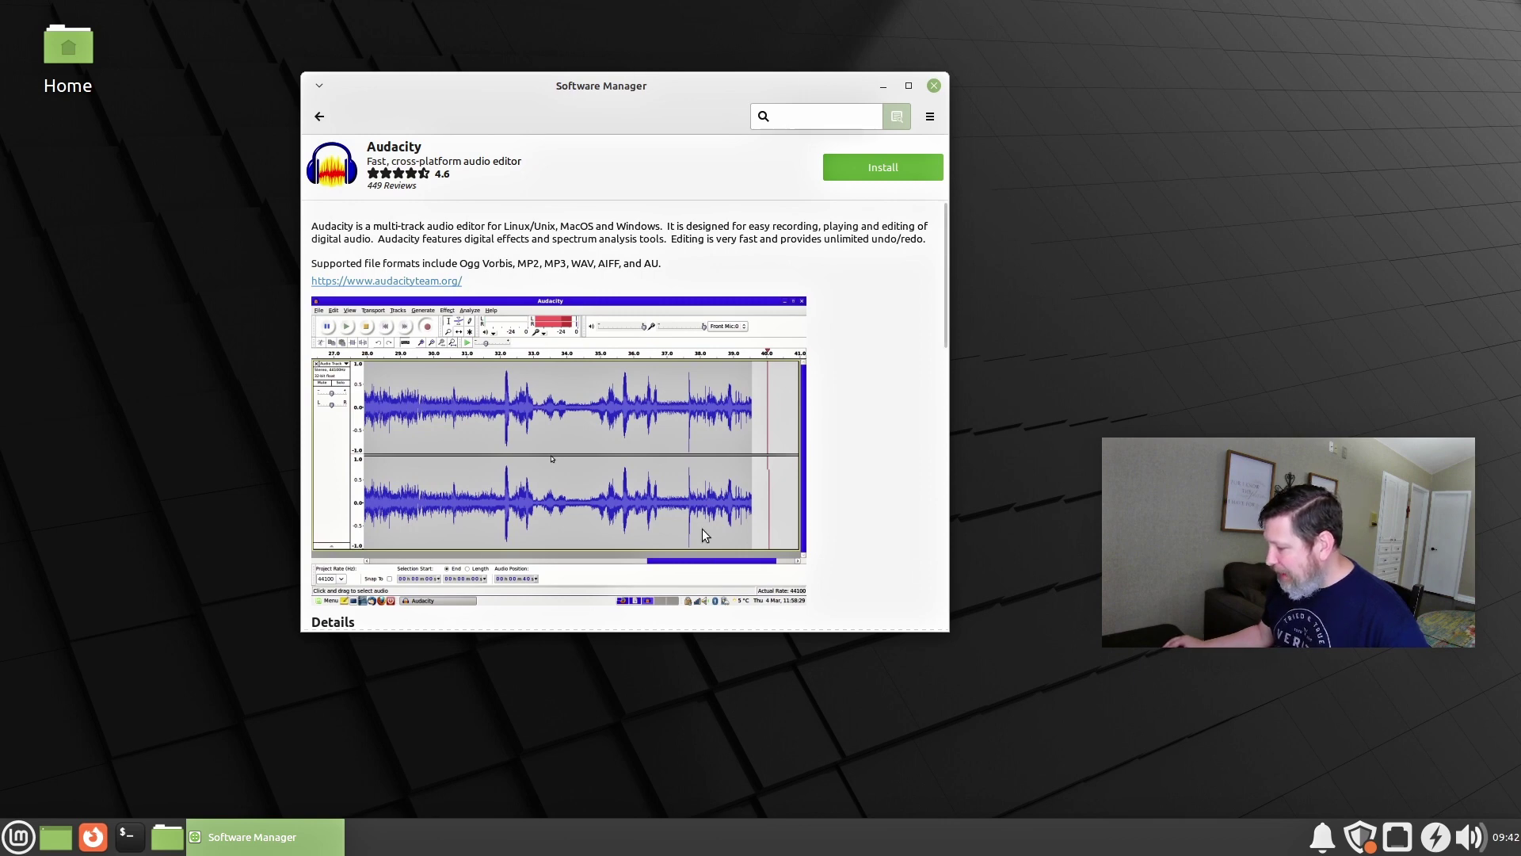
Close Software Manager and open the home folder in a maximised file manager
click(934, 86)
double_click(90, 50)
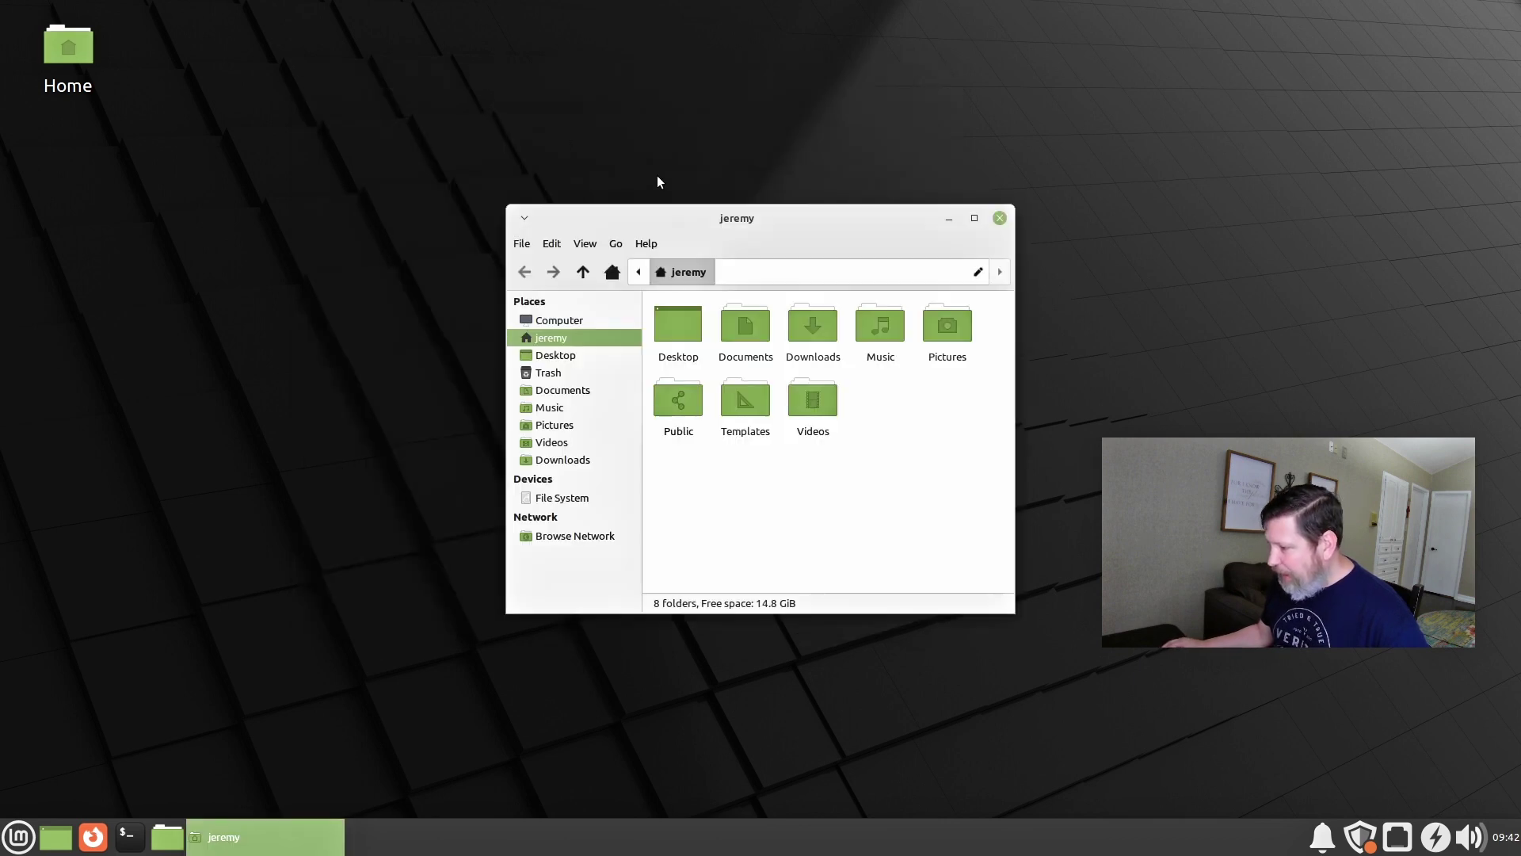
drag(650, 215, 582, 159)
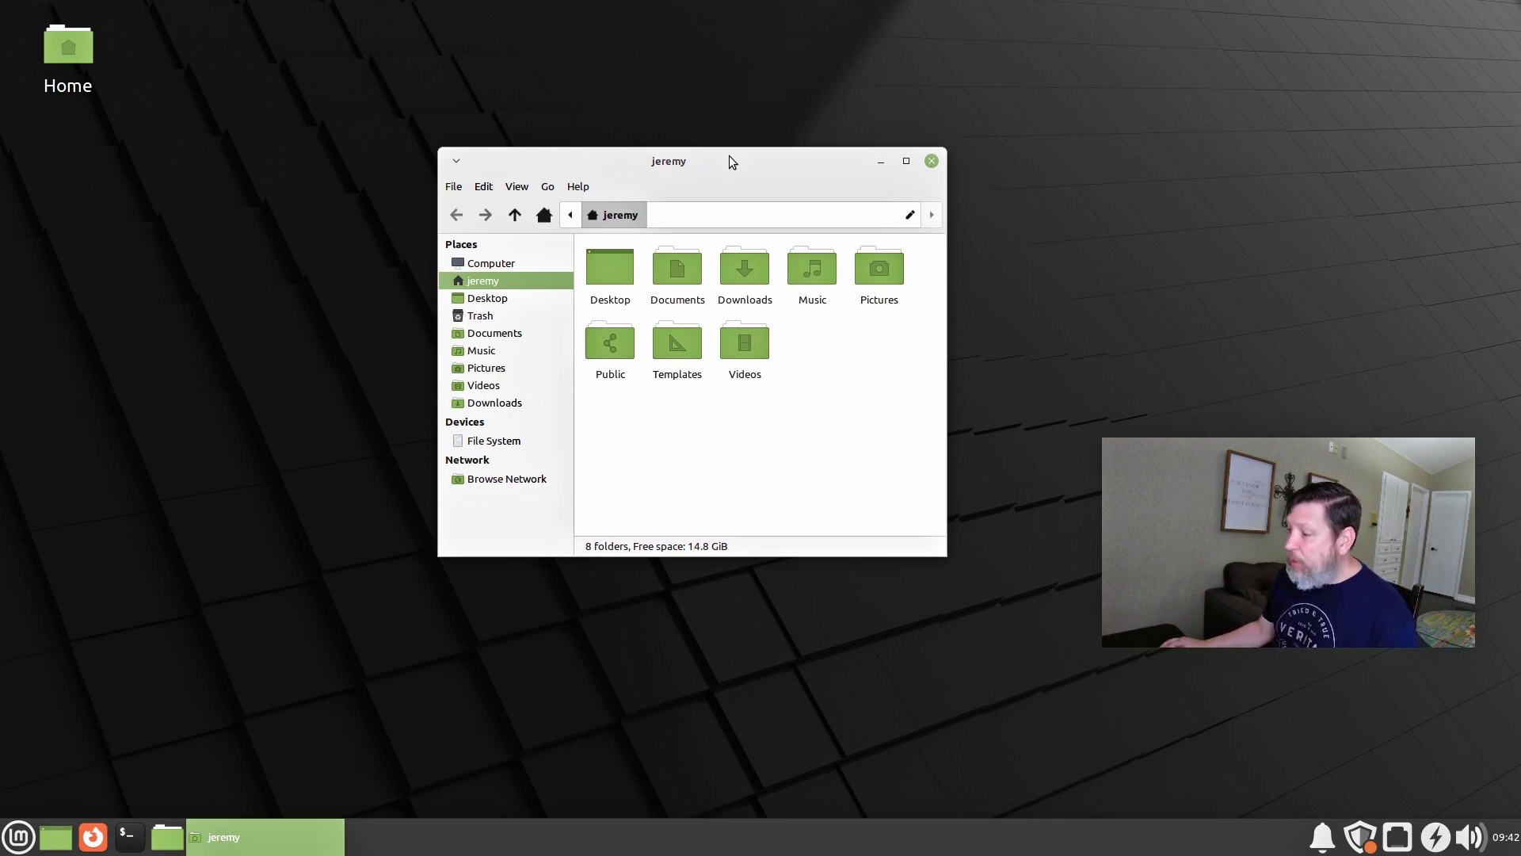
drag(729, 155, 700, 159)
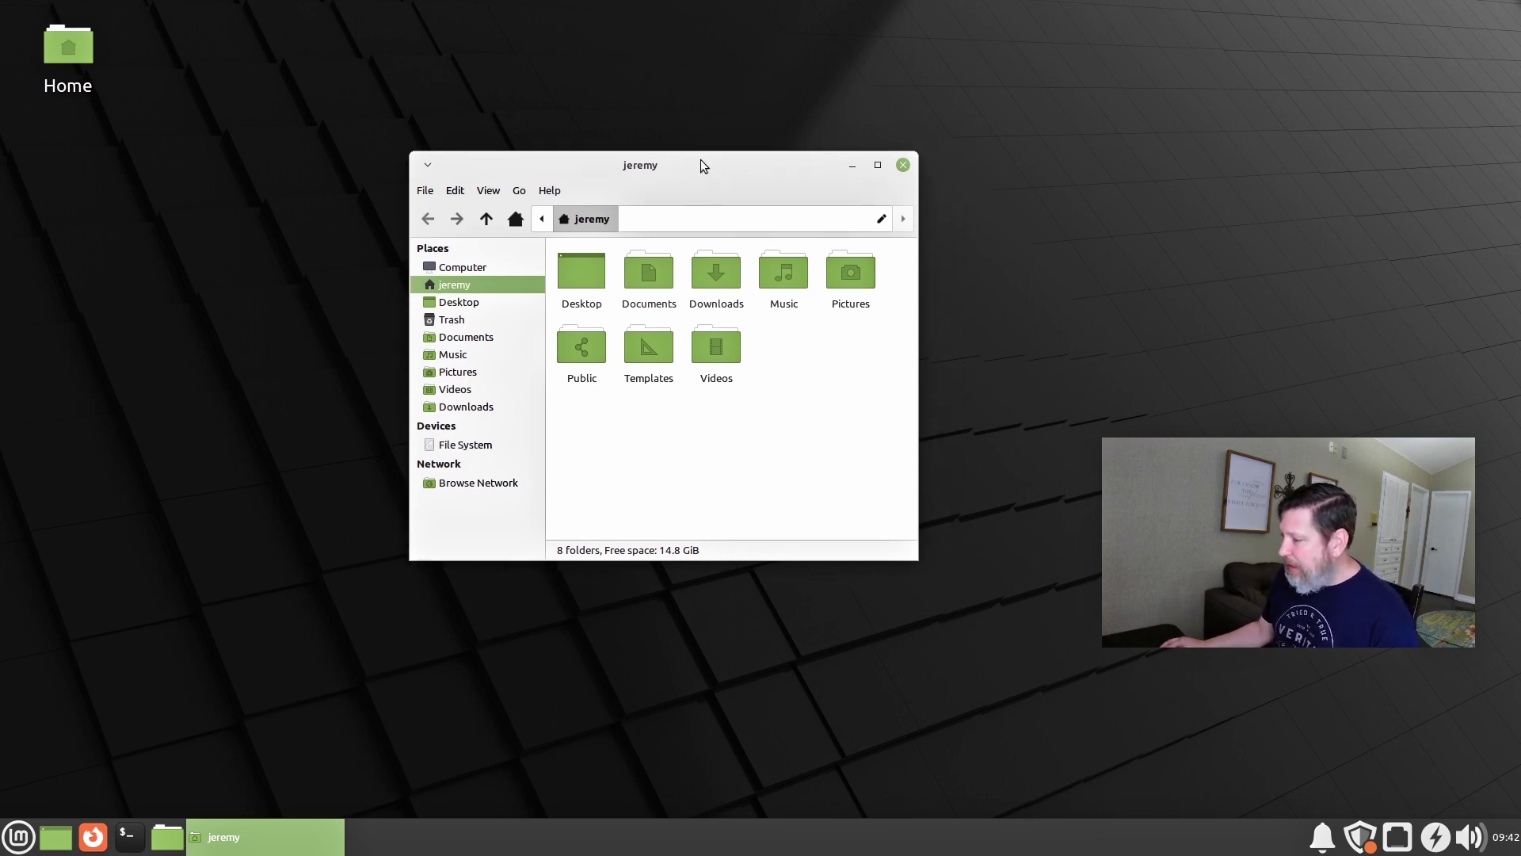
click(876, 166)
Open the Music folder, switch to Desktop, then close the file manager
click(378, 129)
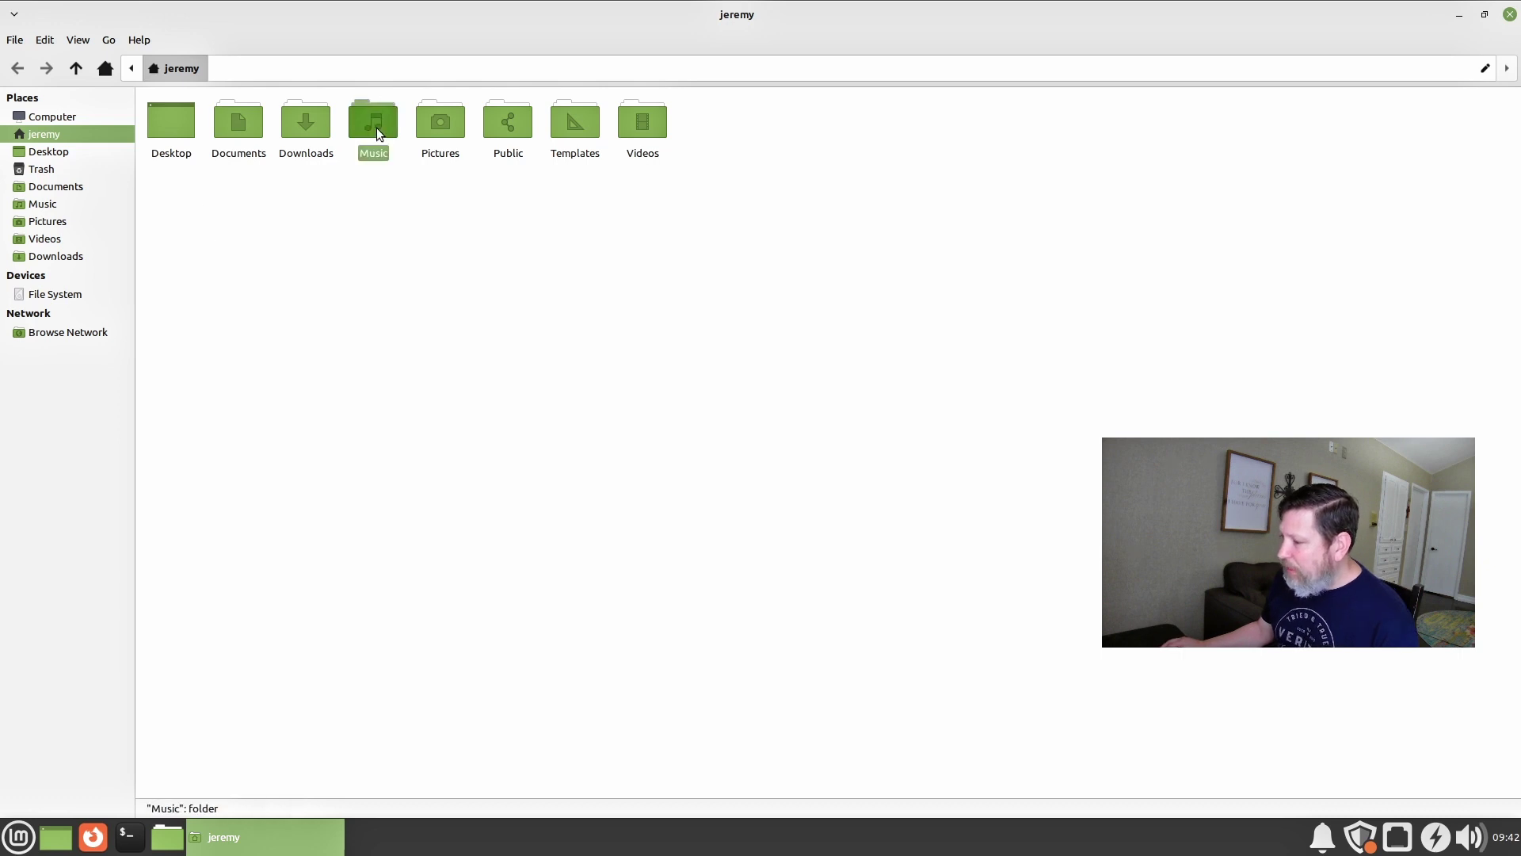
double_click(377, 130)
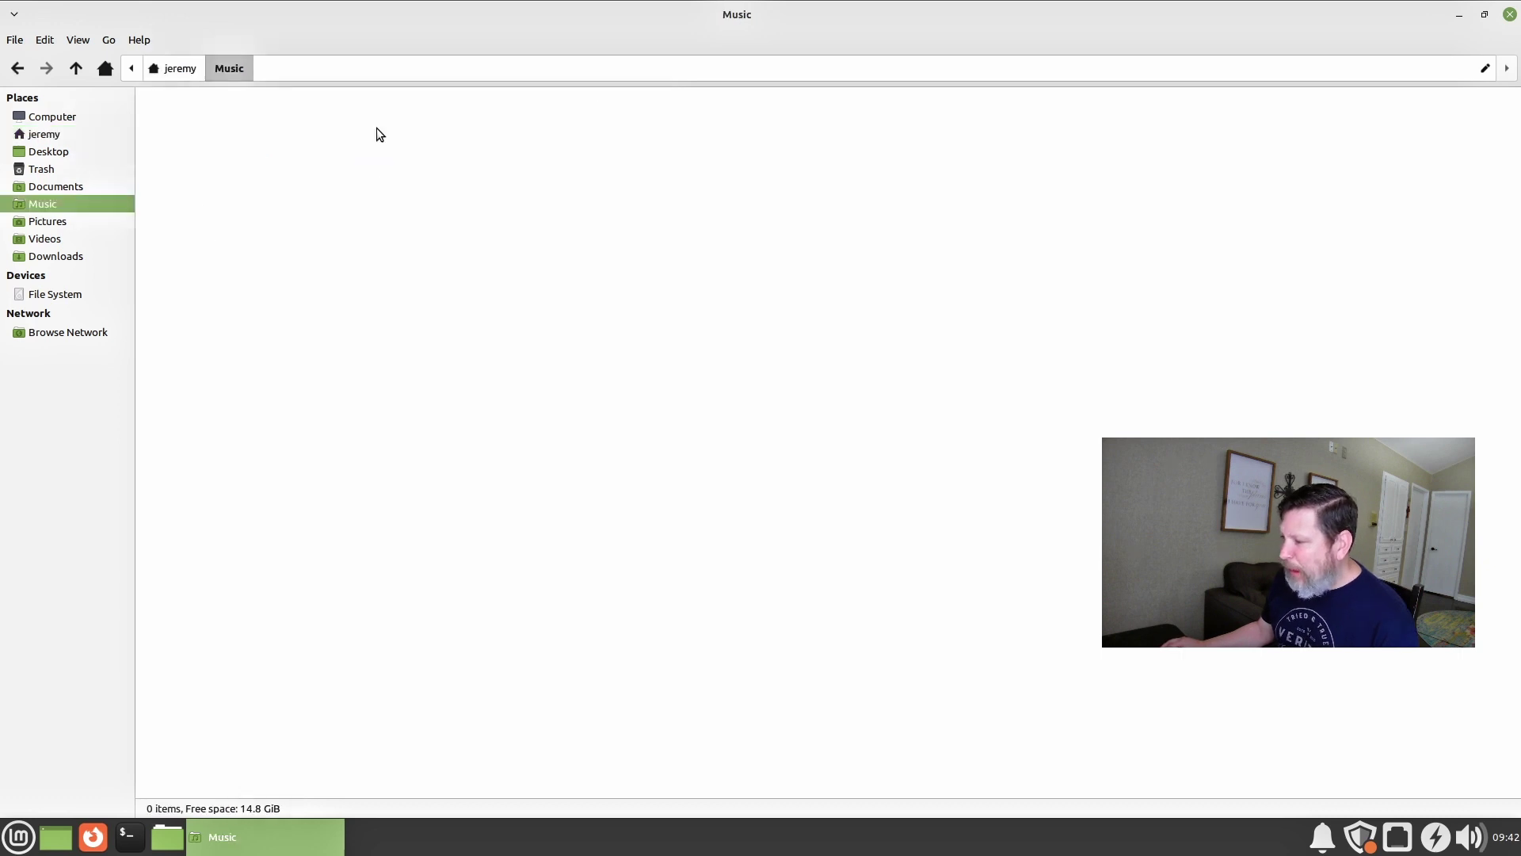
click(52, 151)
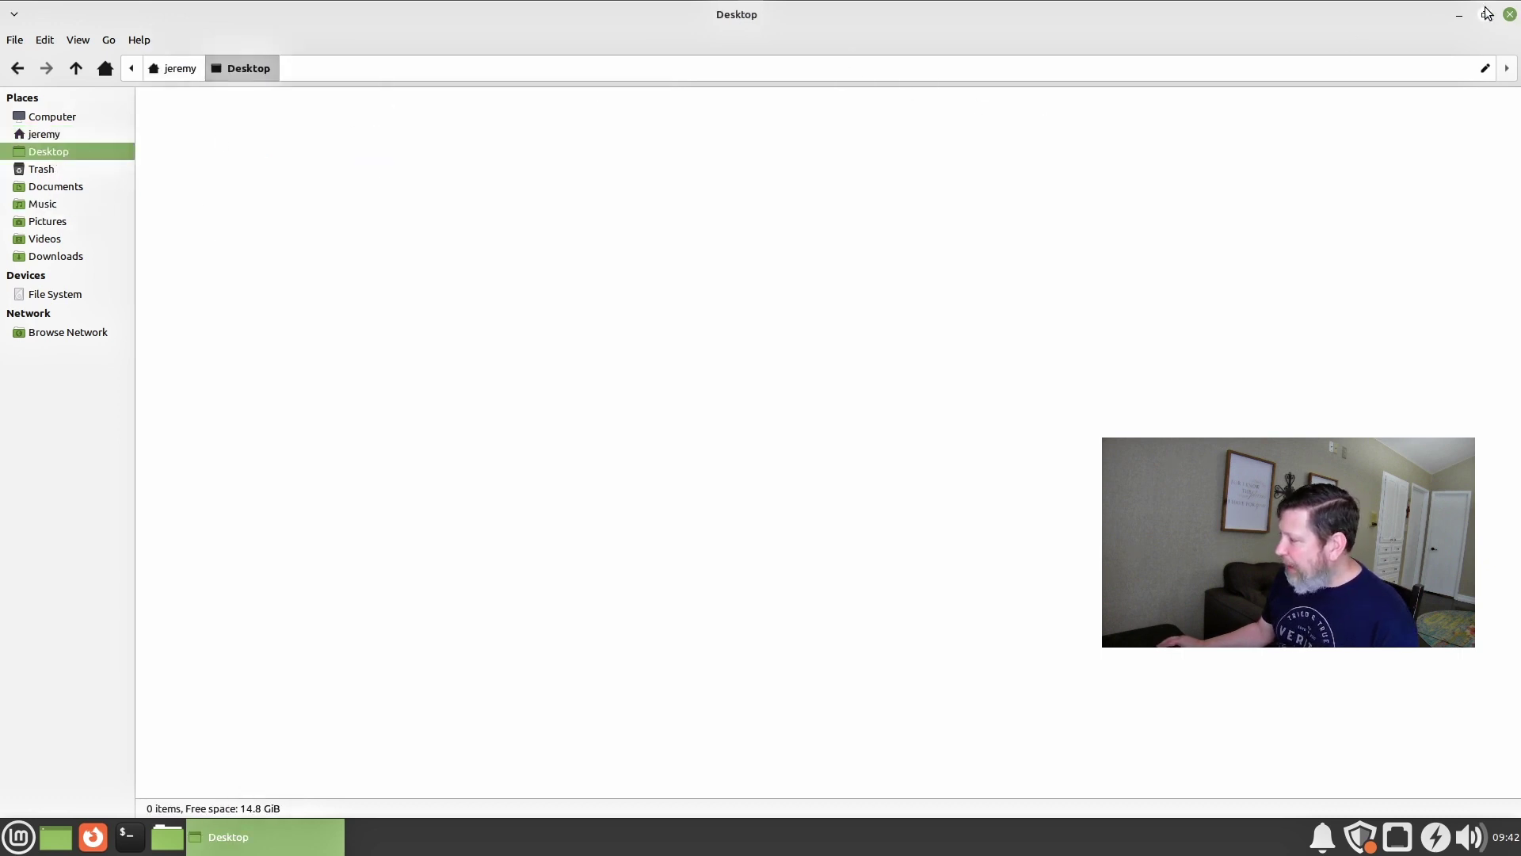
click(1510, 14)
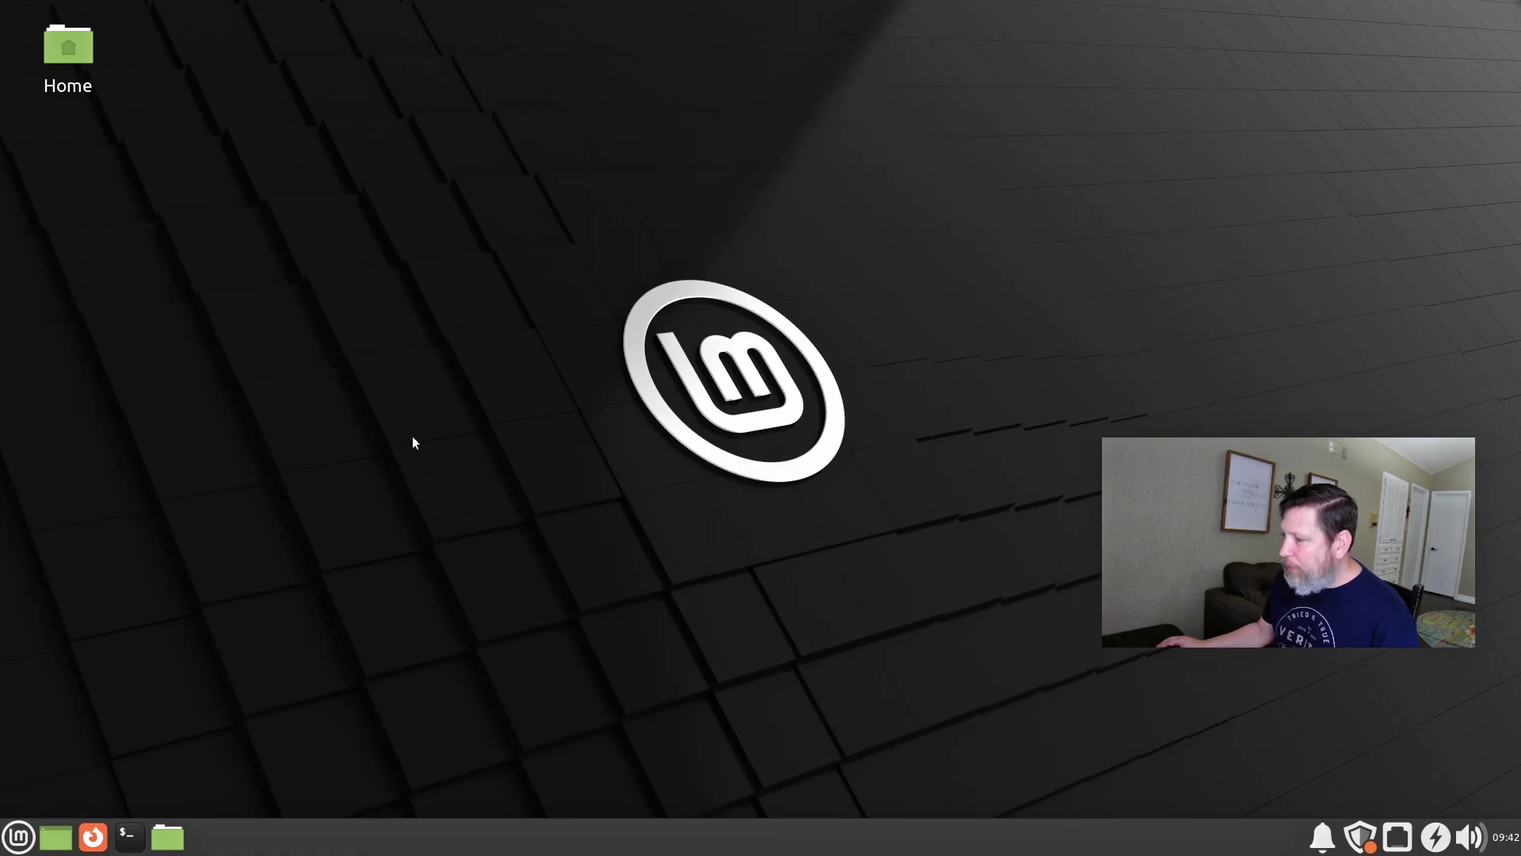
Open and close a terminal, then launch Firefox, another terminal and the home folder
click(130, 836)
drag(855, 243, 777, 154)
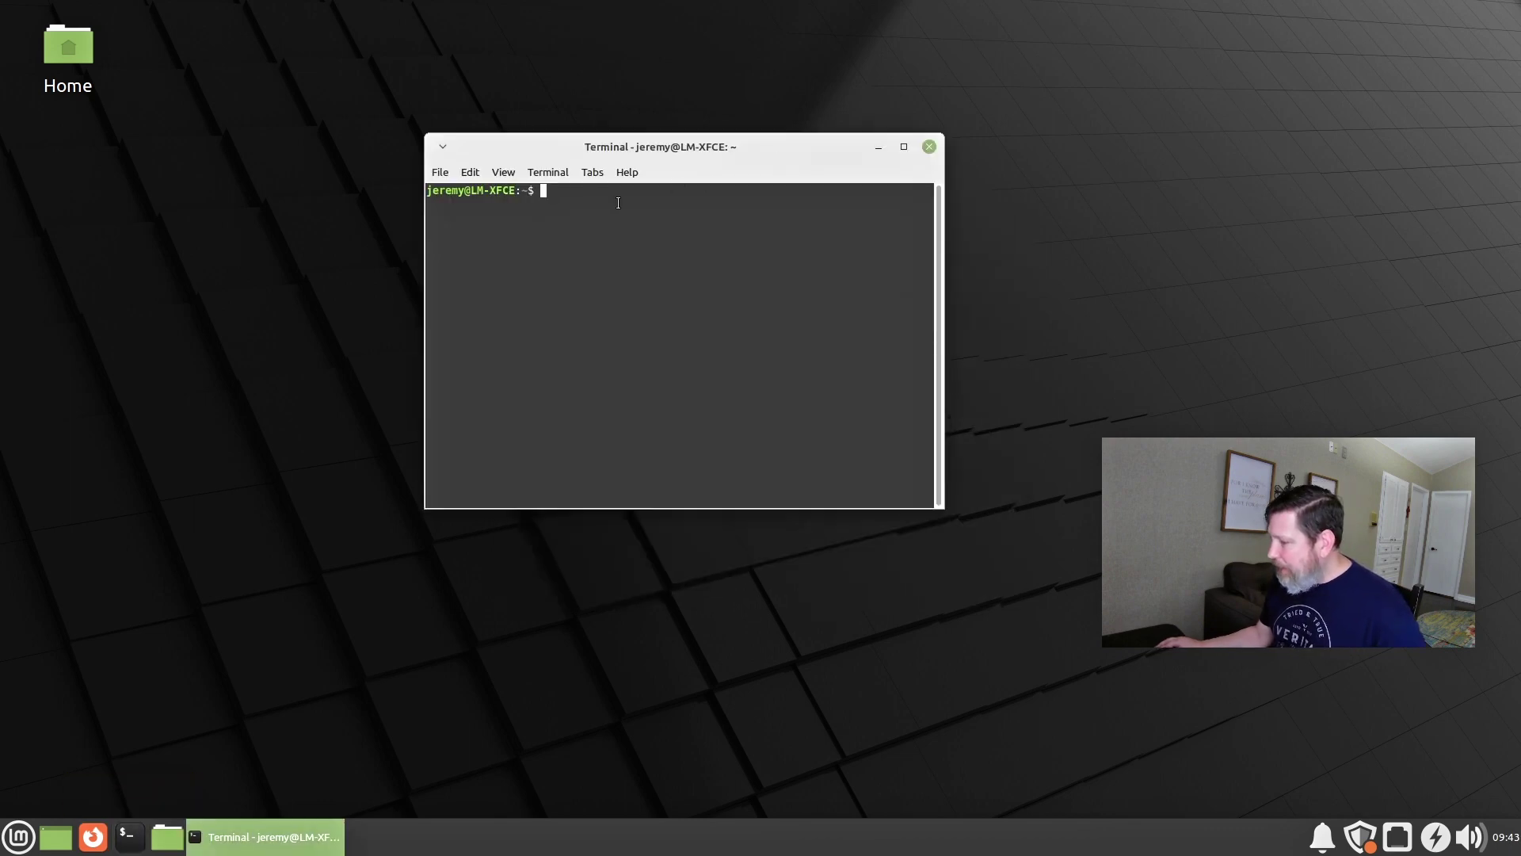
click(928, 149)
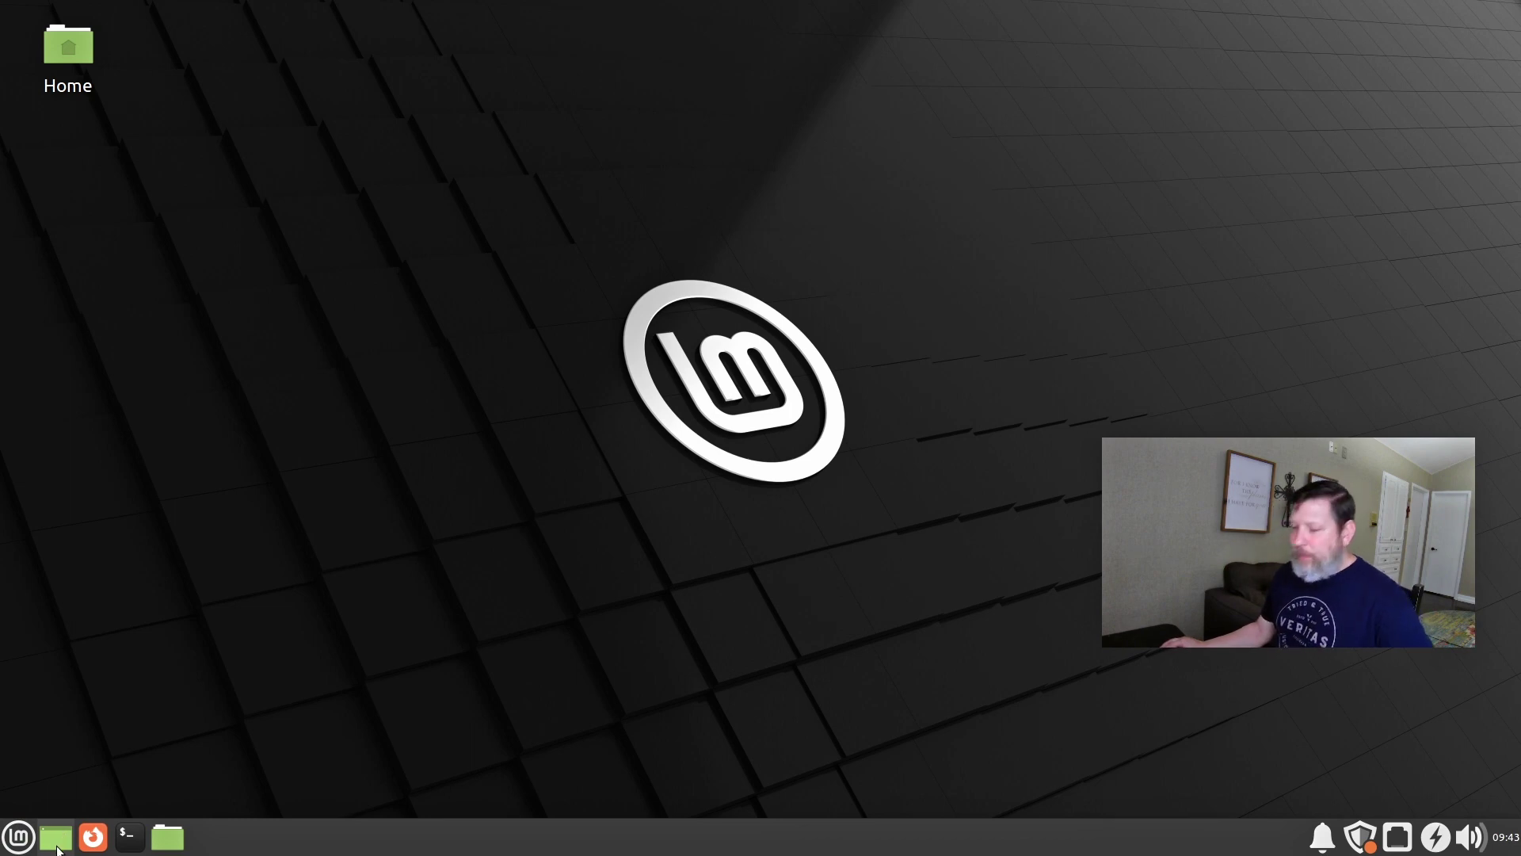
click(92, 837)
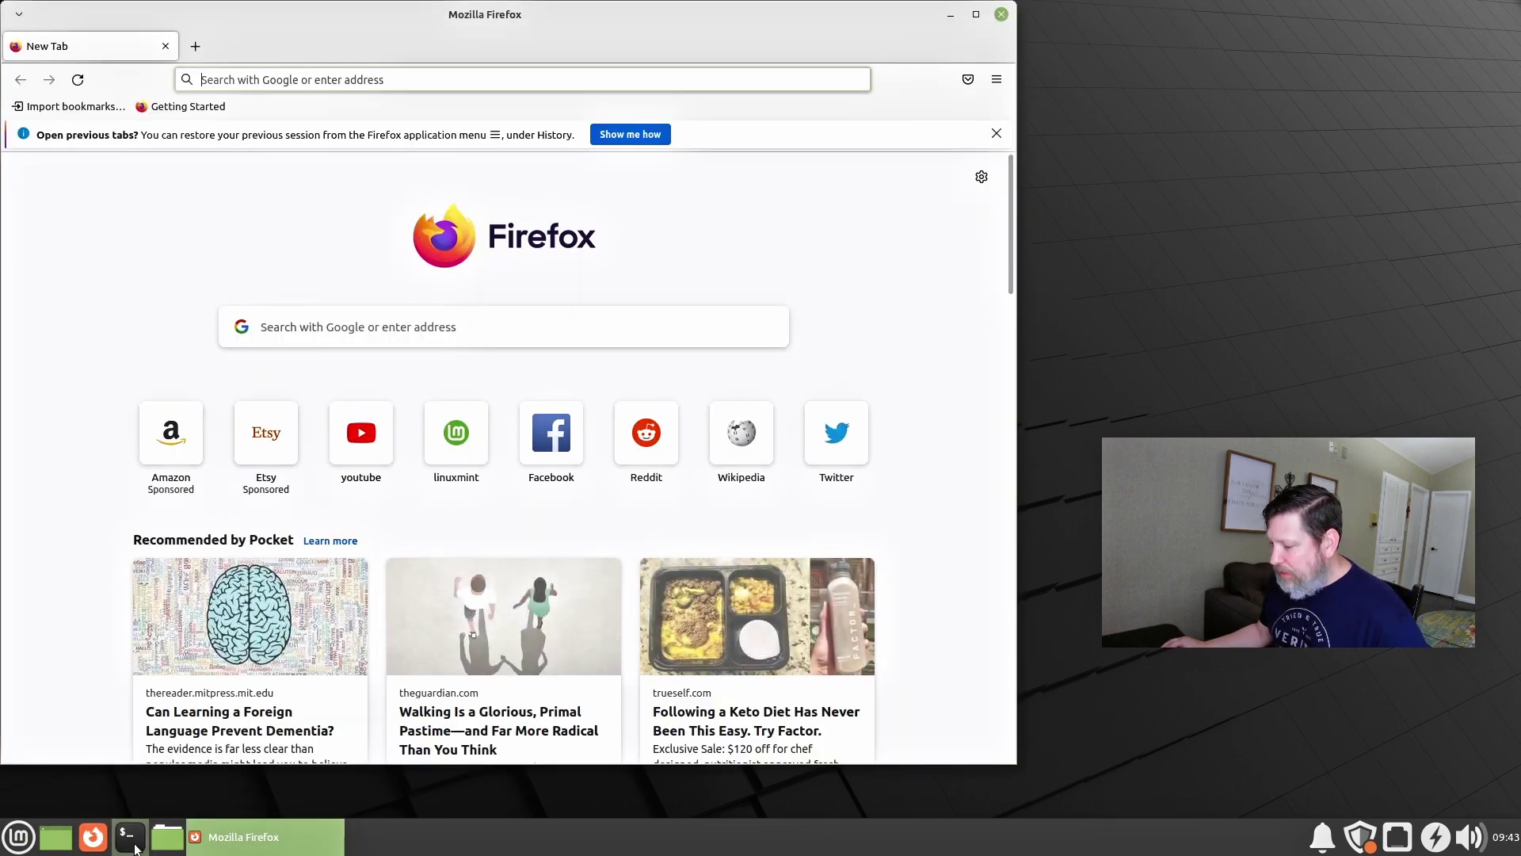
click(130, 837)
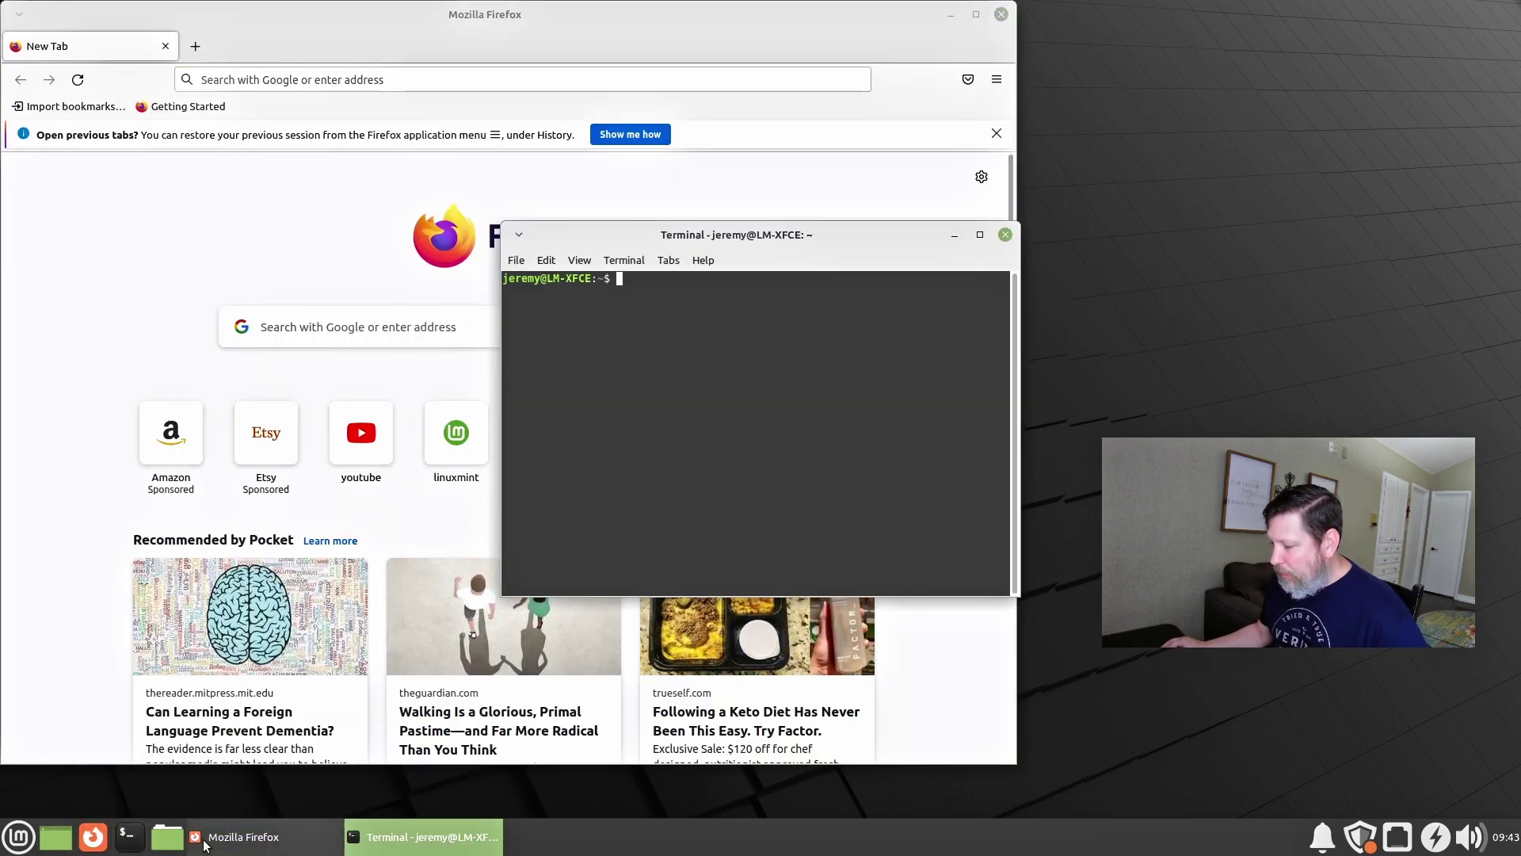
click(167, 837)
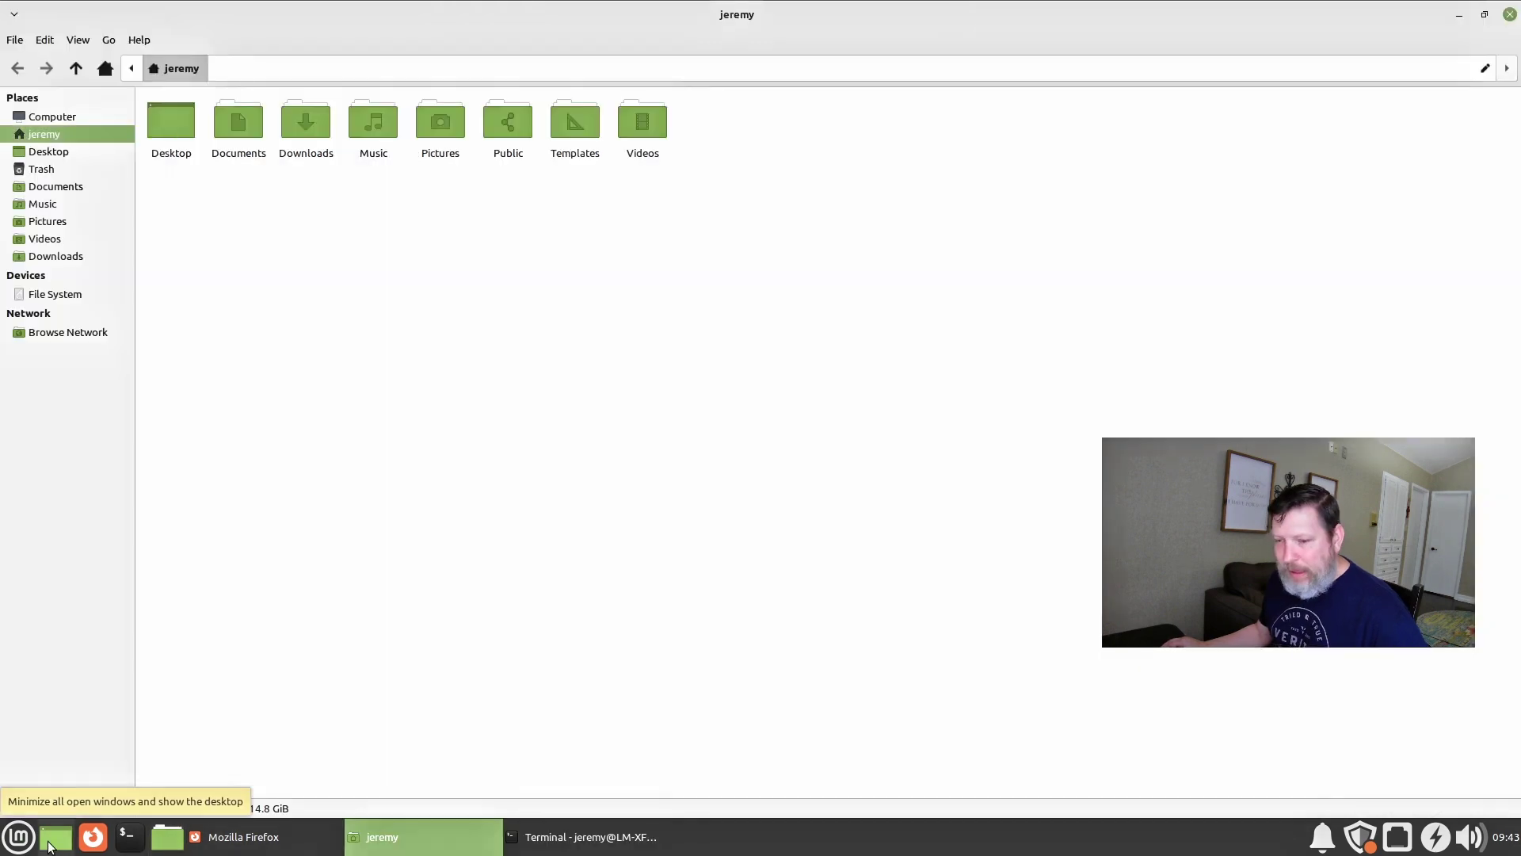
Toggle Show Desktop to hide and restore all windows, bringing Firefox to the front
click(50, 843)
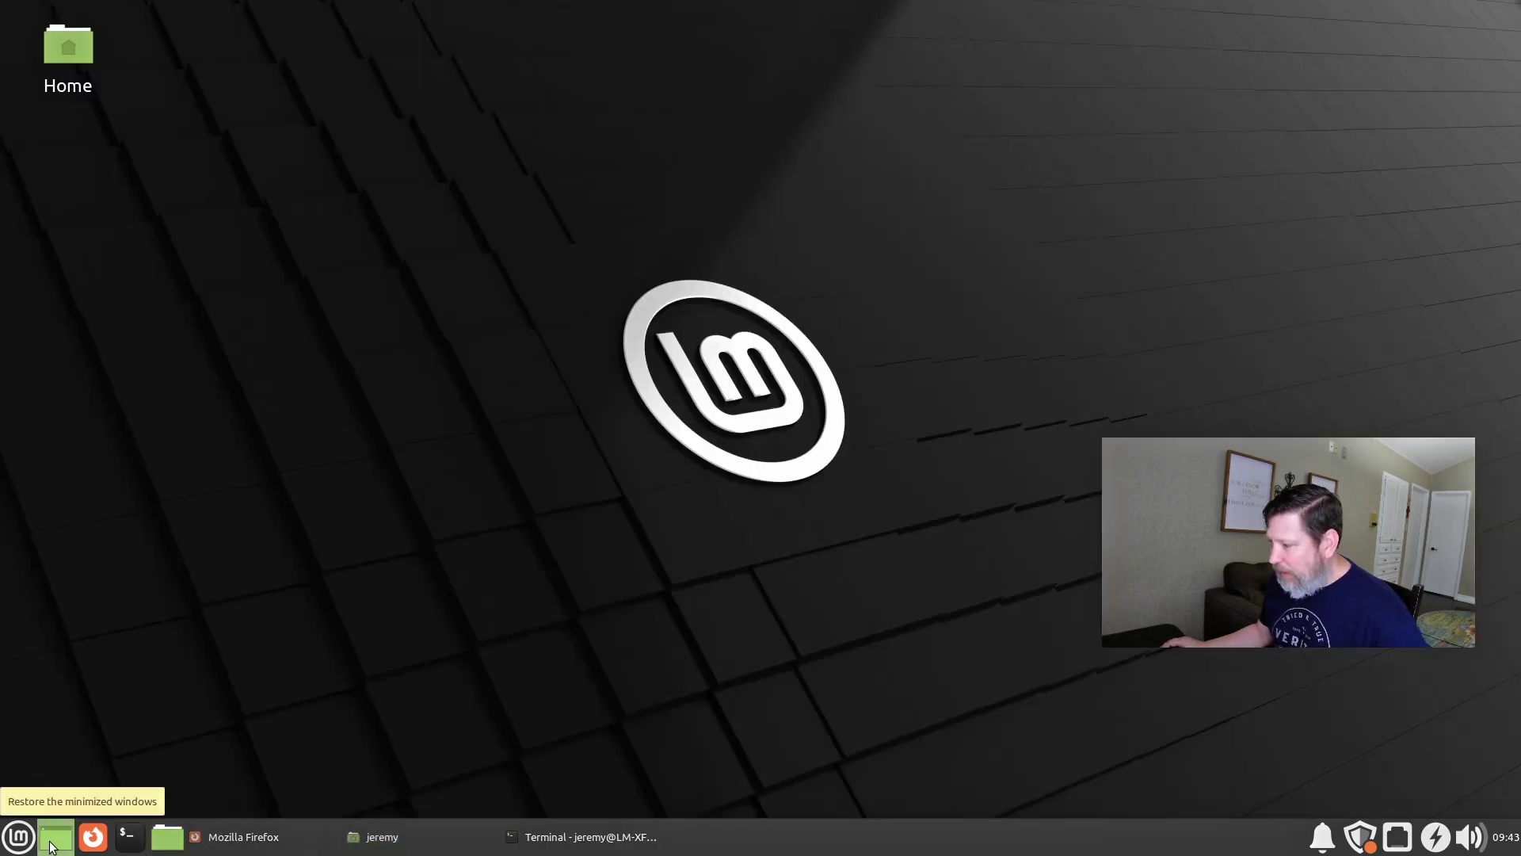
click(50, 843)
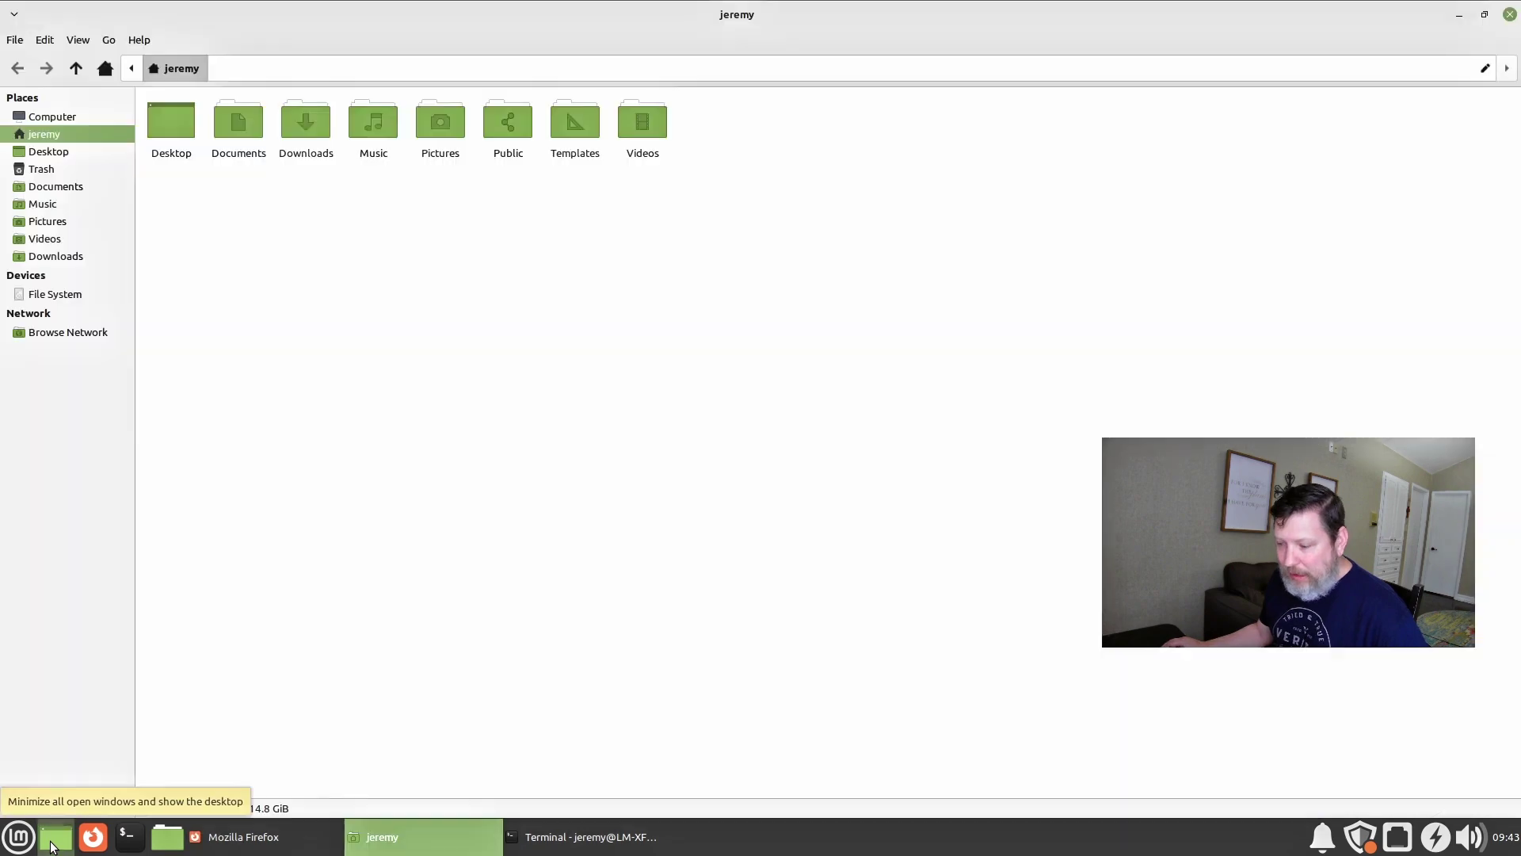
click(229, 837)
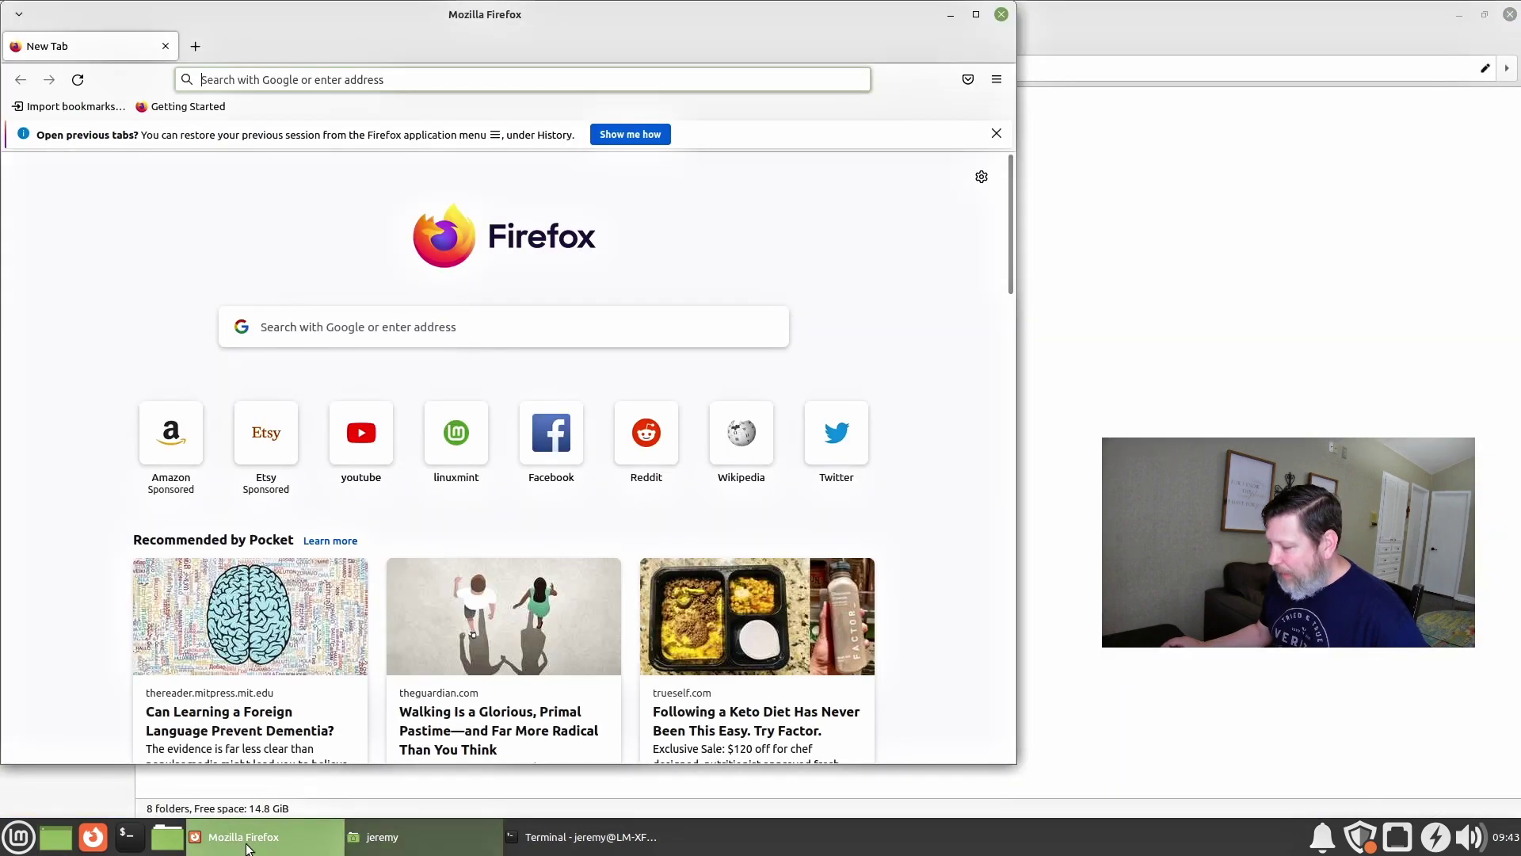
click(55, 838)
click(55, 839)
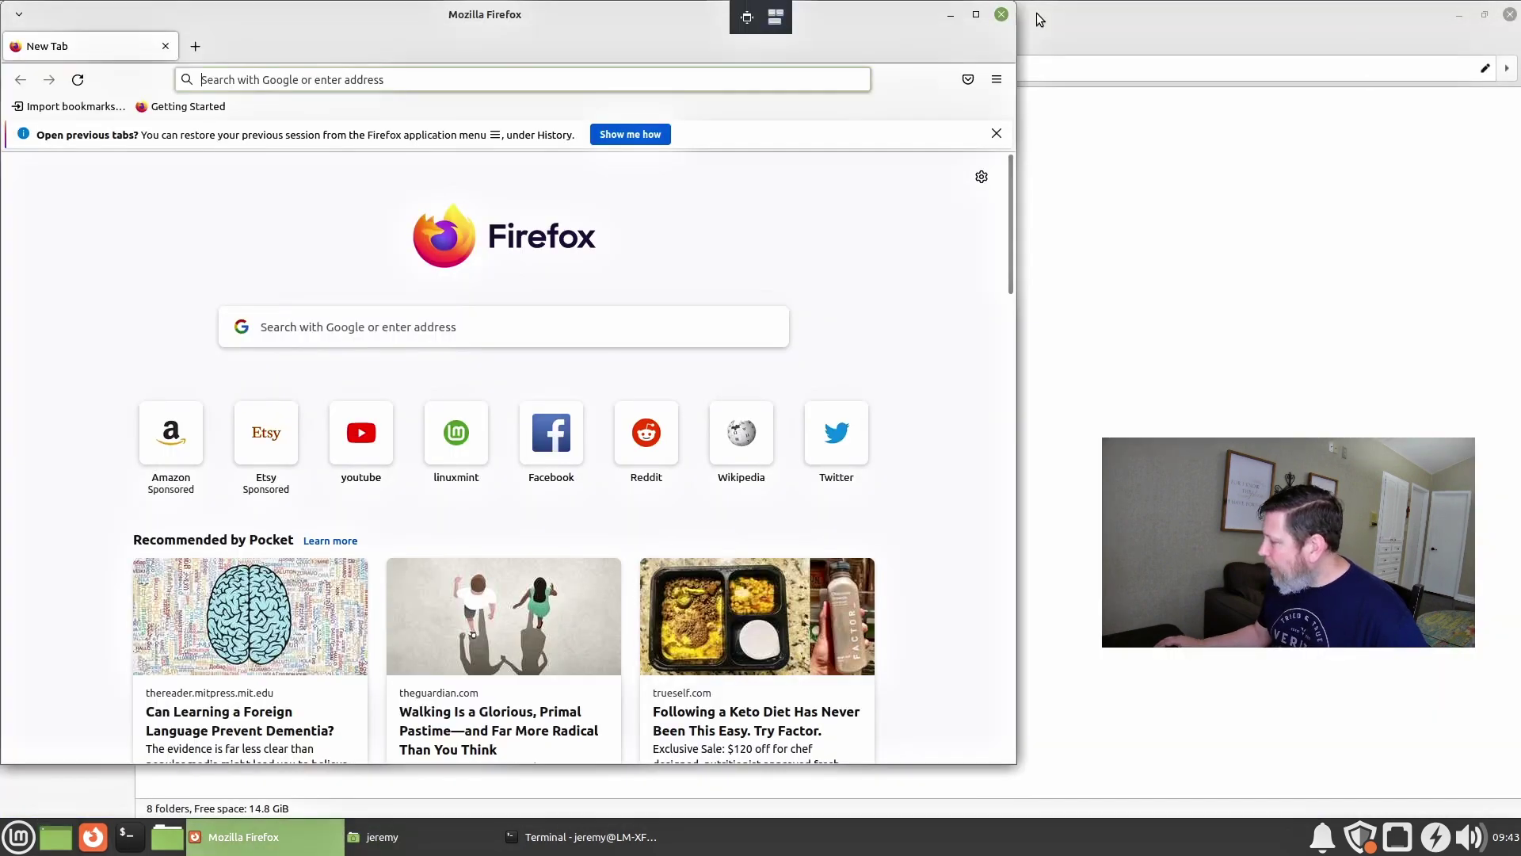
Close the Firefox, home folder and terminal windows, leaving the empty desktop
click(1001, 14)
click(1508, 17)
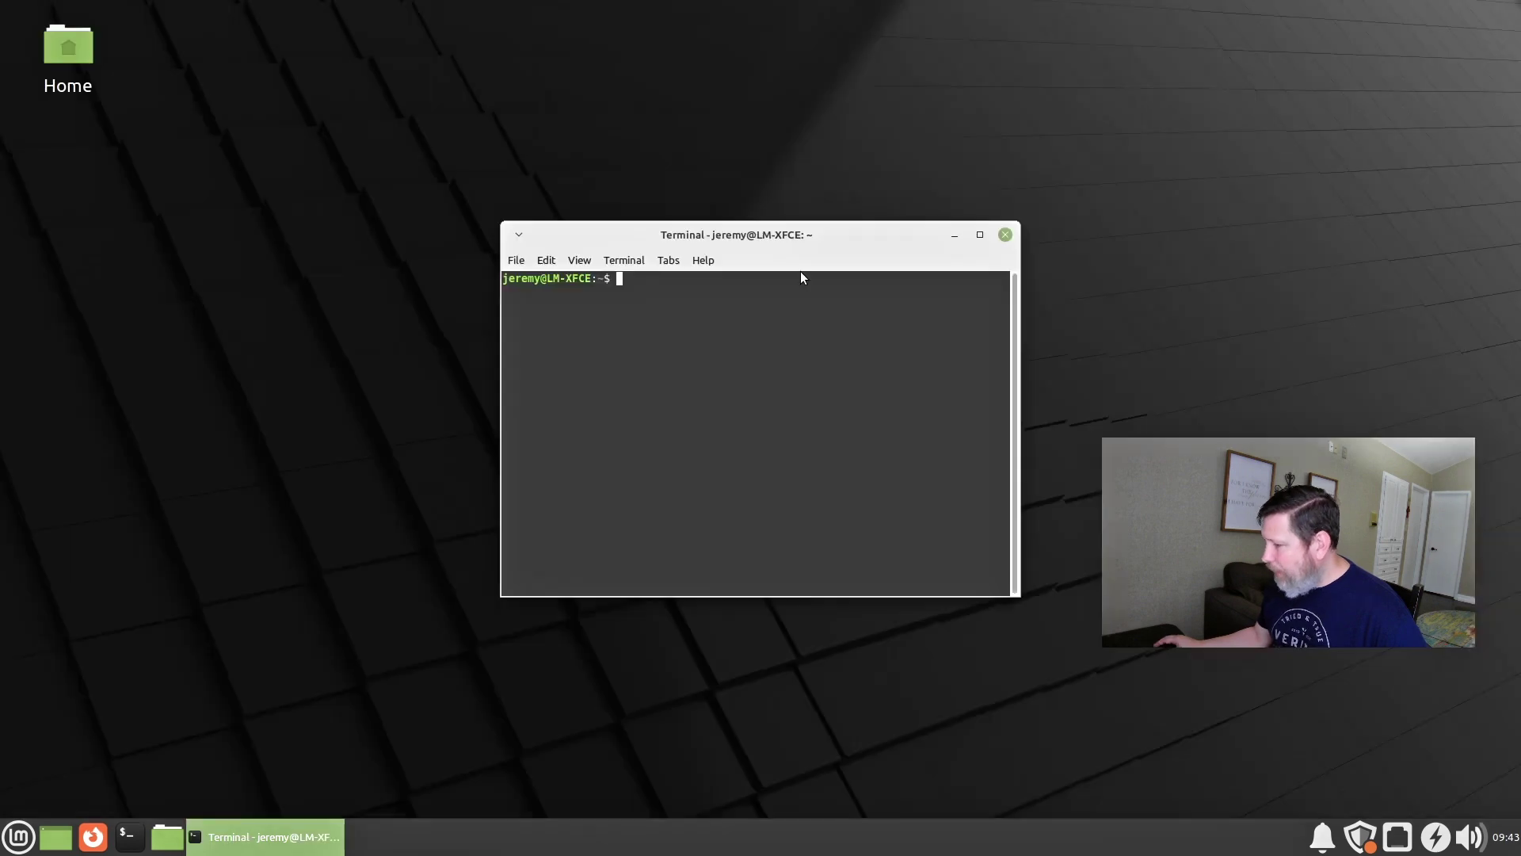
click(1007, 234)
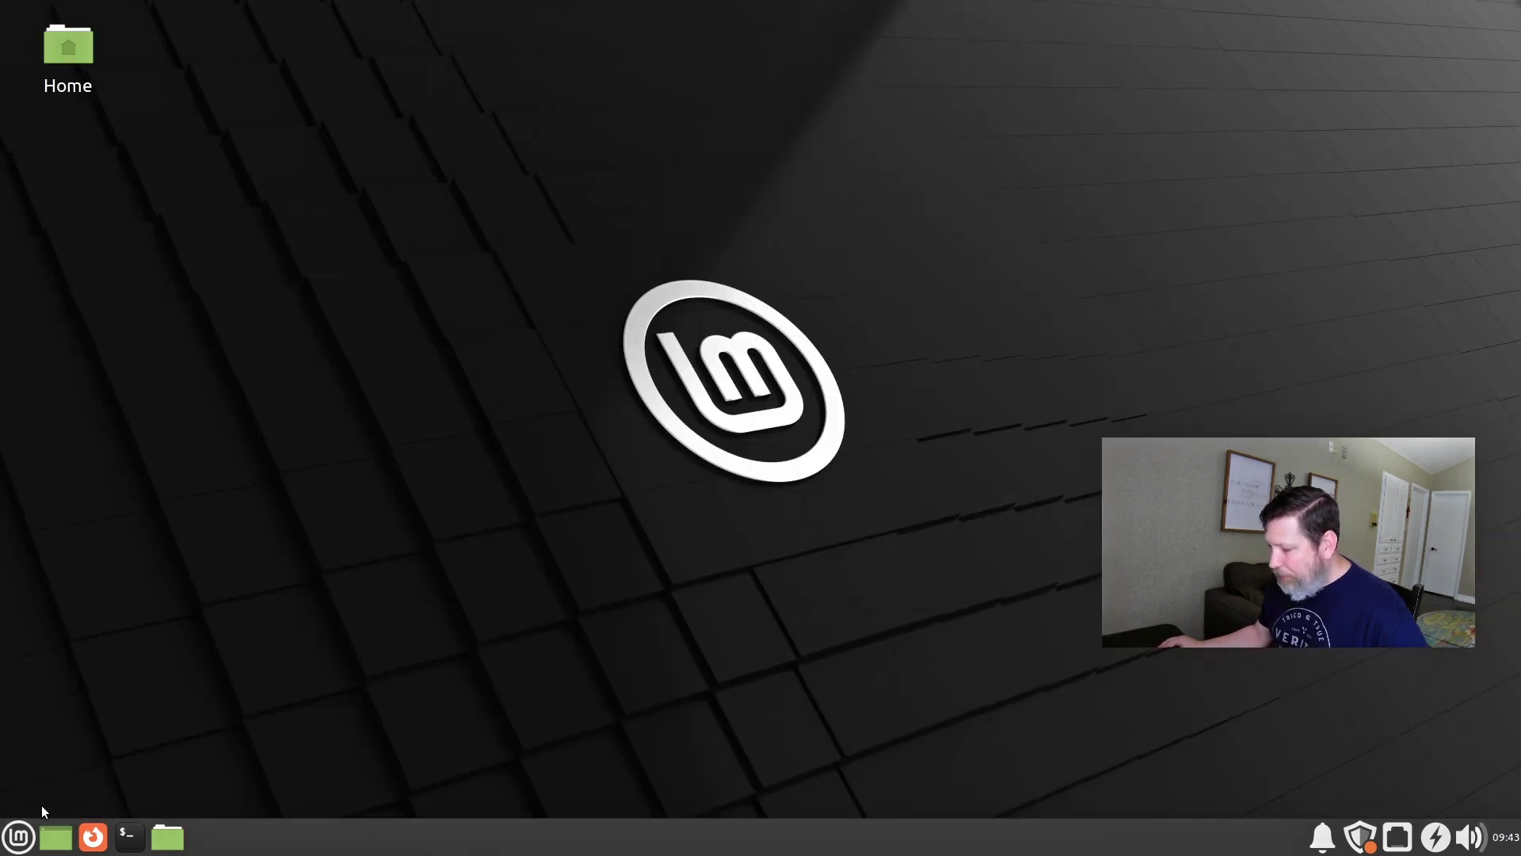
click(19, 836)
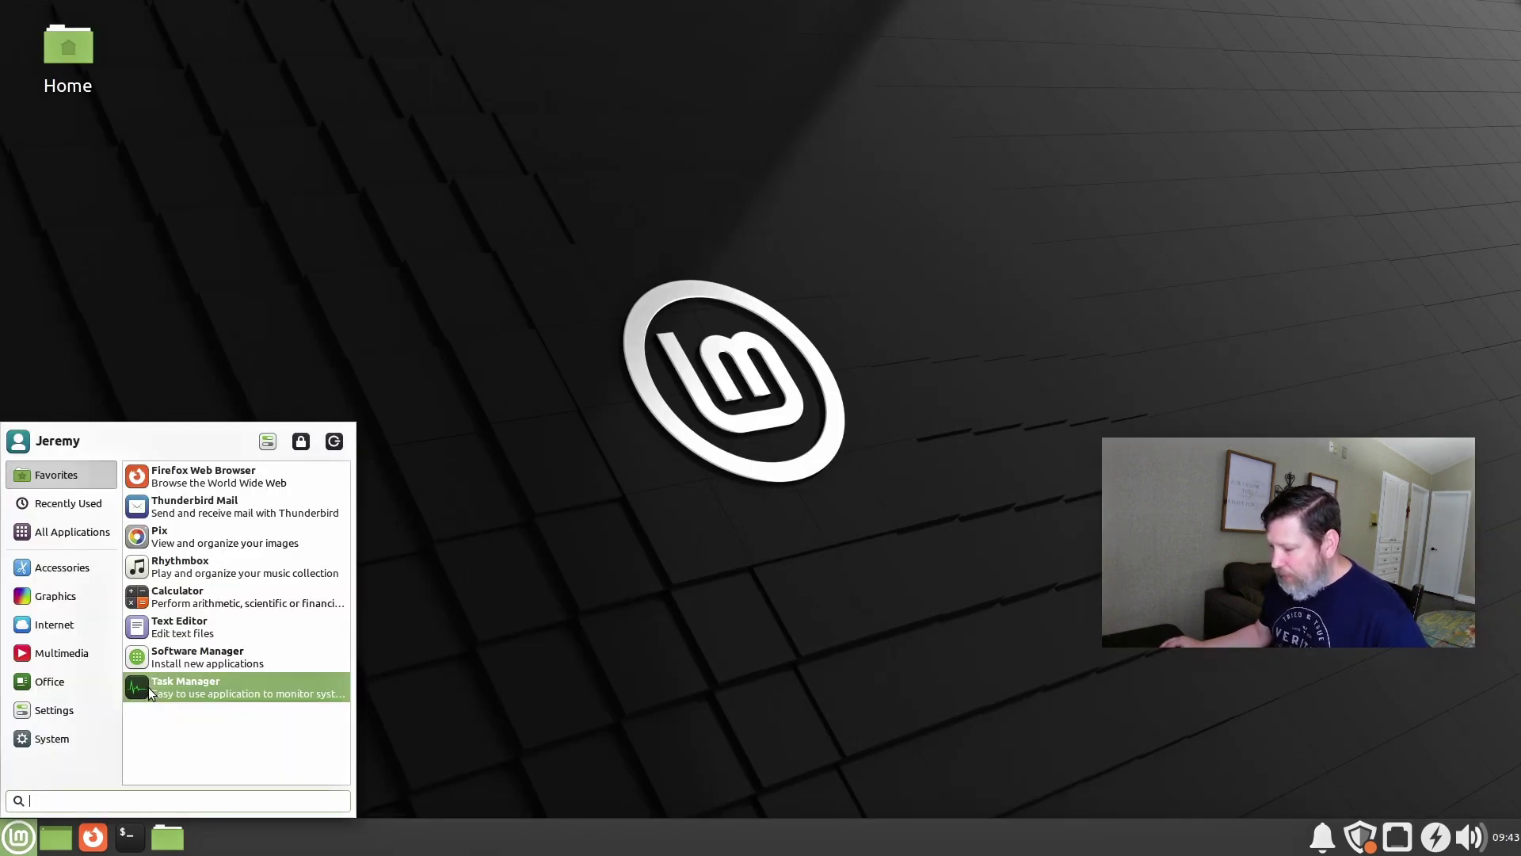
Open Appearance from the menu's Settings category
mouse_move(64, 654)
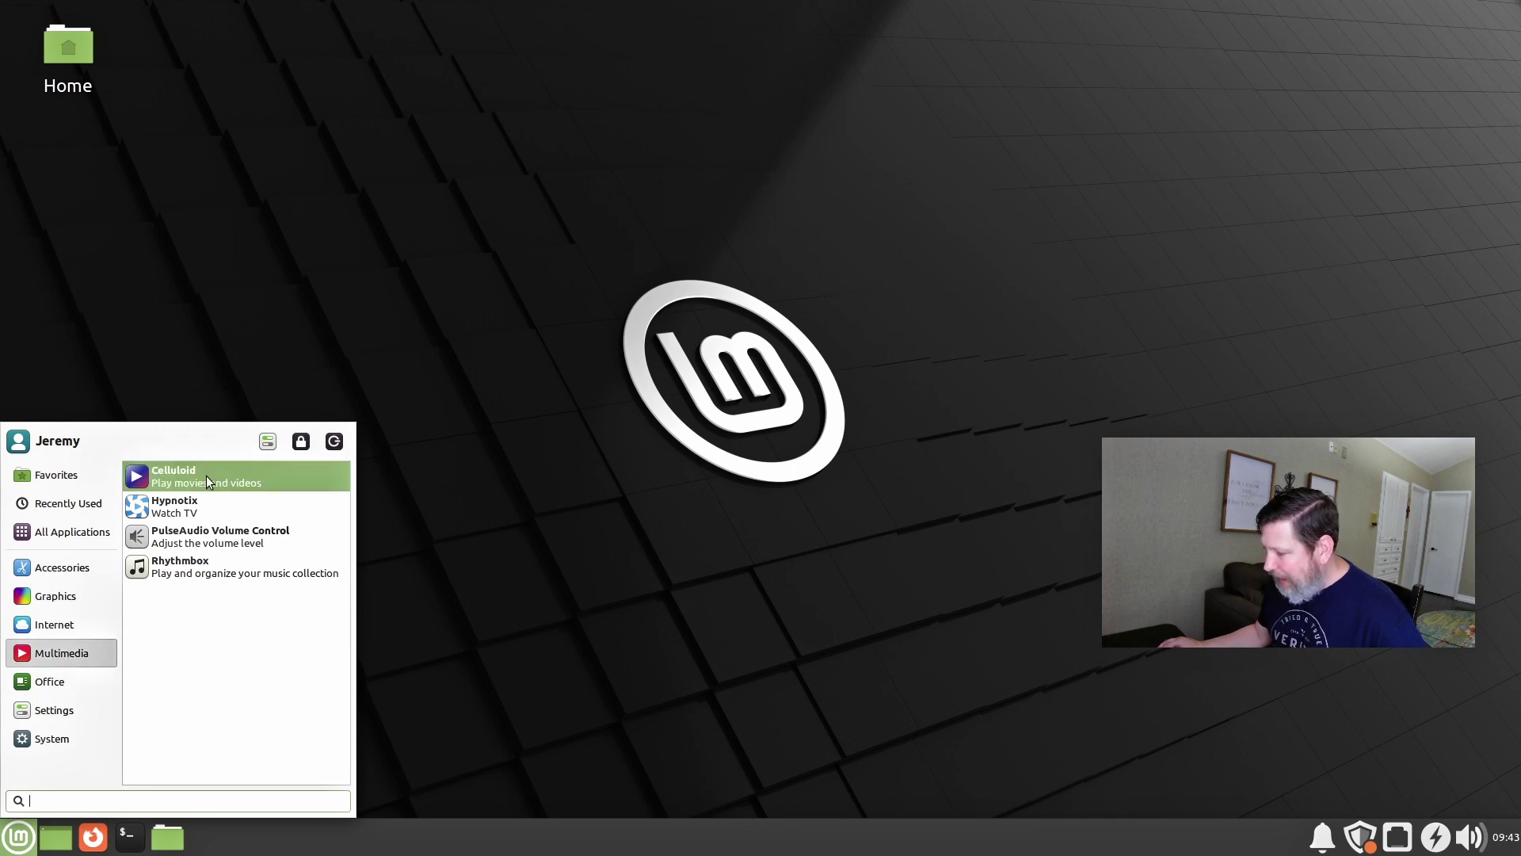
mouse_move(53, 569)
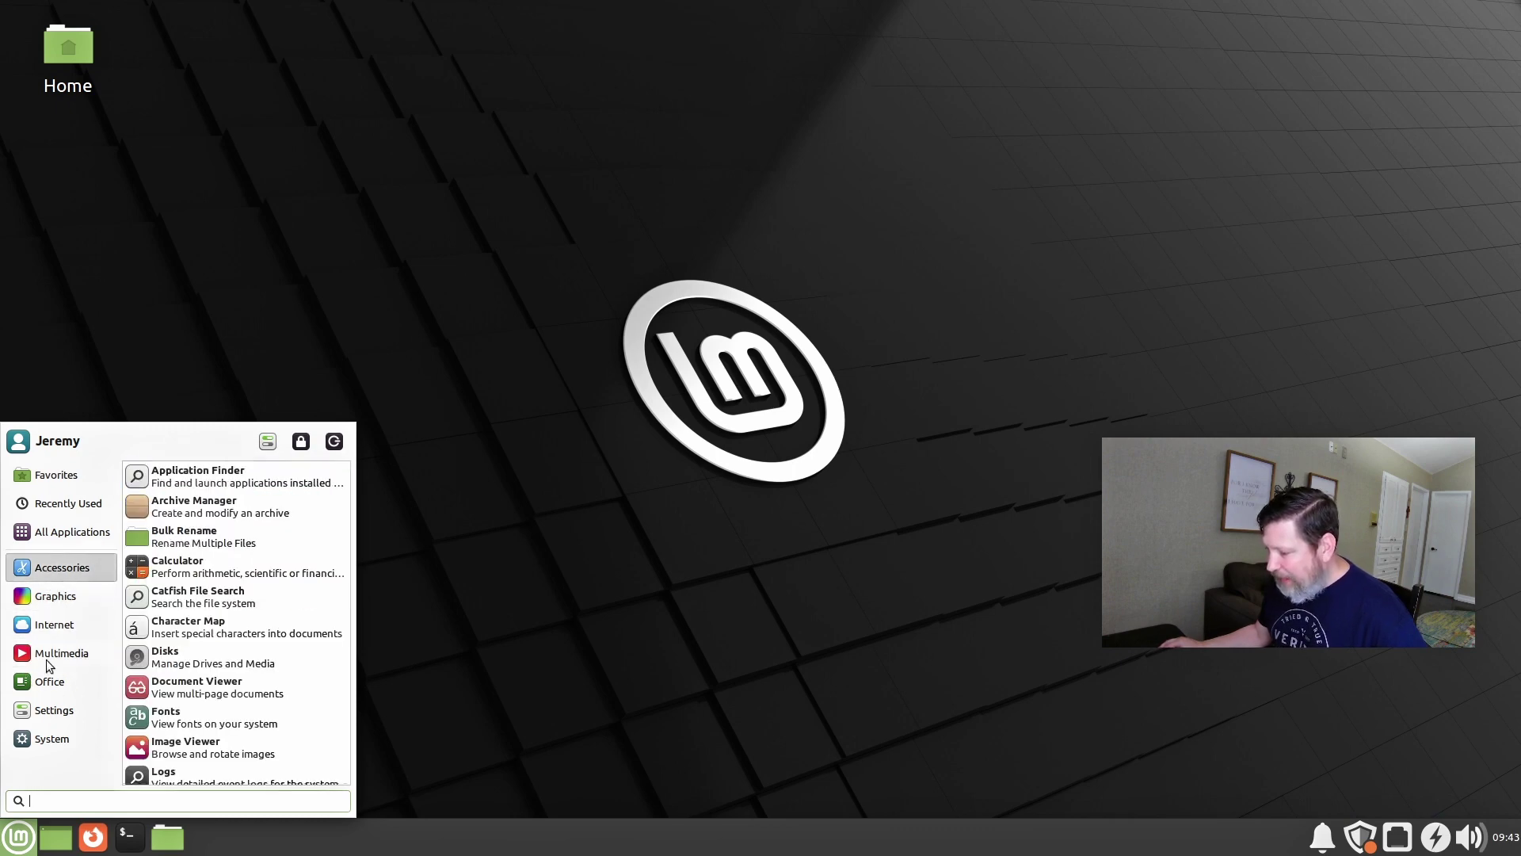
mouse_move(53, 710)
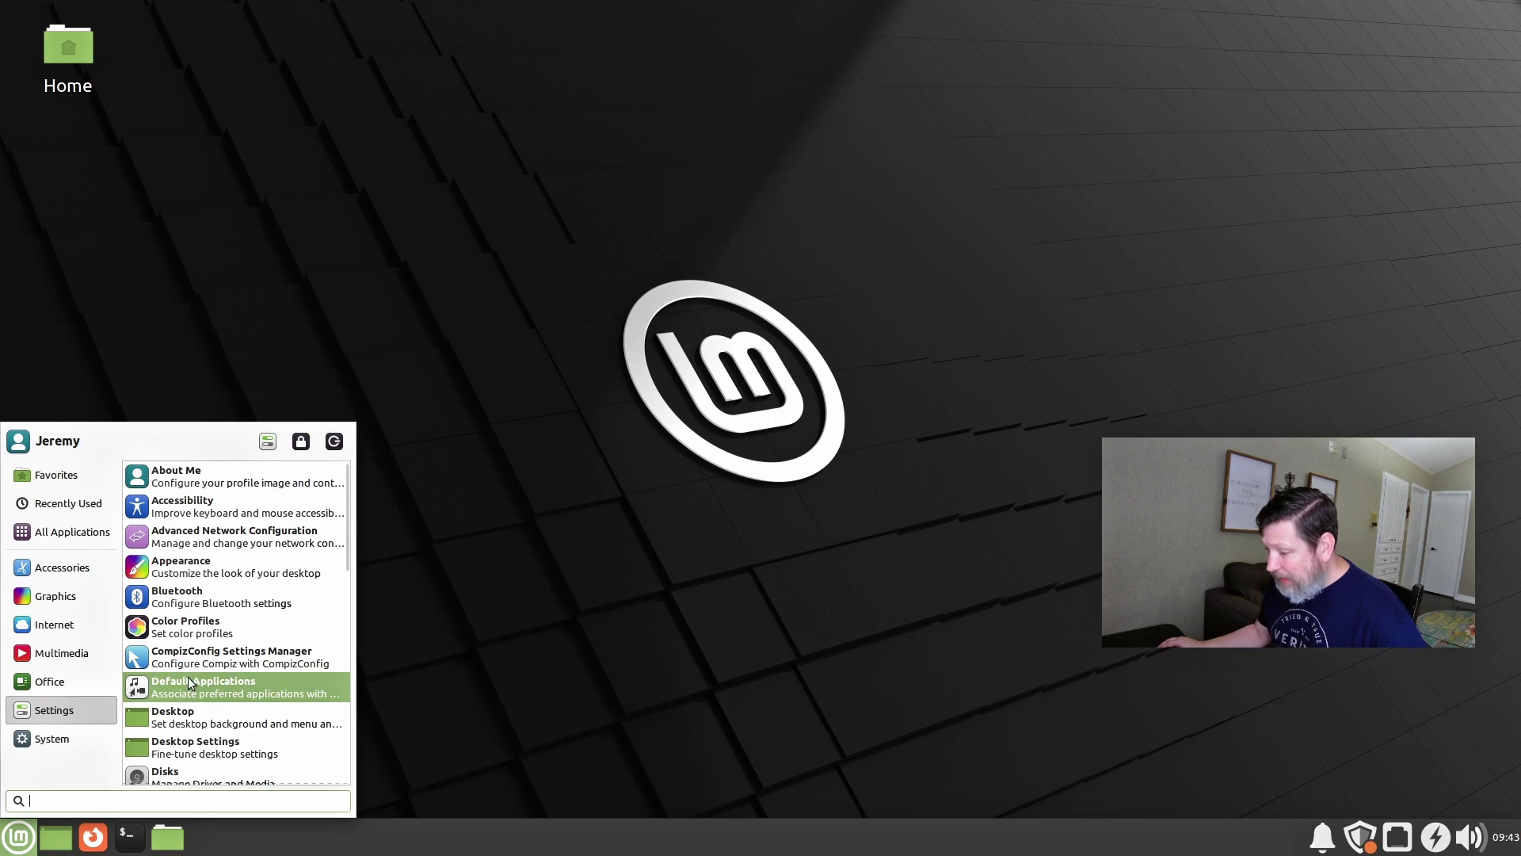
click(193, 563)
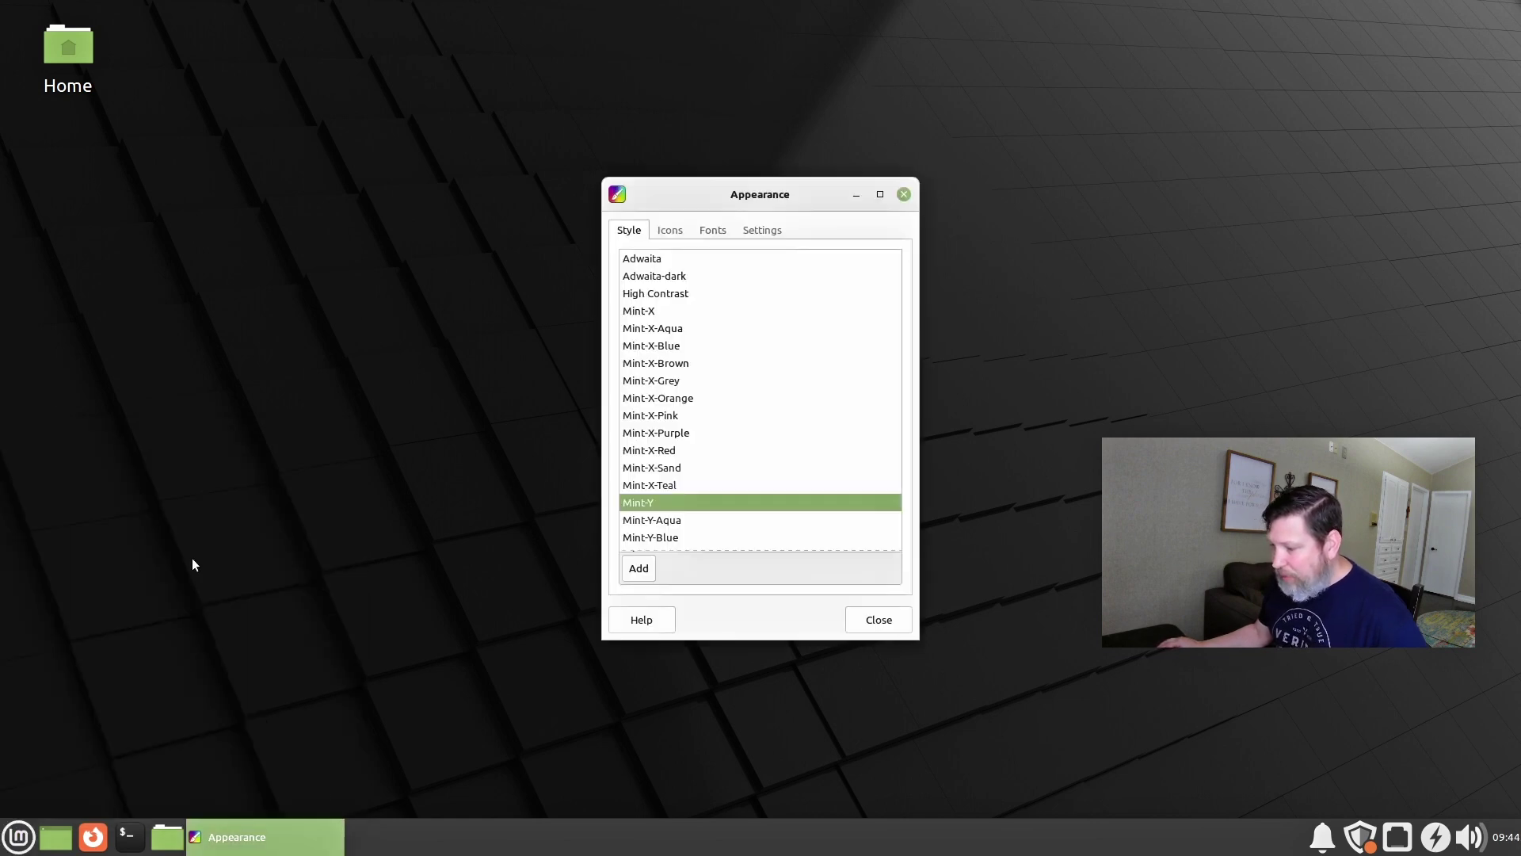
scroll(714, 396, down, 5)
Apply Mint-Y Orange, Pink, Purple, Red, Sand and Teal styles in turn, then open Settings Manager
click(669, 456)
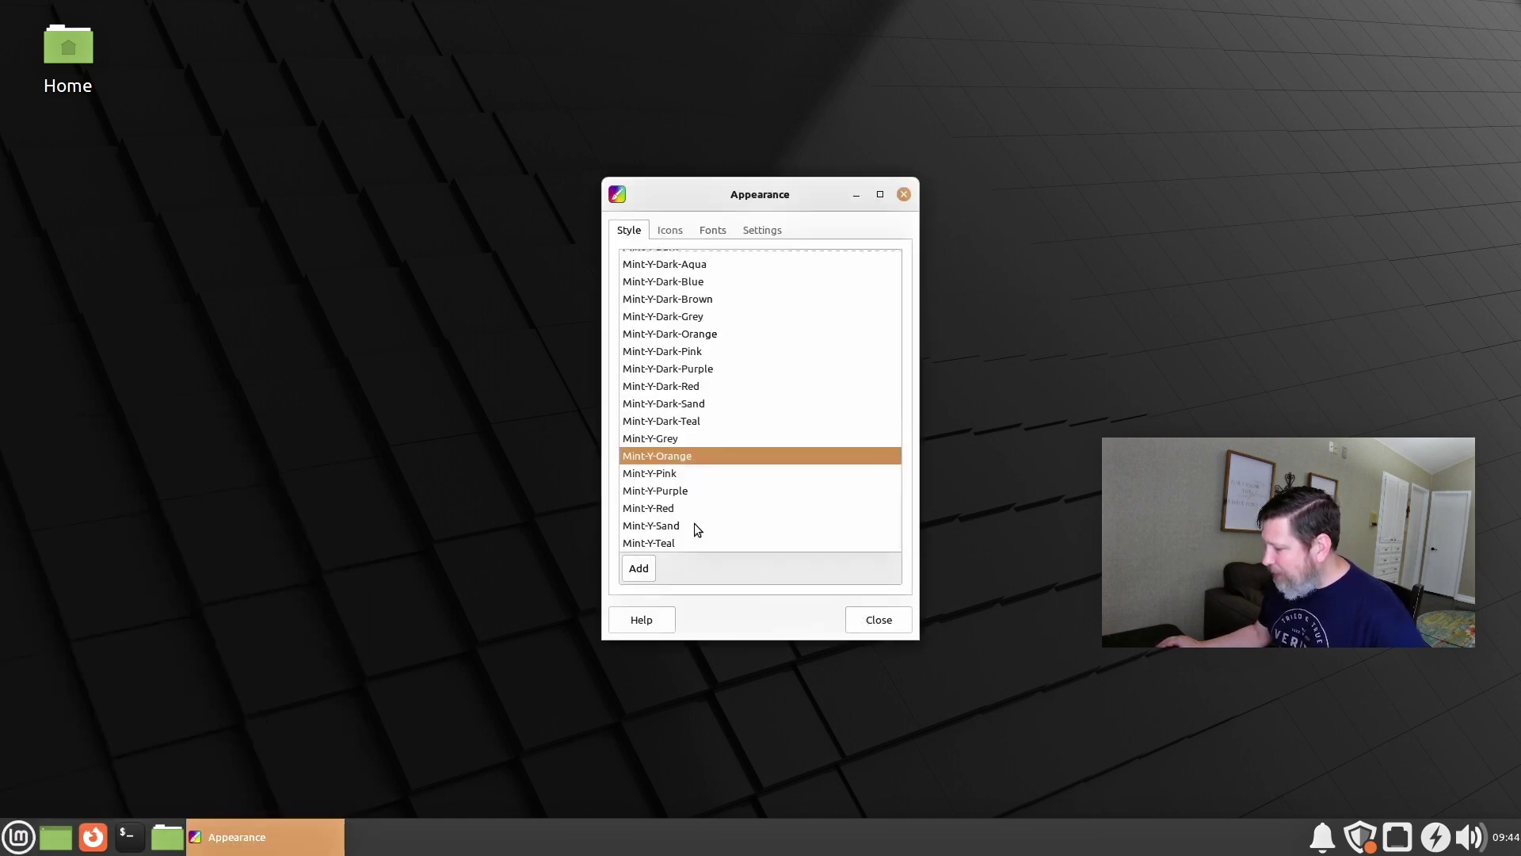
click(656, 474)
click(663, 492)
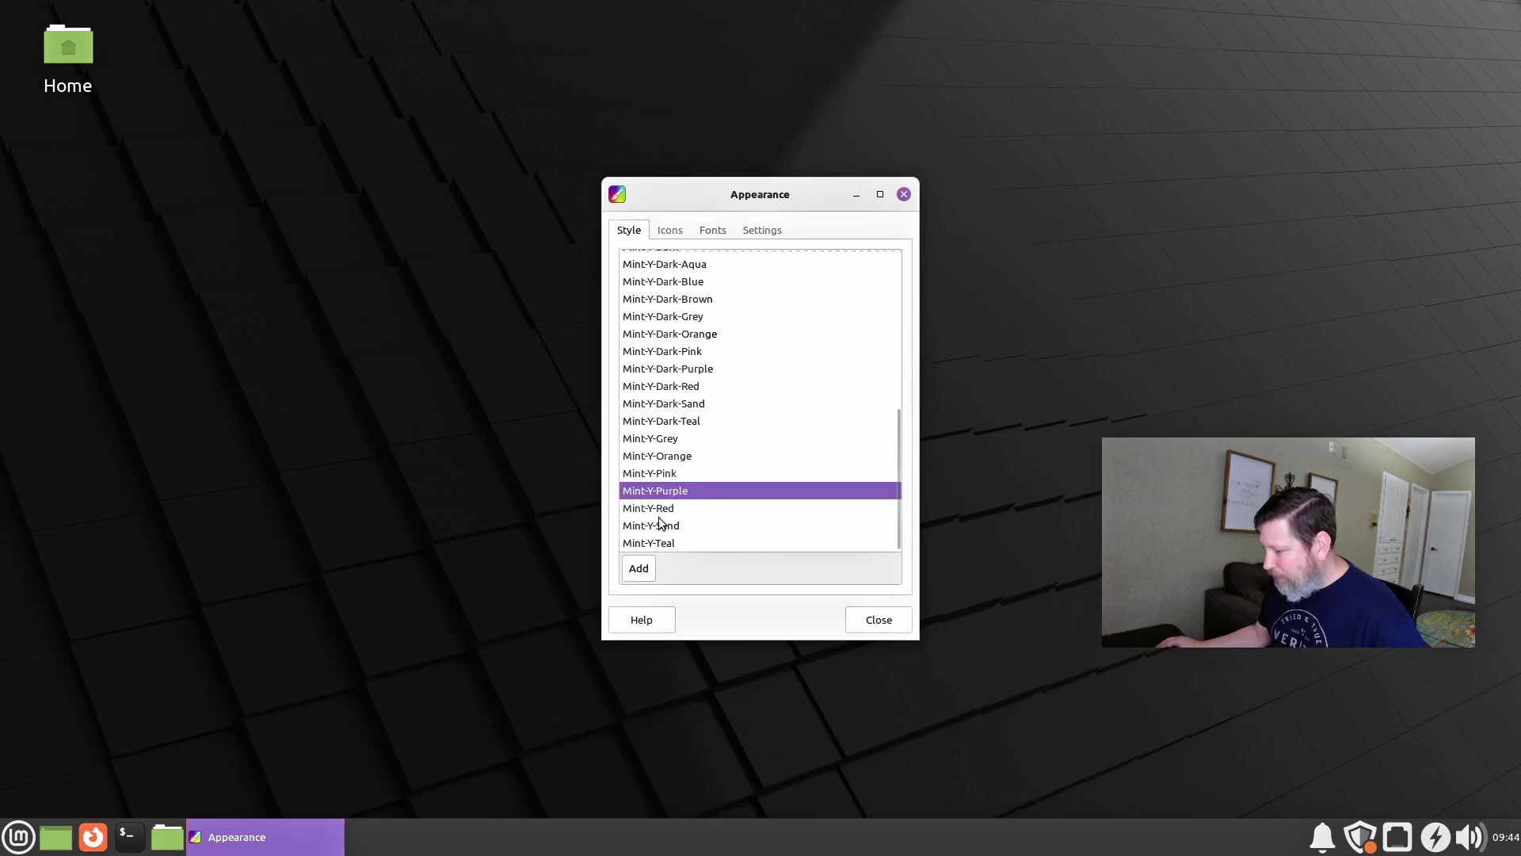
click(663, 509)
click(657, 527)
click(659, 544)
scroll(664, 339, up, 3)
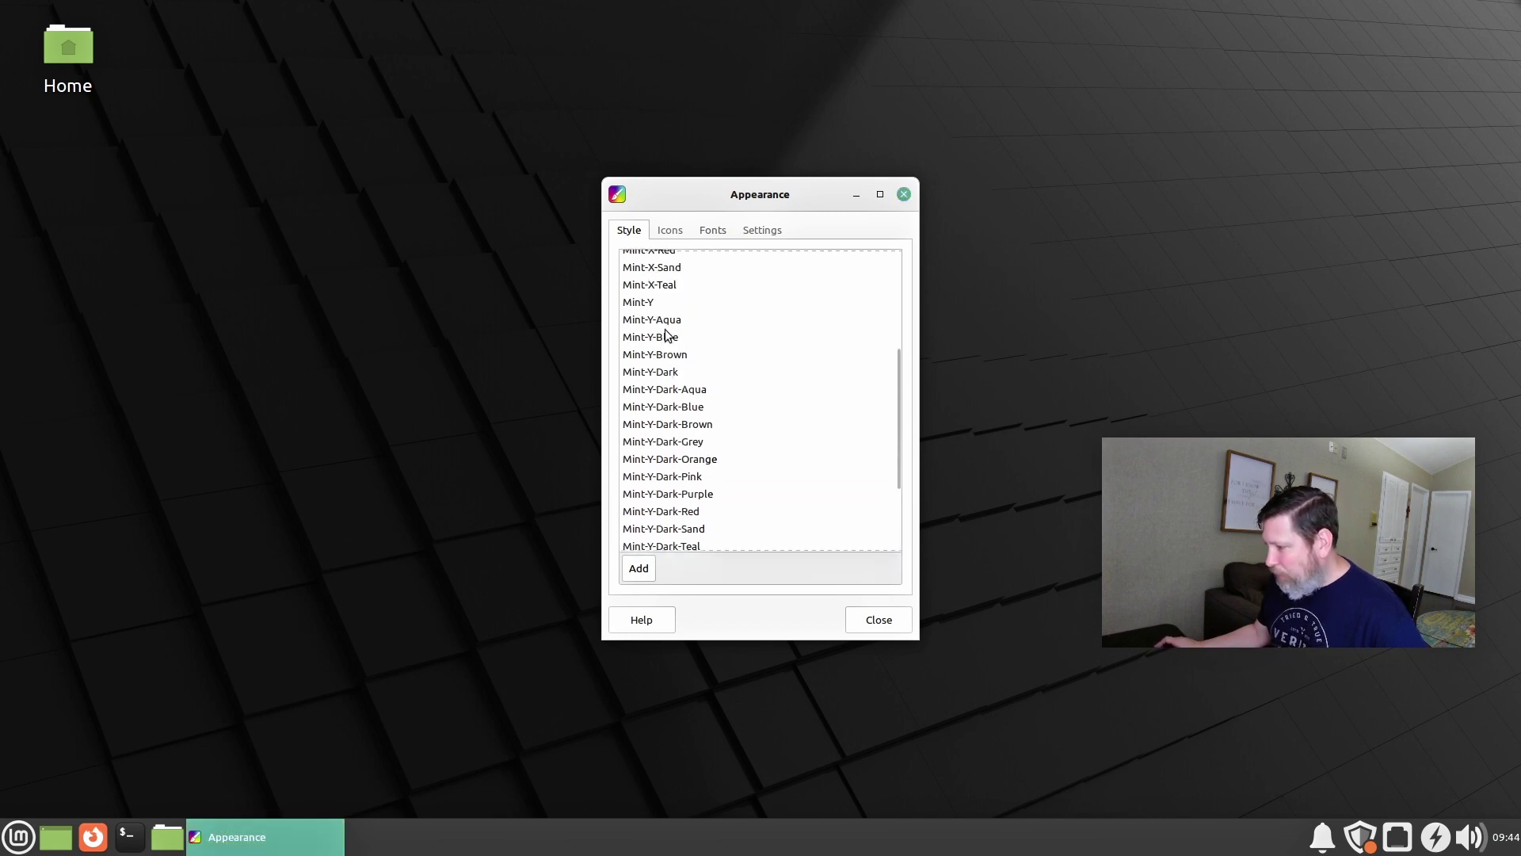
scroll(653, 325, up, 10)
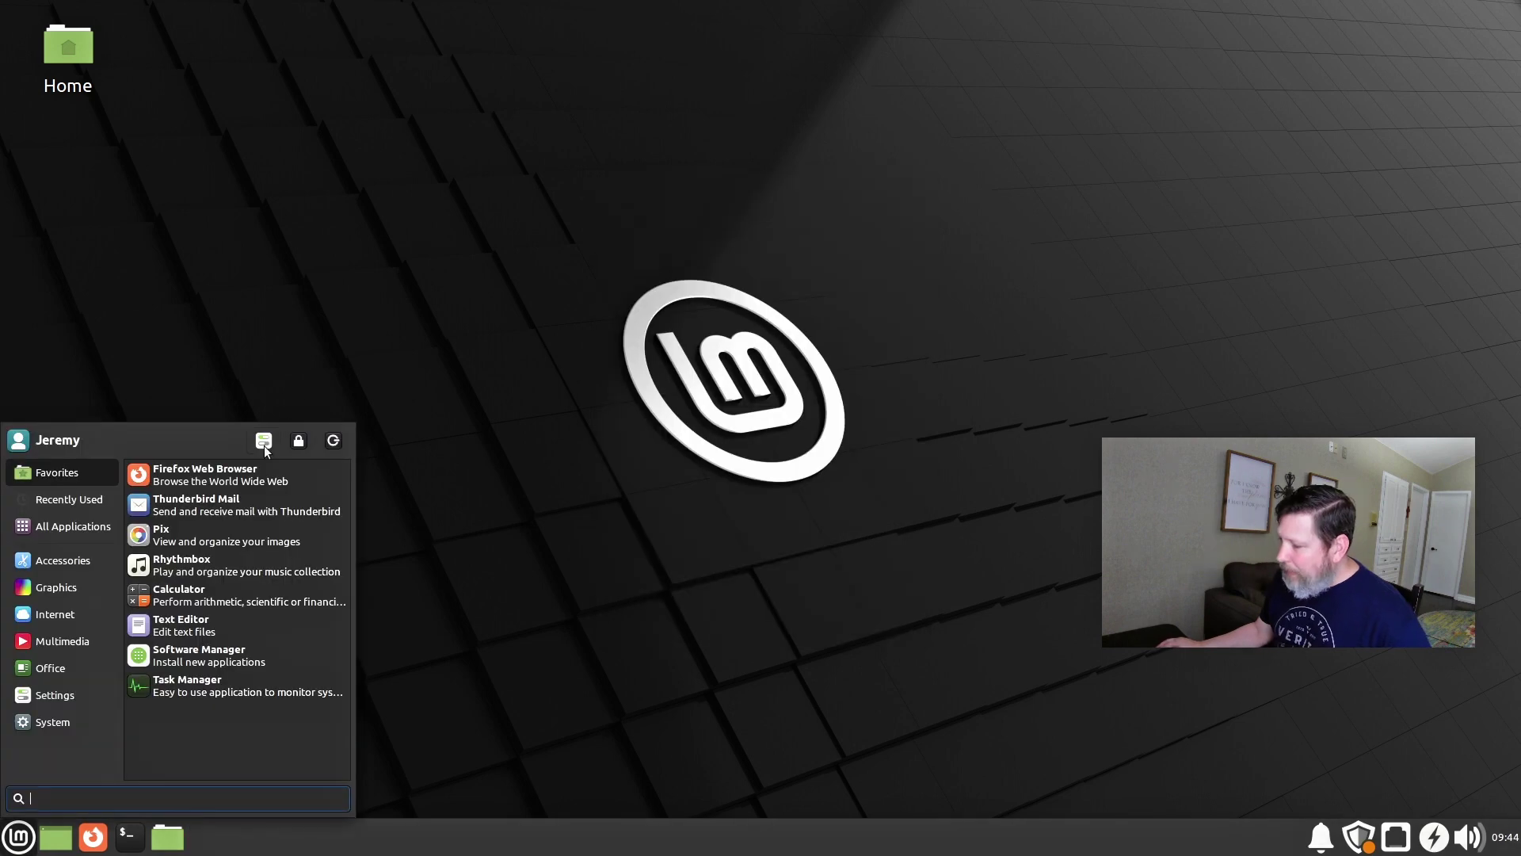
click(264, 445)
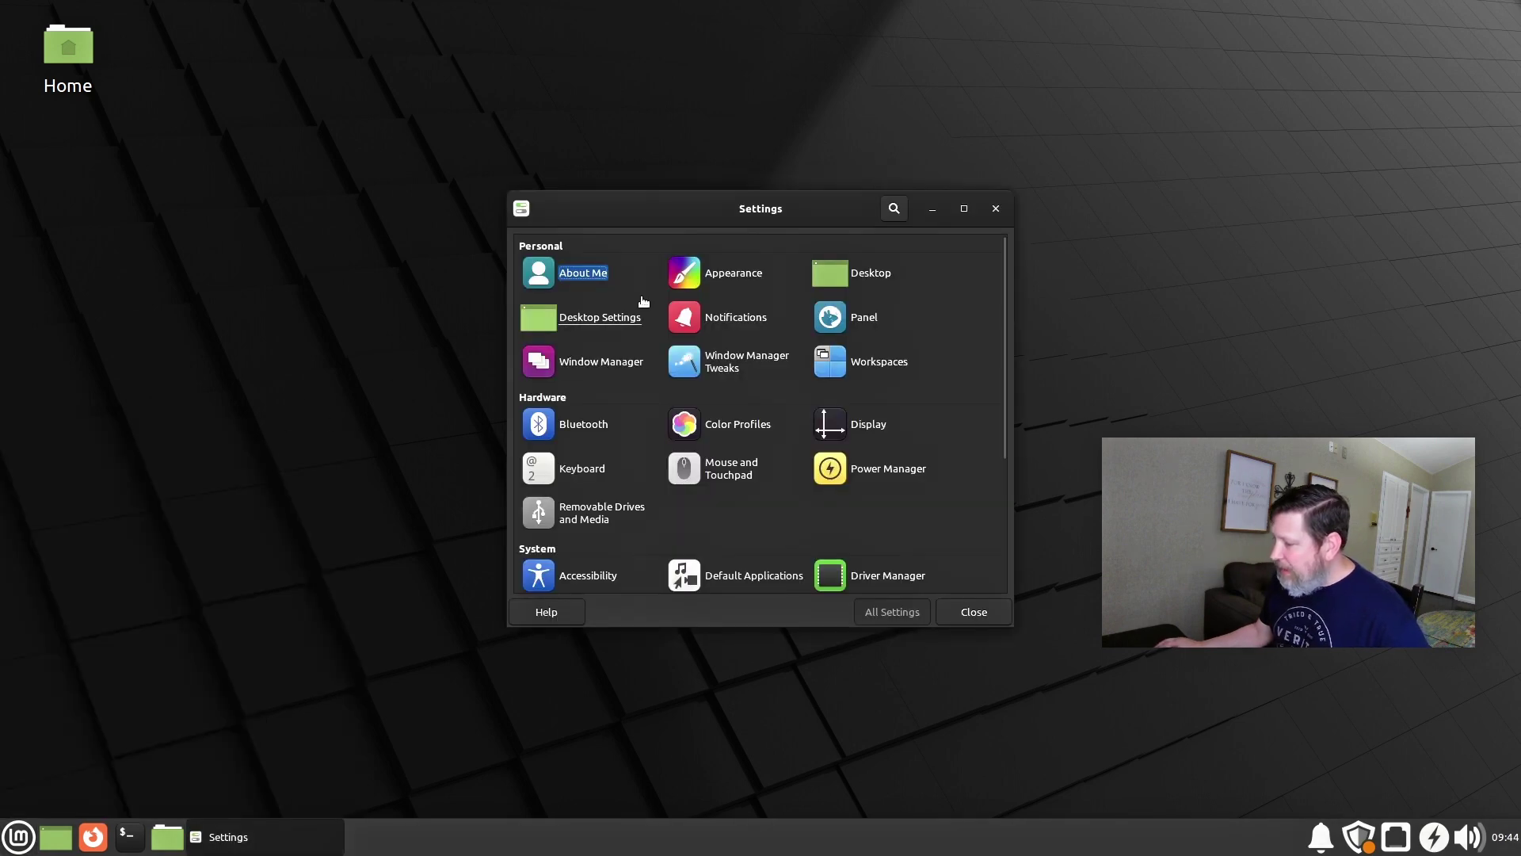
Close Settings Manager, open Display settings via a 'displ' menu search, then close it with Alt+F4
drag(696, 209, 637, 196)
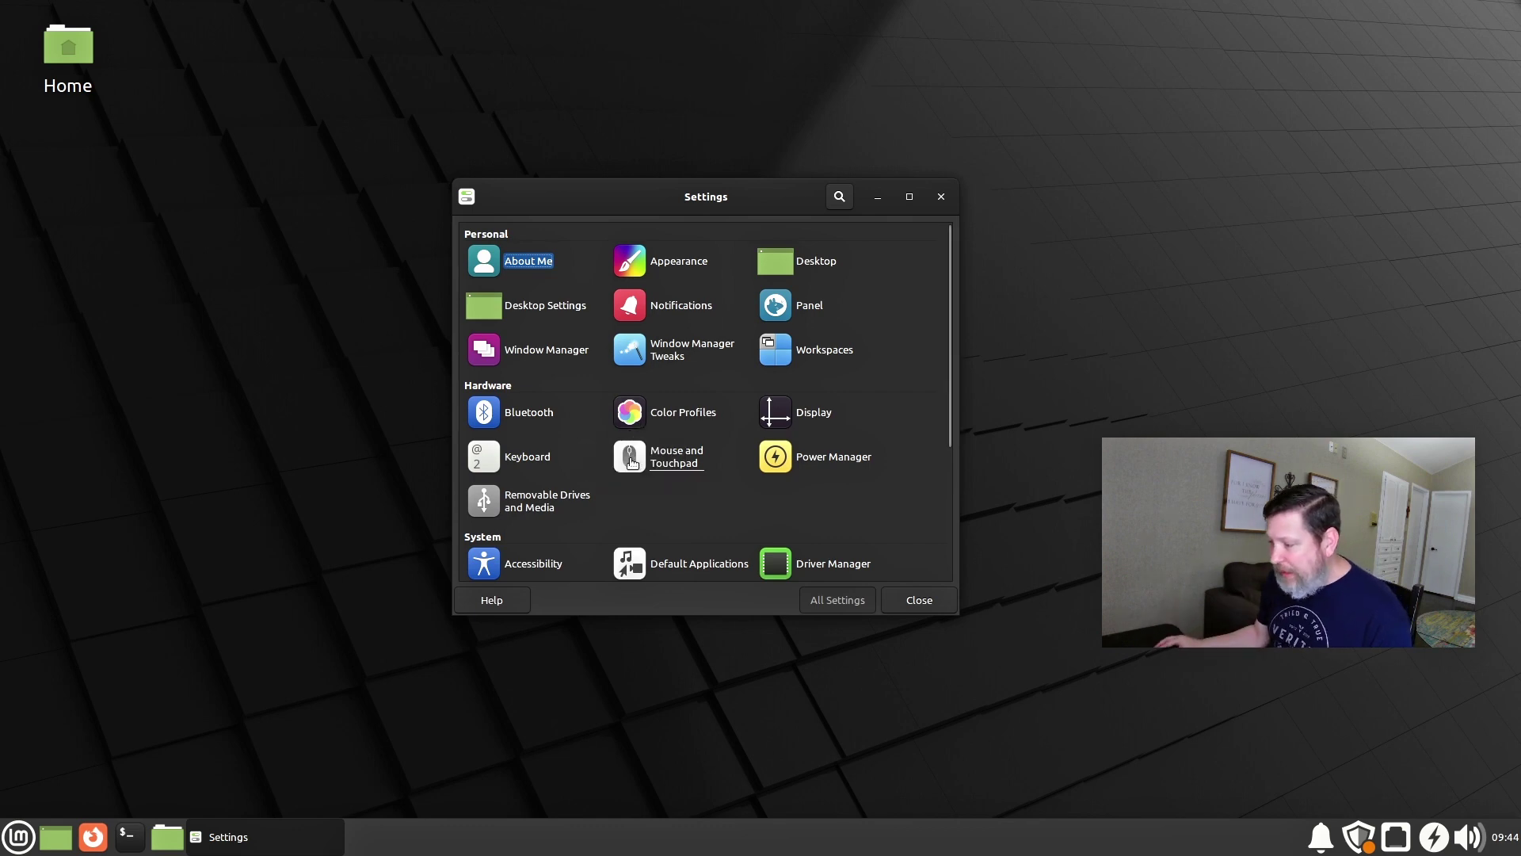
click(941, 197)
click(7, 838)
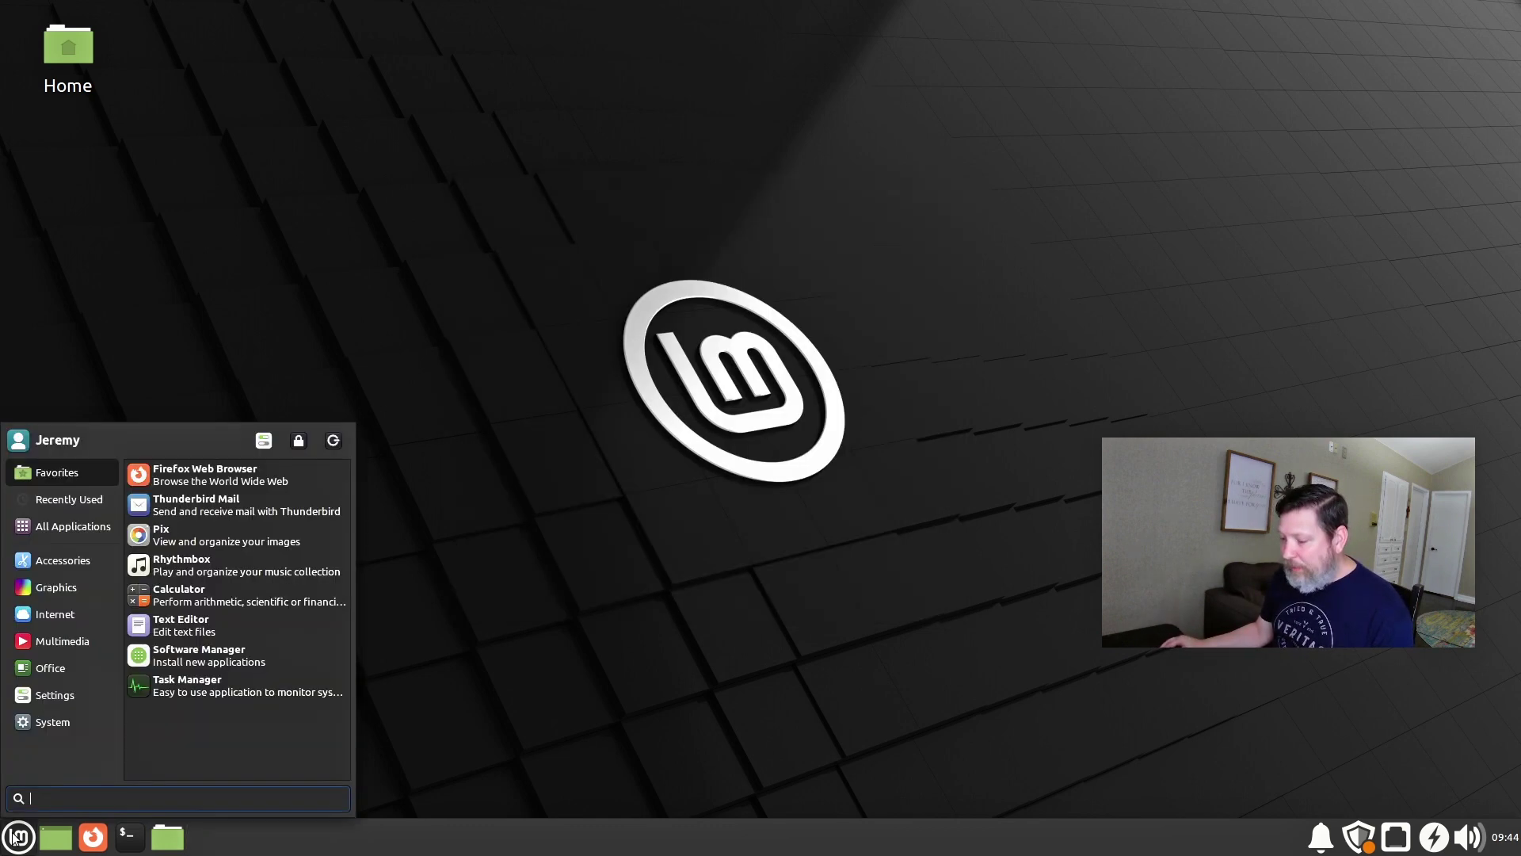
text(display)
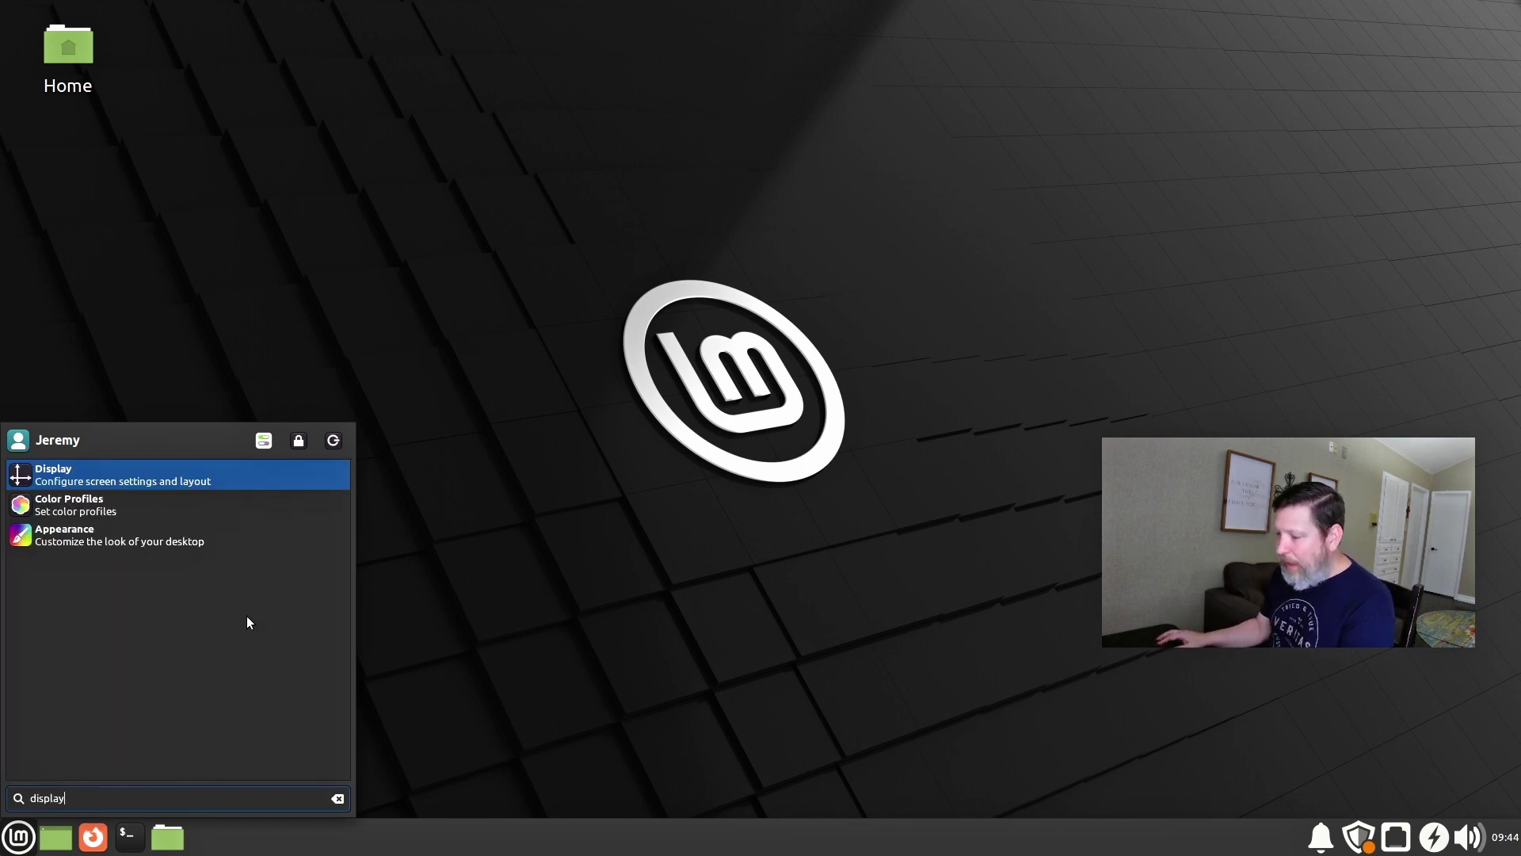
click(188, 484)
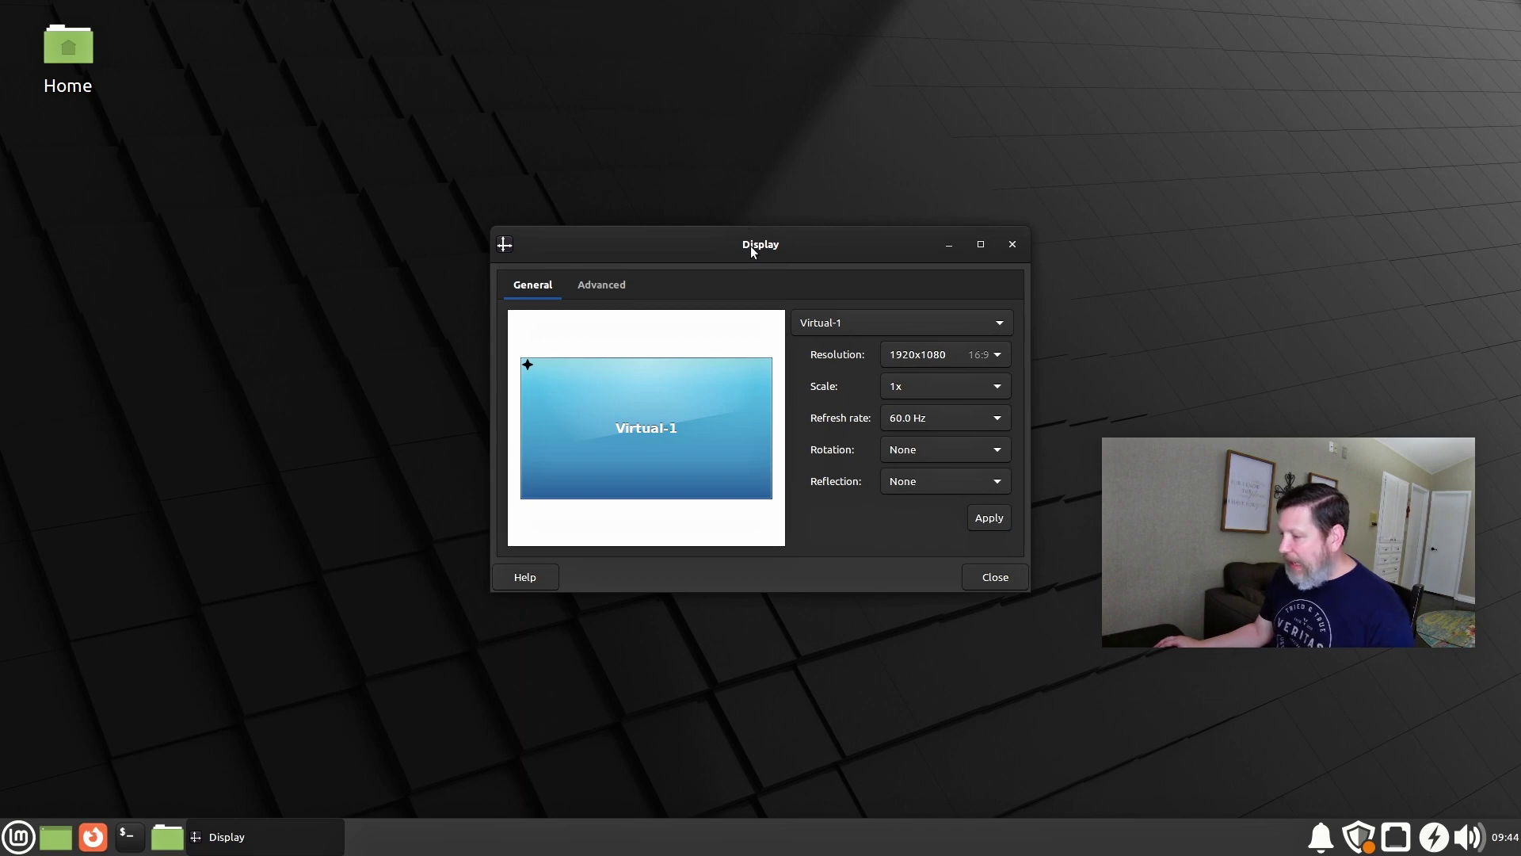
key(alt+F4)
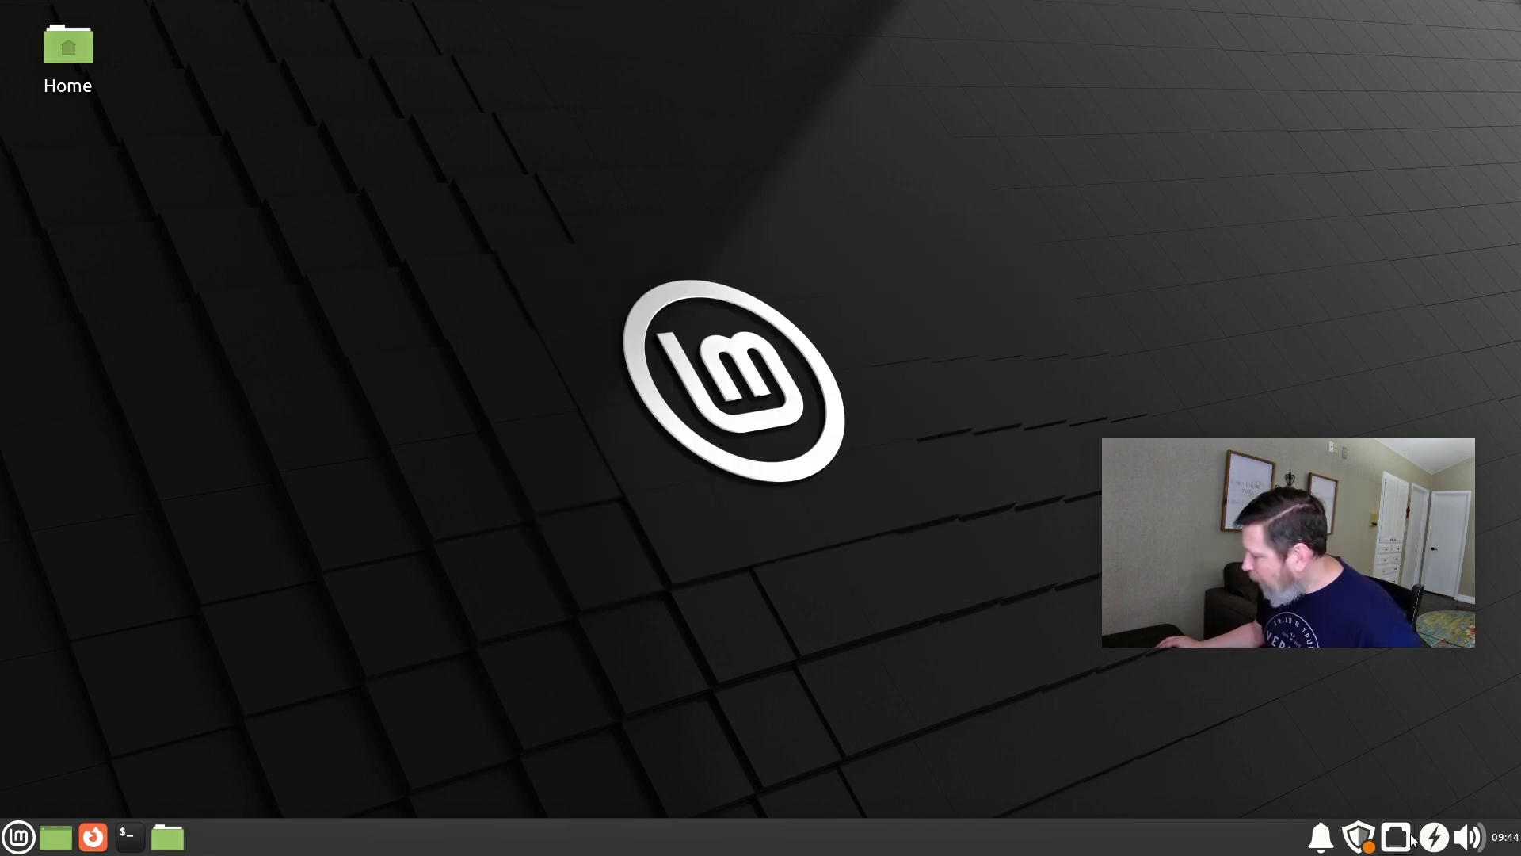
click(1471, 838)
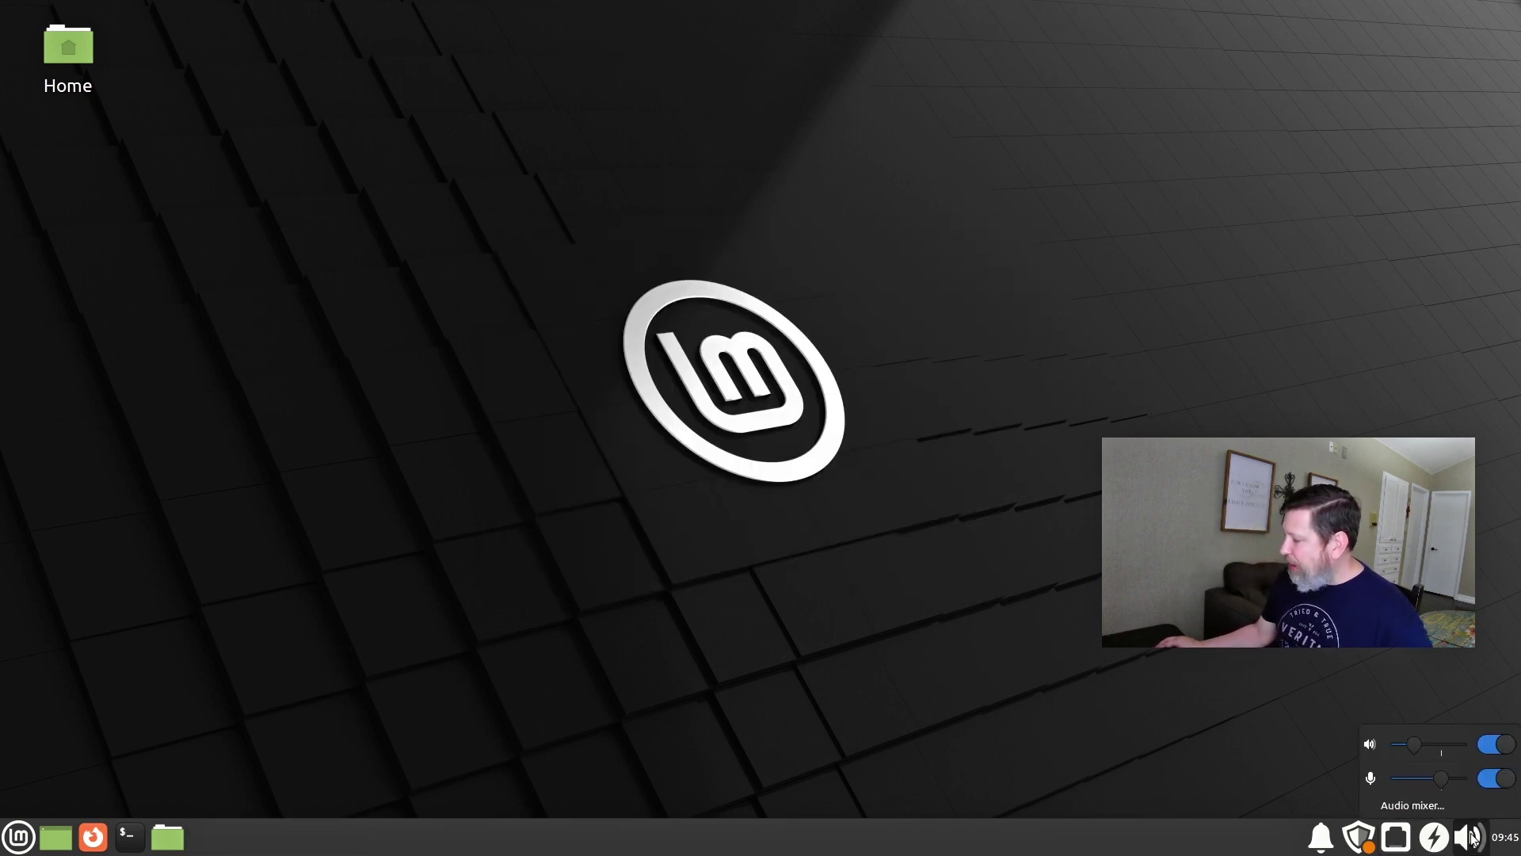
click(1470, 838)
click(1505, 839)
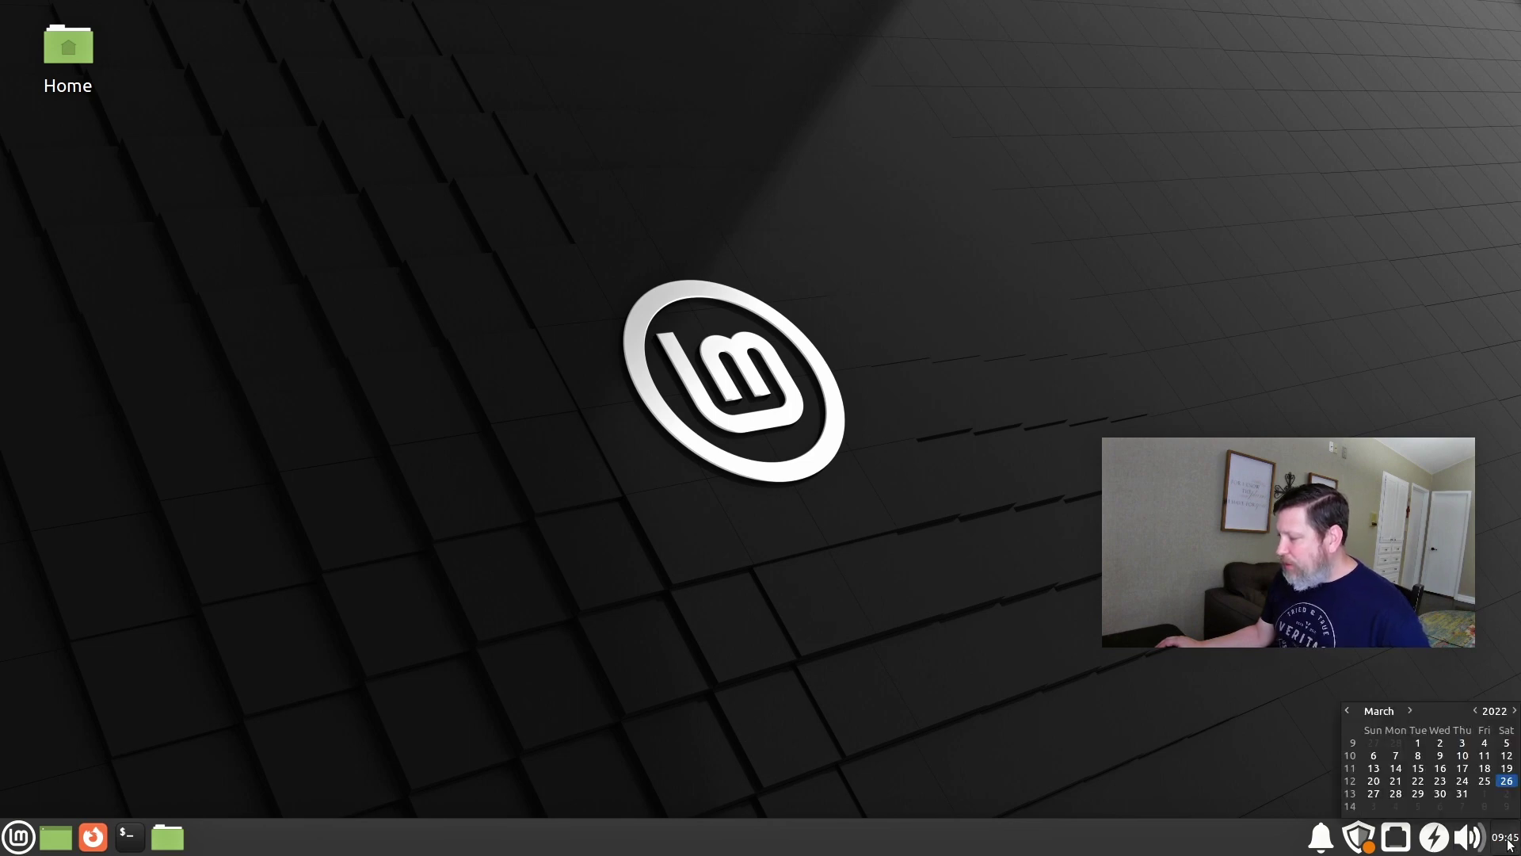
click(1506, 840)
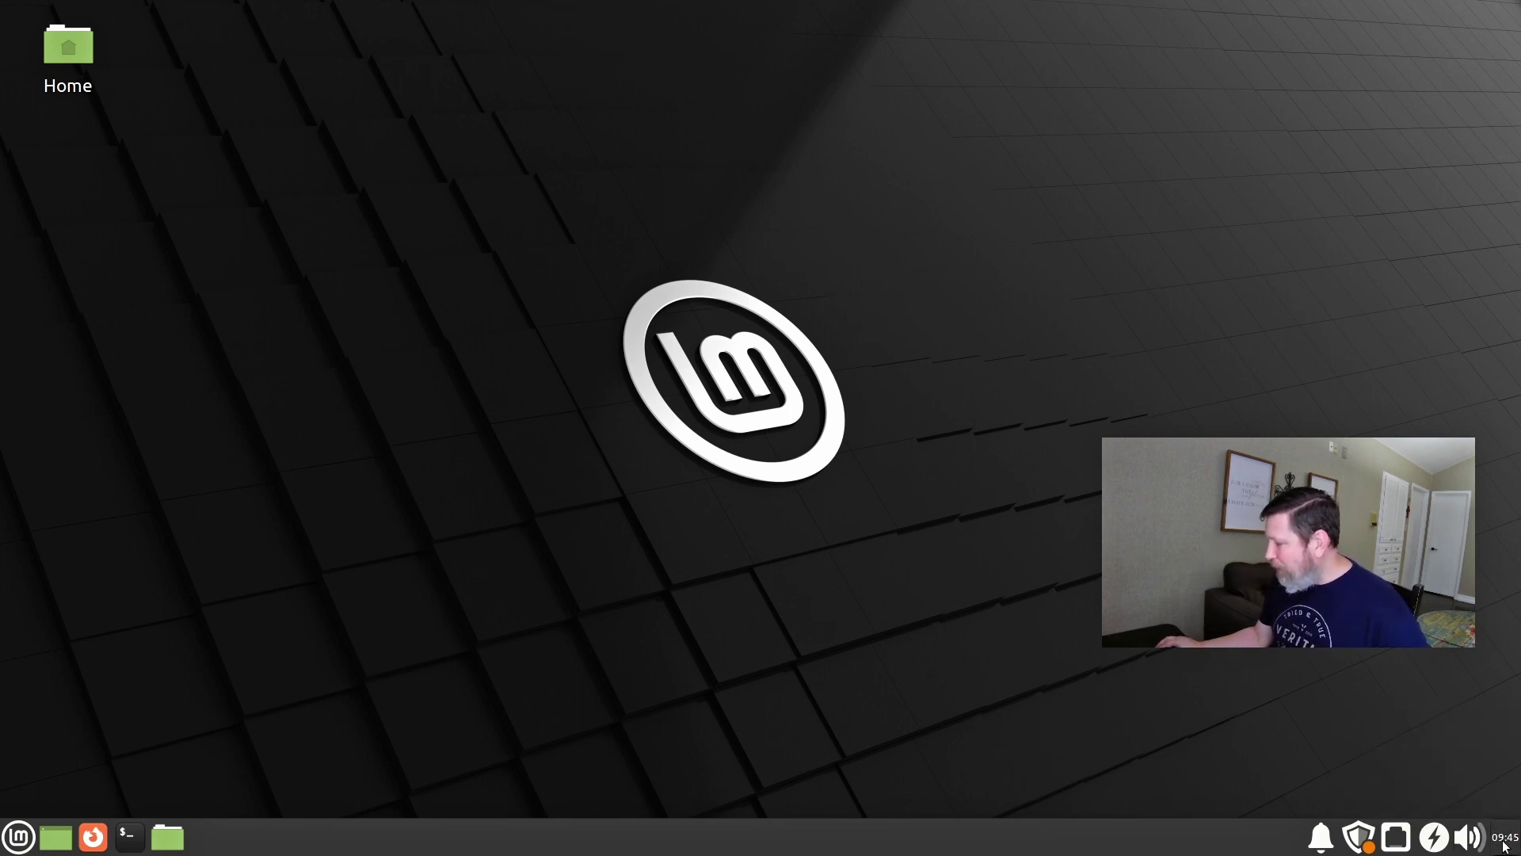
click(1460, 841)
click(1460, 839)
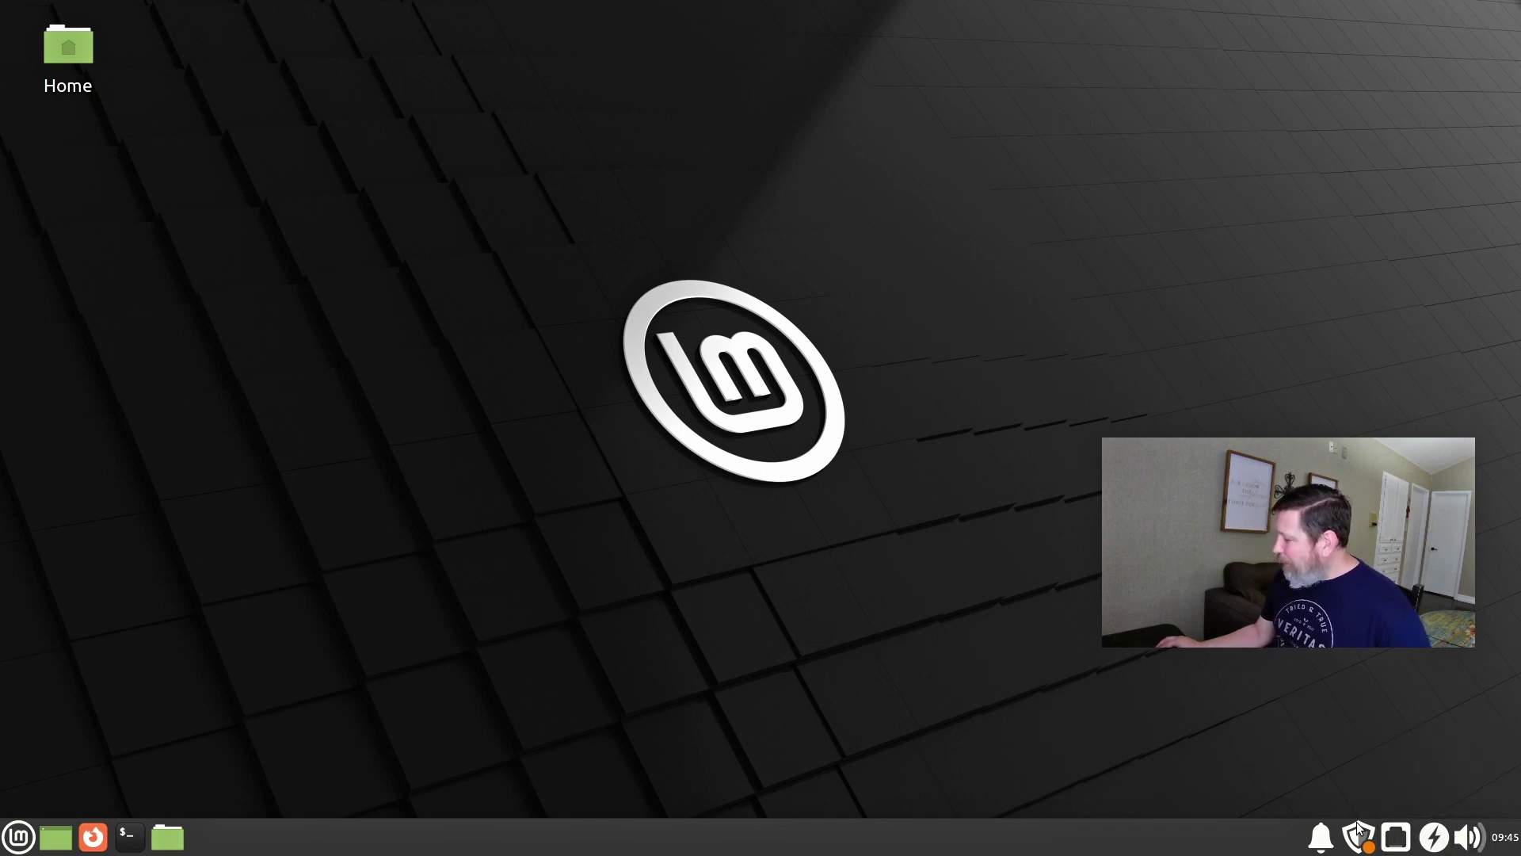
click(1357, 833)
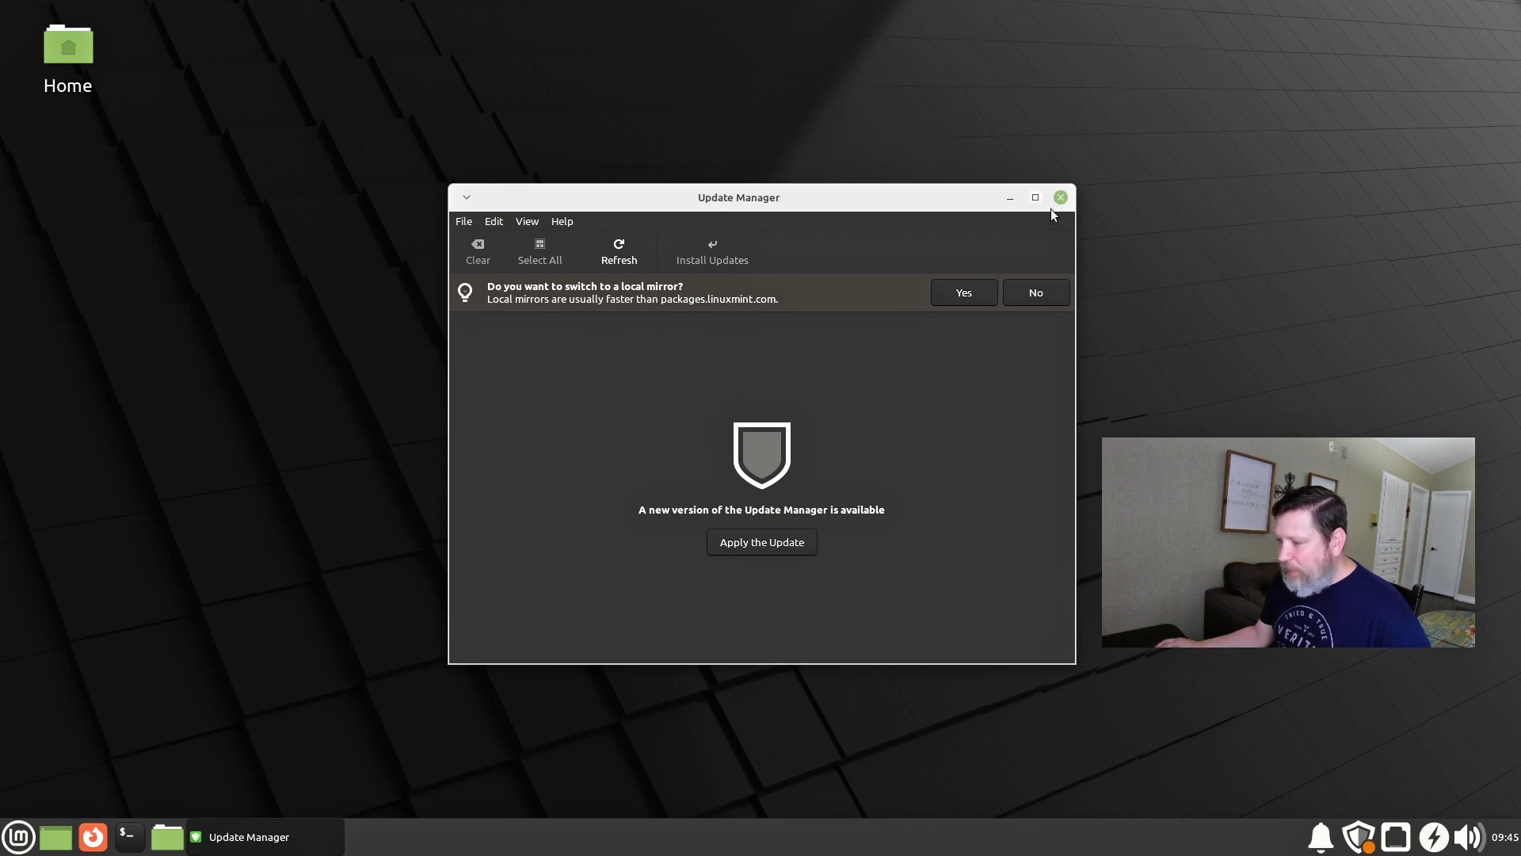
click(1061, 198)
click(1319, 840)
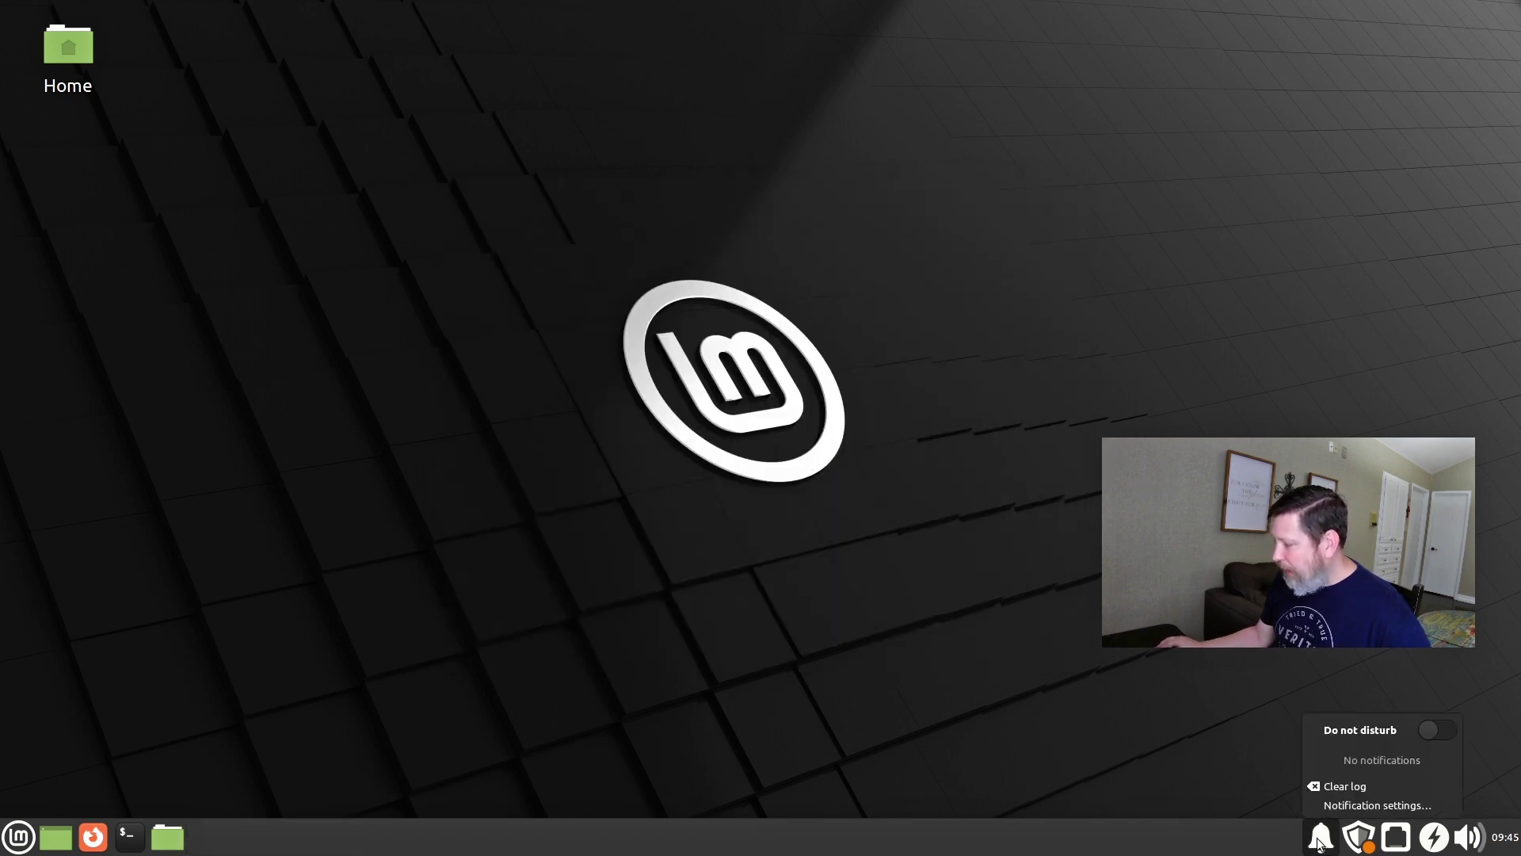
click(1320, 842)
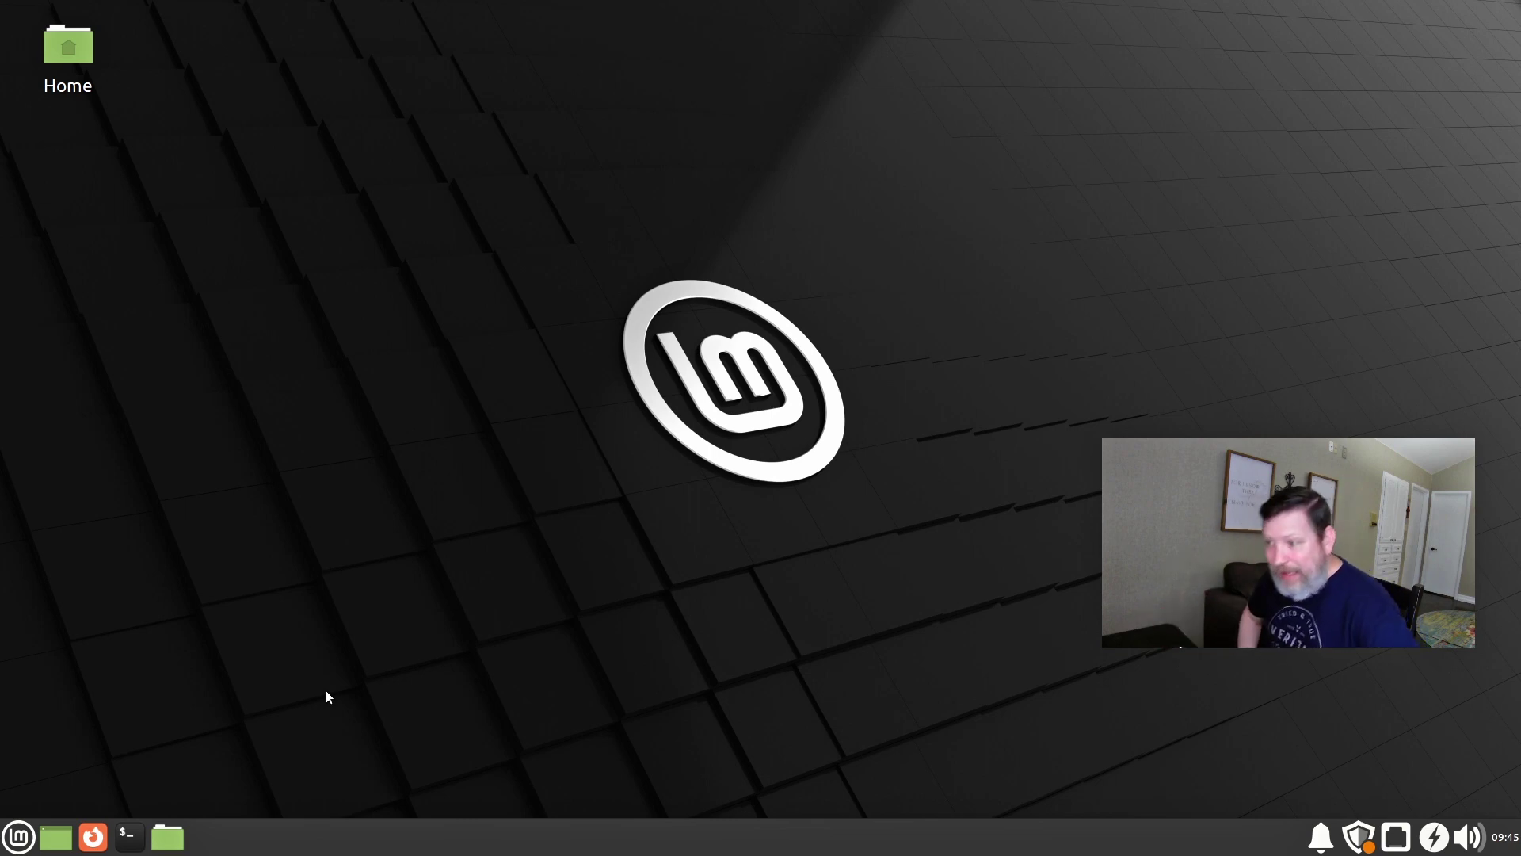
Make the pink-grass palm-tree backdrop the Linux Mint wallpaper in Desktop settings, then close them
right_click(688, 199)
click(770, 418)
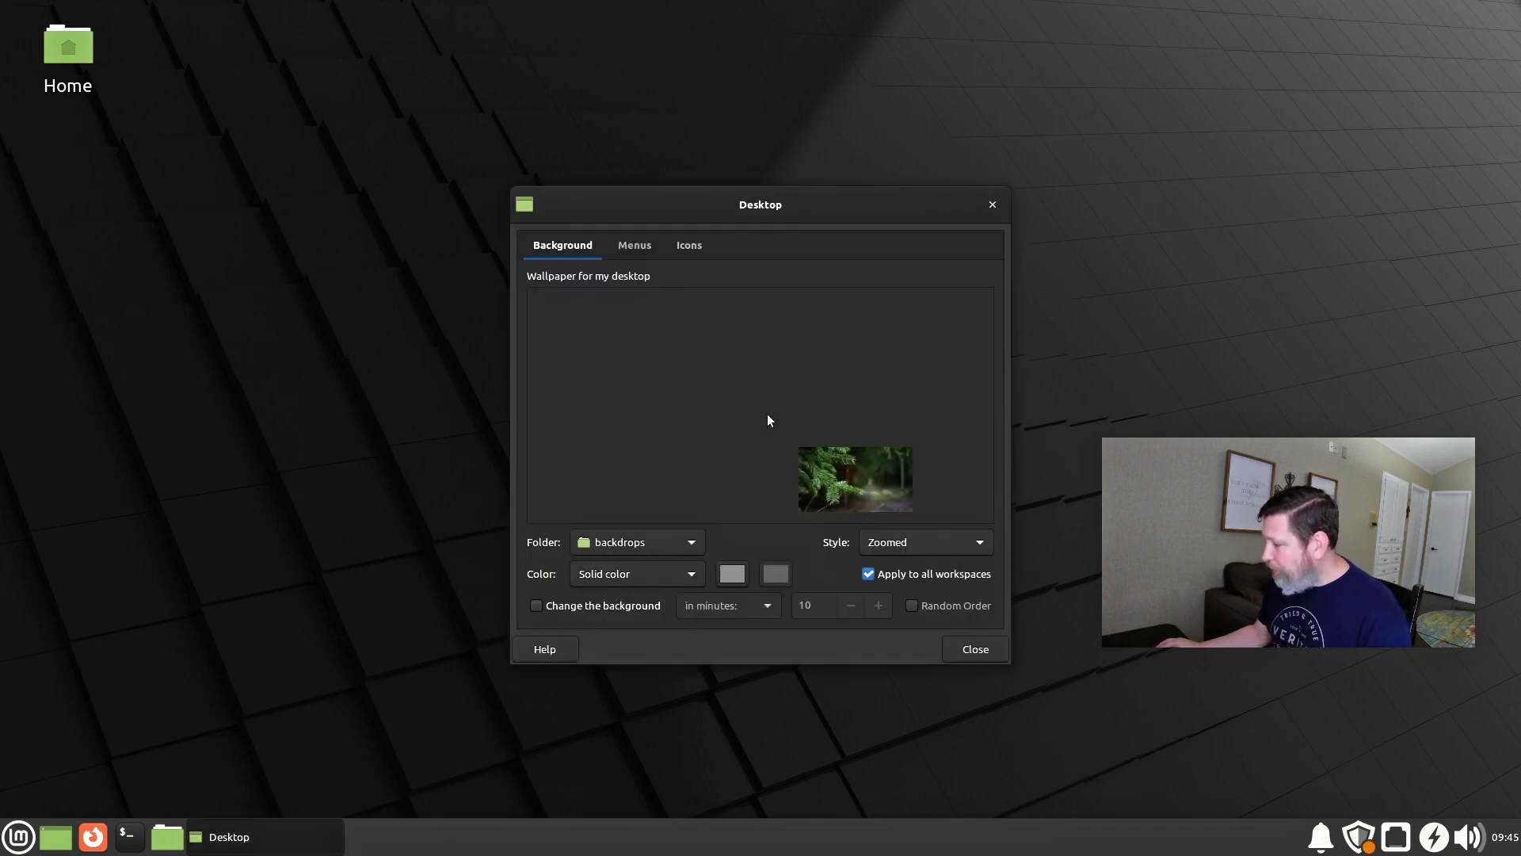
drag(818, 203, 770, 190)
scroll(709, 396, down, 5)
scroll(708, 399, down, 15)
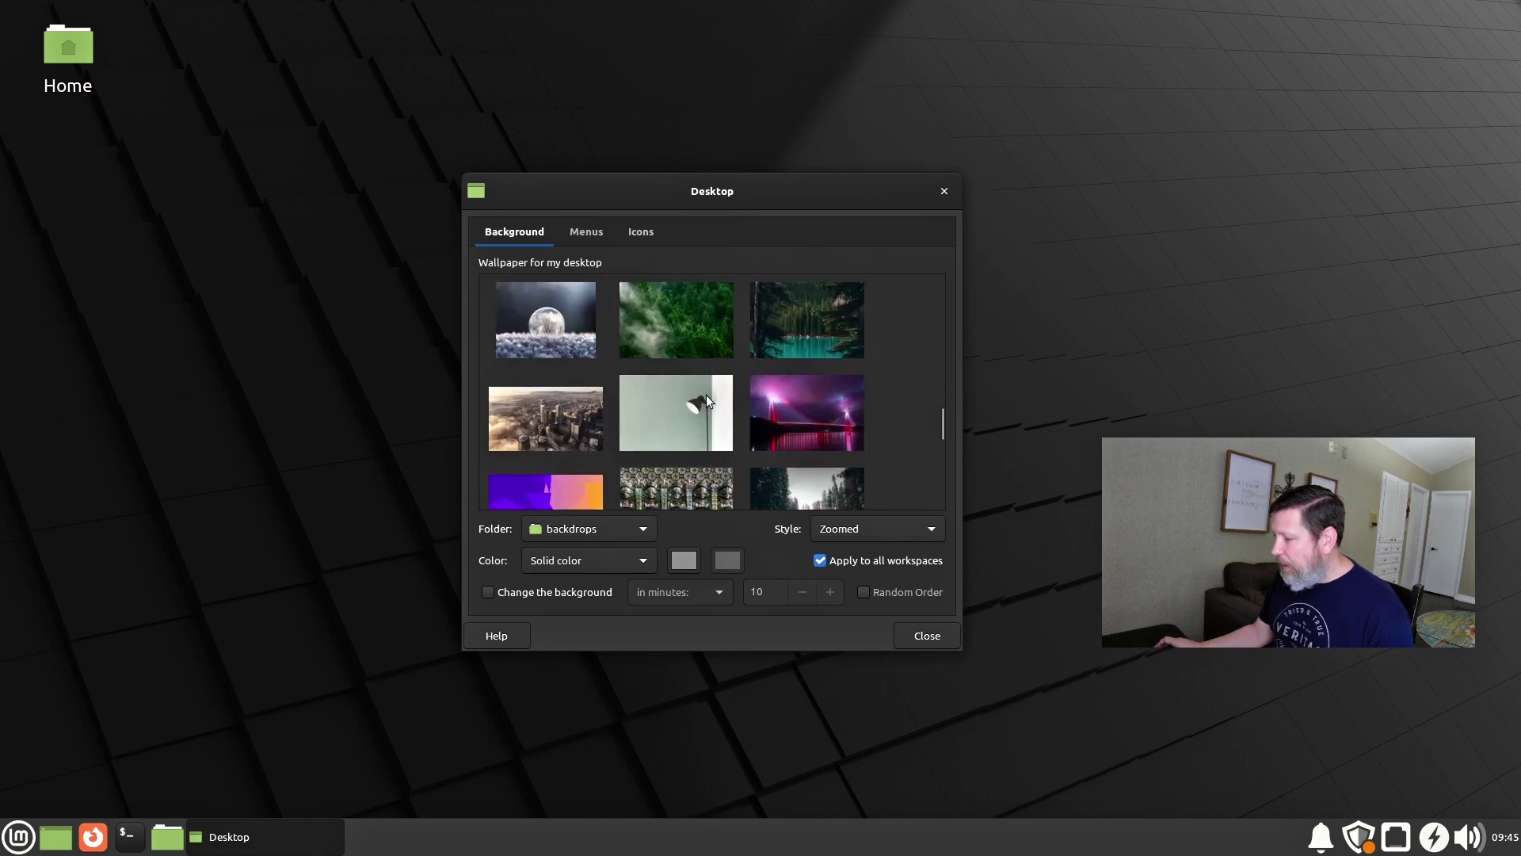
scroll(706, 395, down, 3)
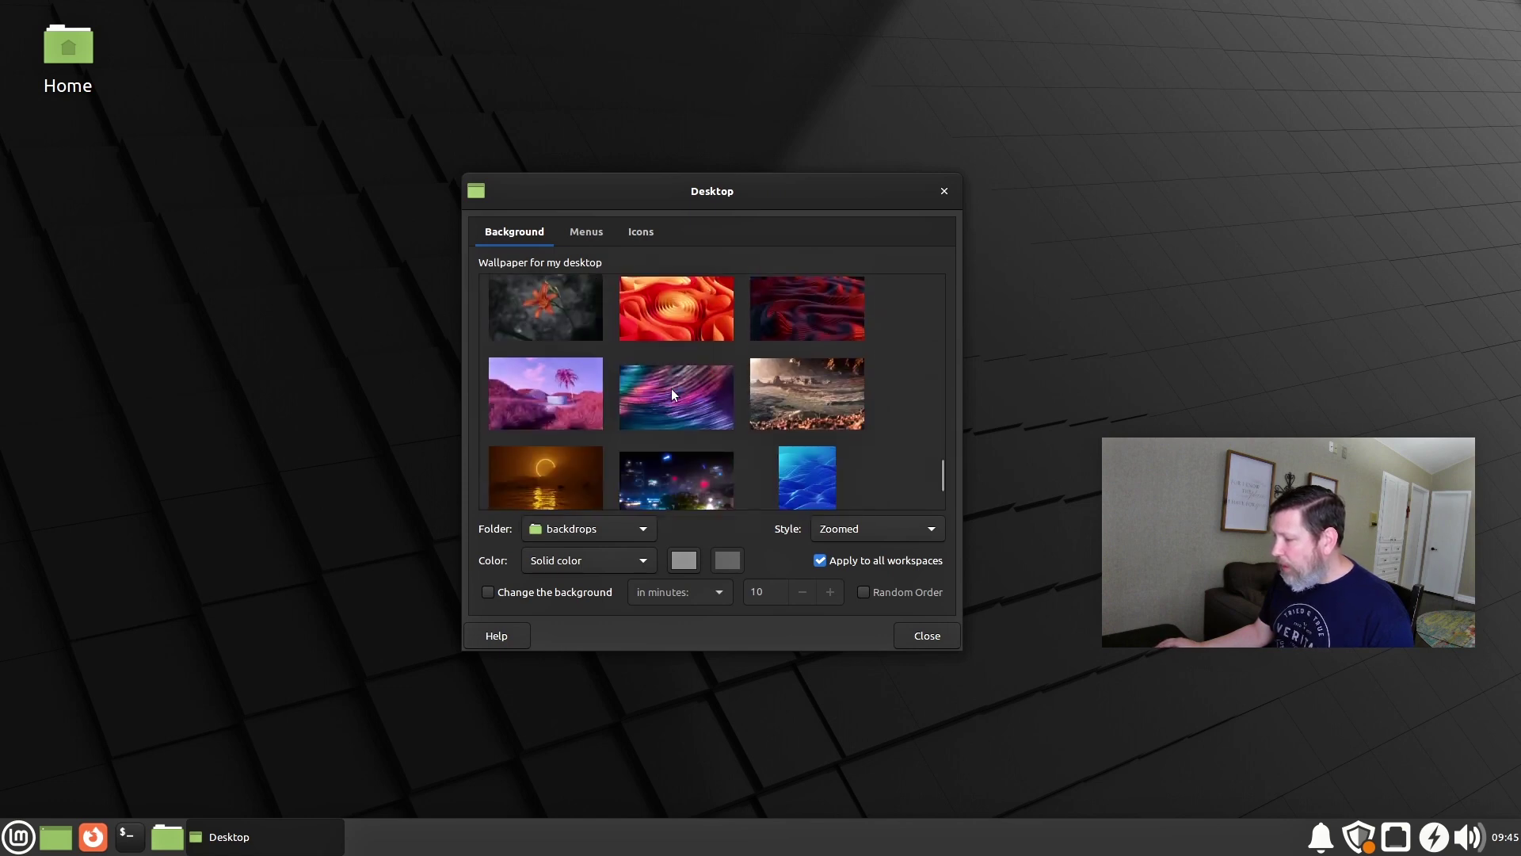
click(545, 396)
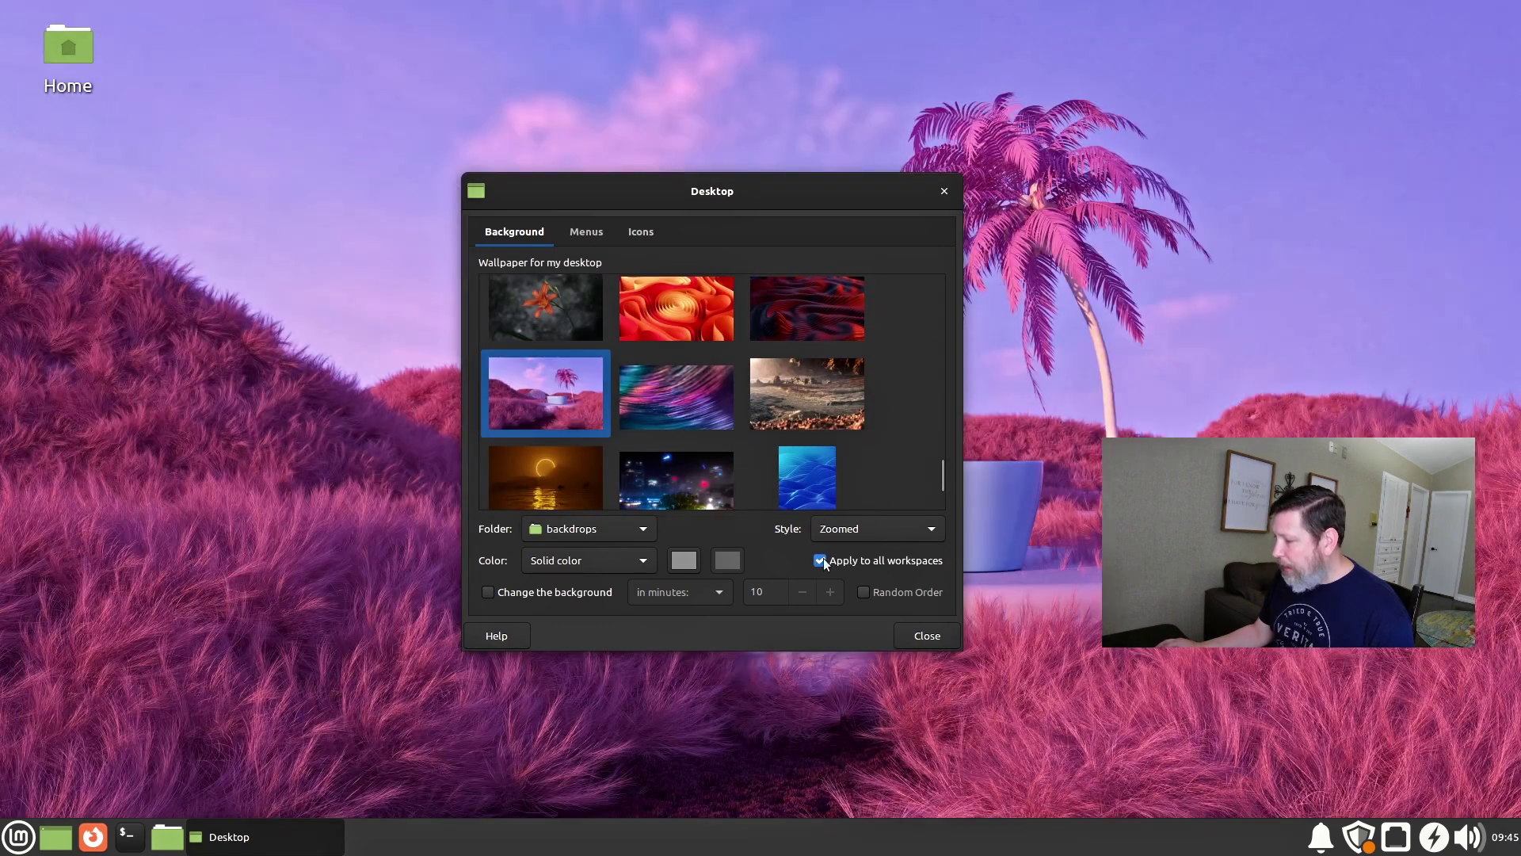
click(929, 638)
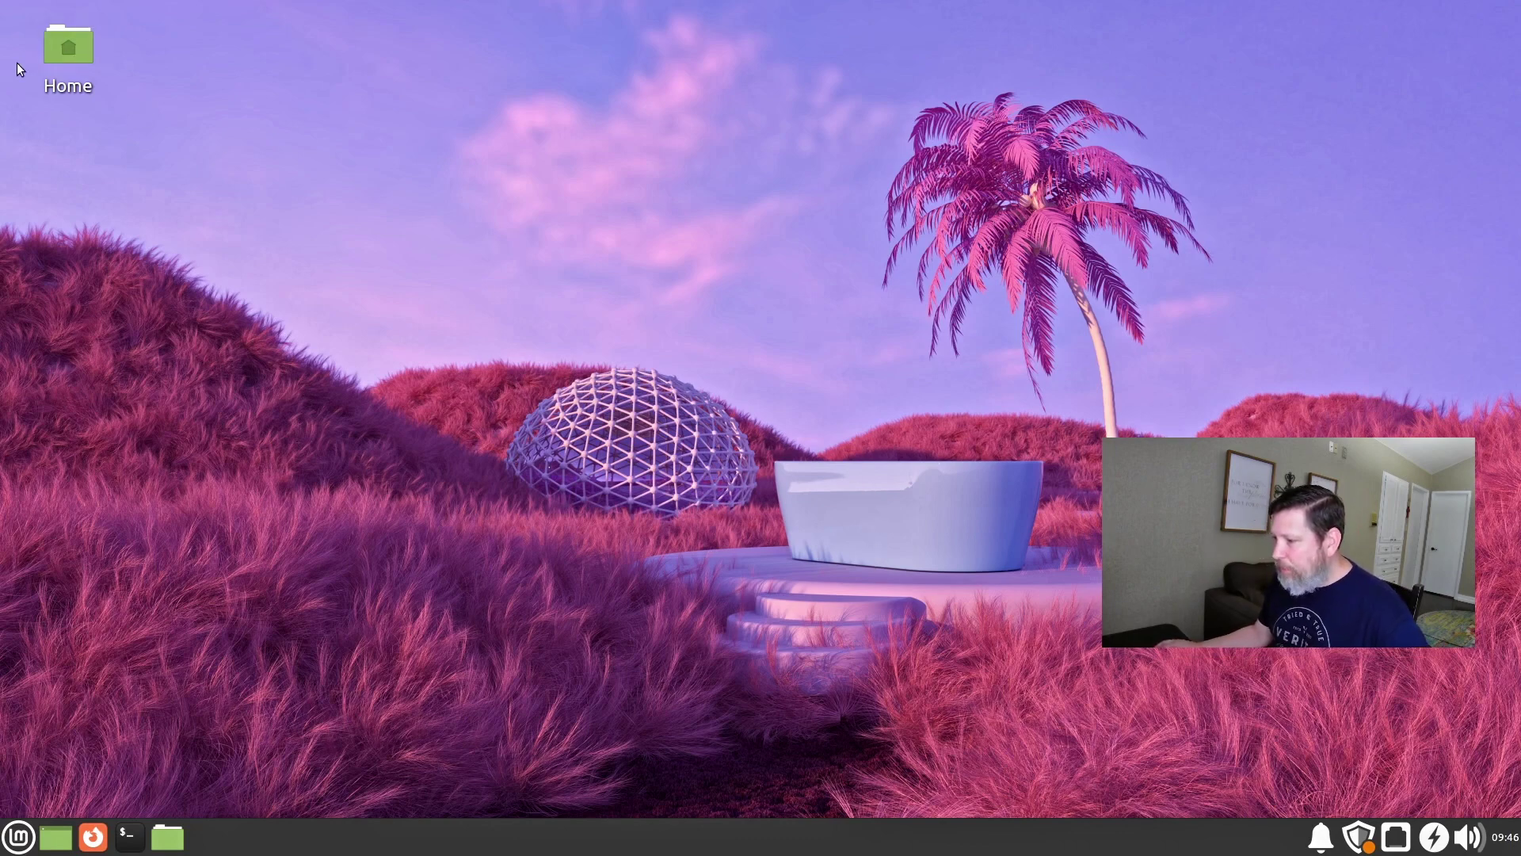
Bring up the desktop context menu, then dismiss it without choosing anything
right_click(70, 155)
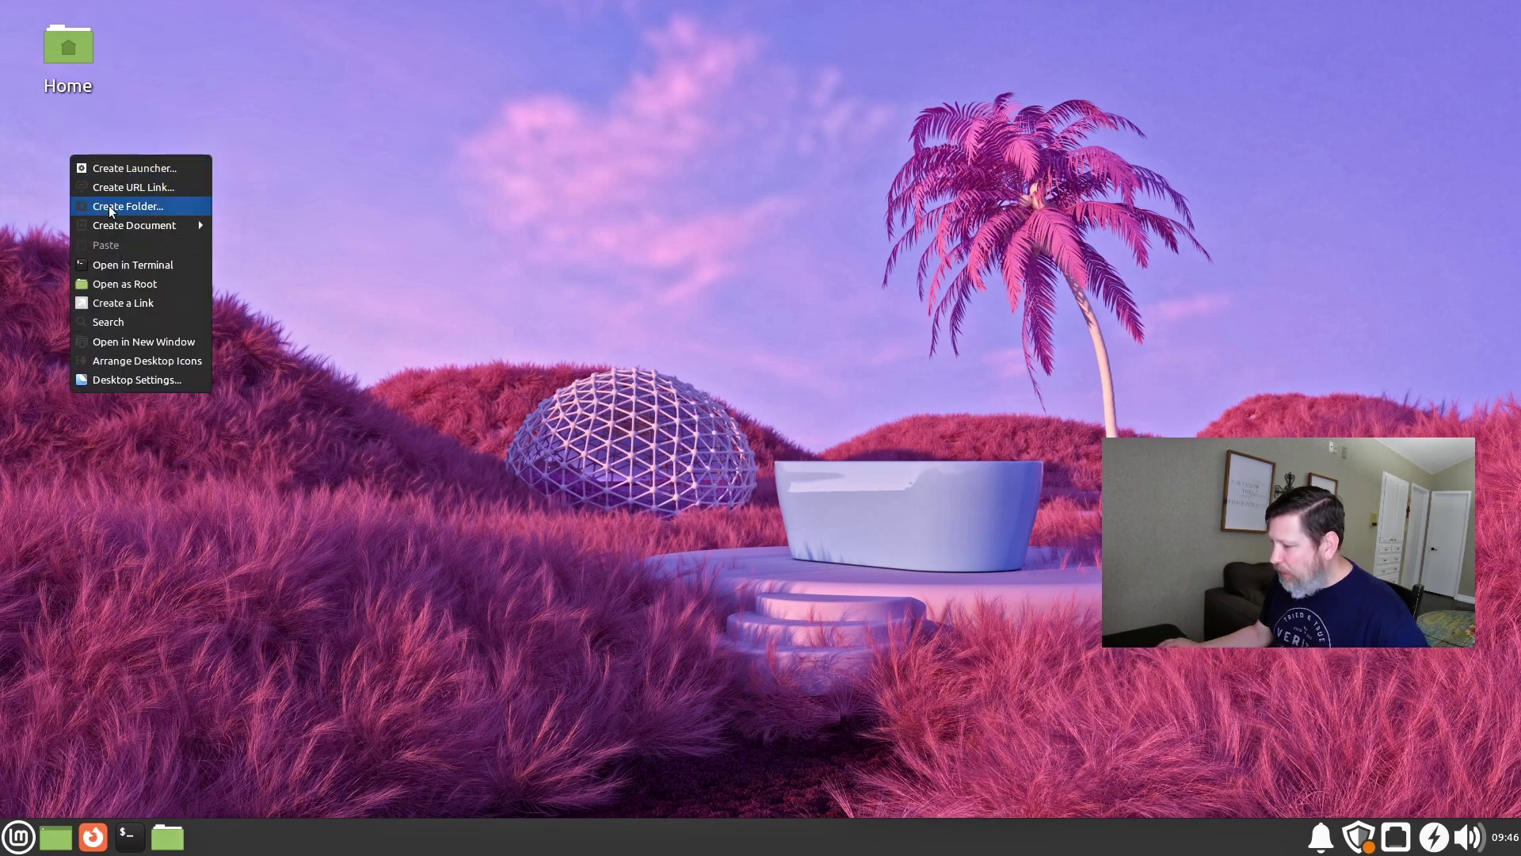
key(Escape)
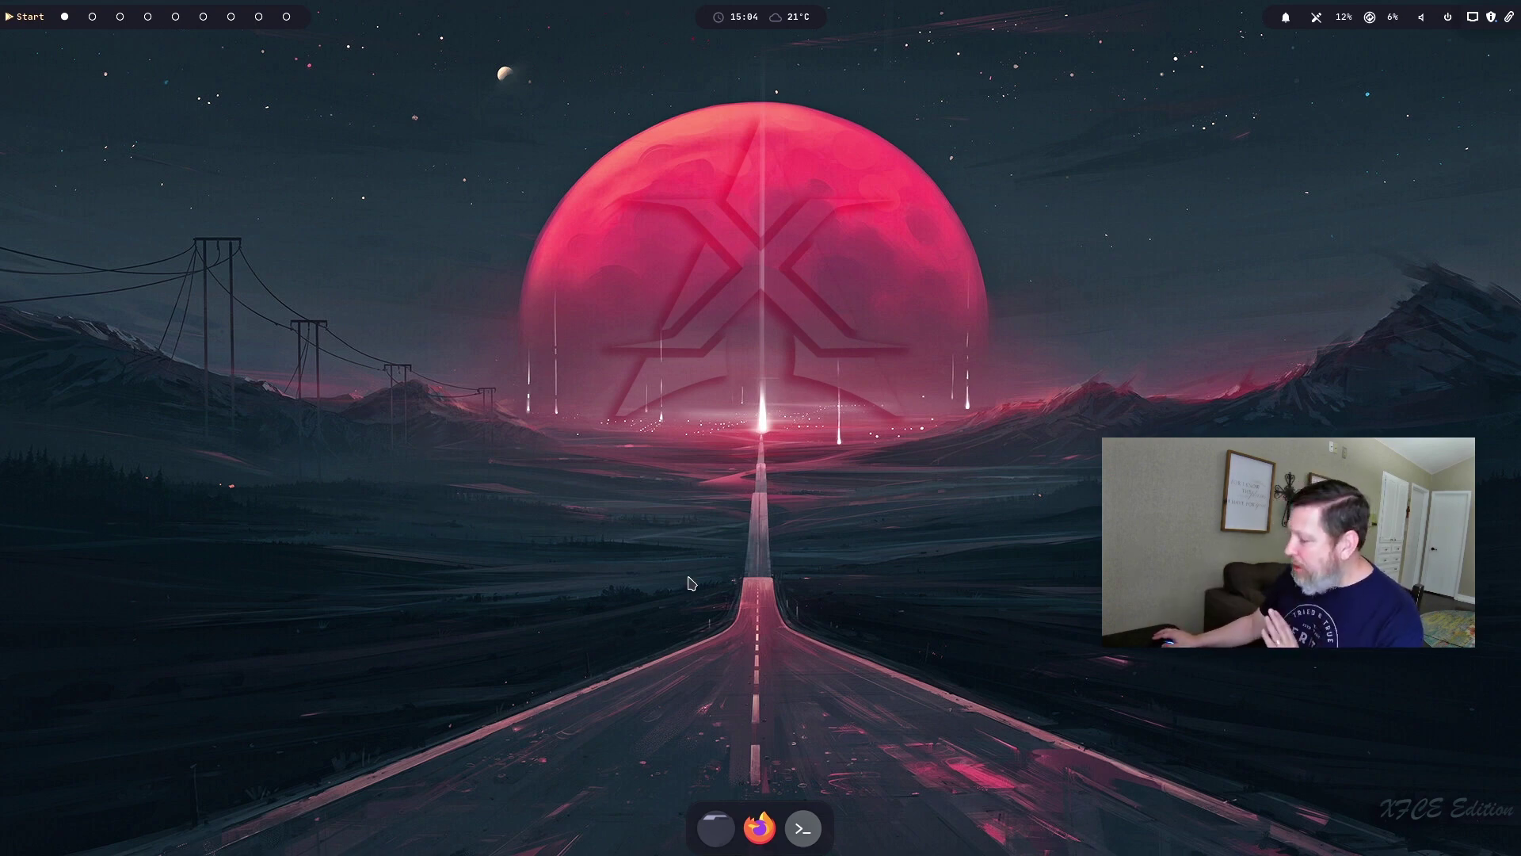
click(808, 824)
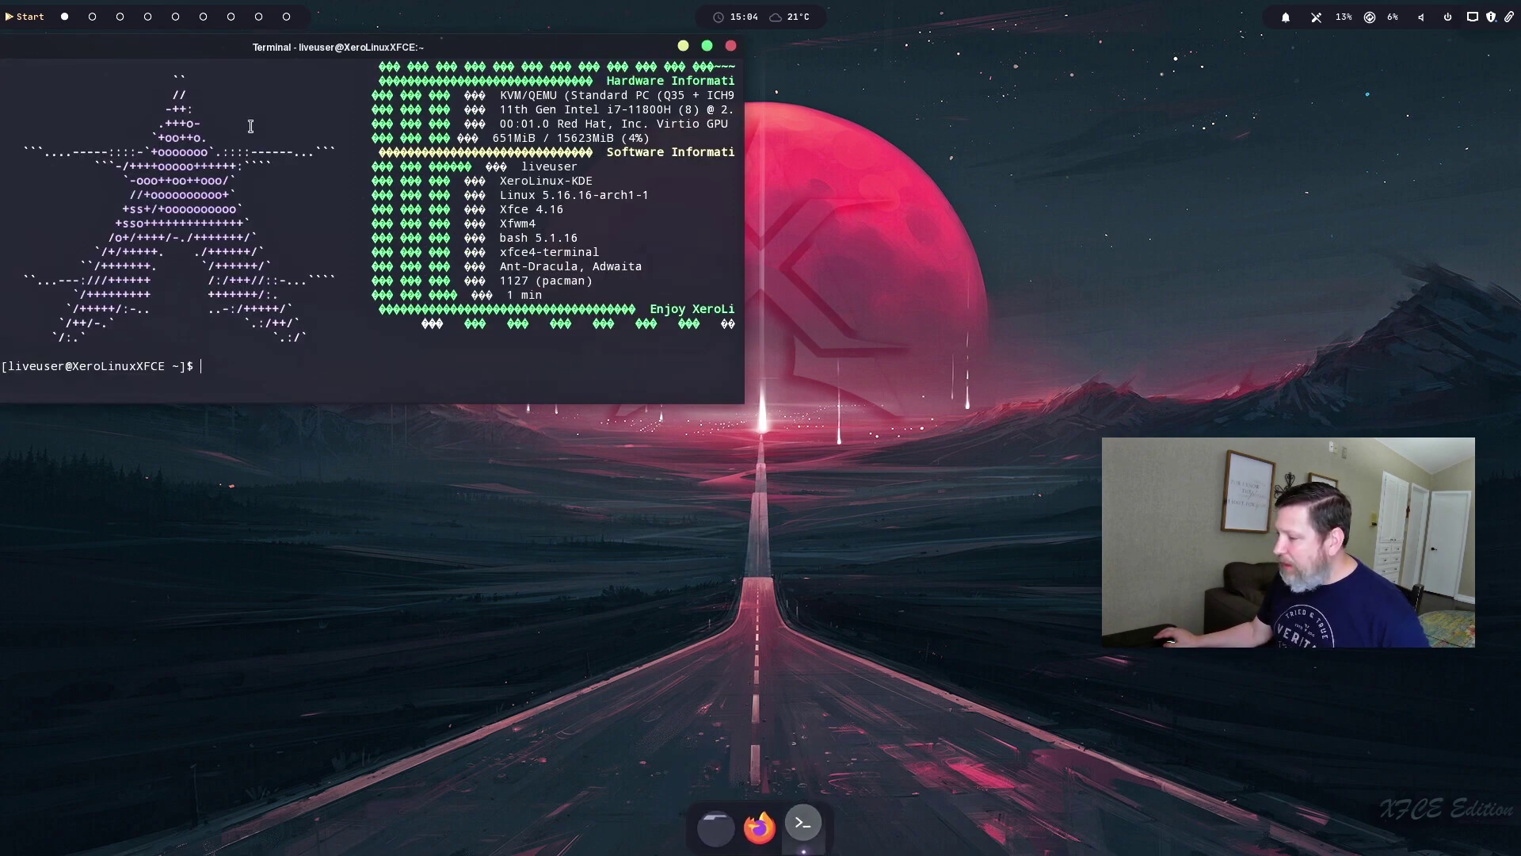
drag(453, 47, 518, 116)
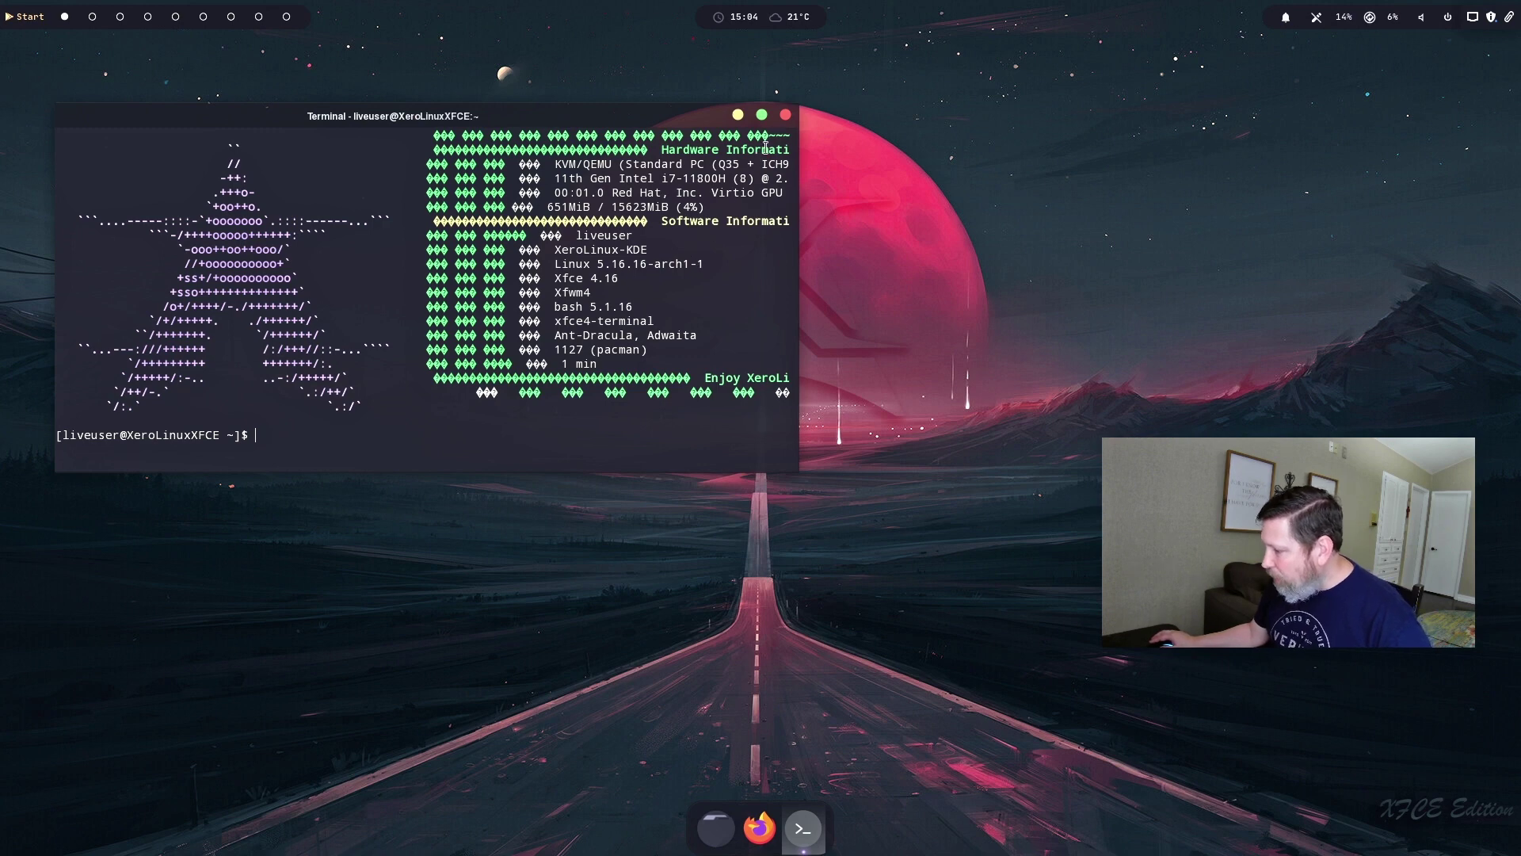
key(alt+F4)
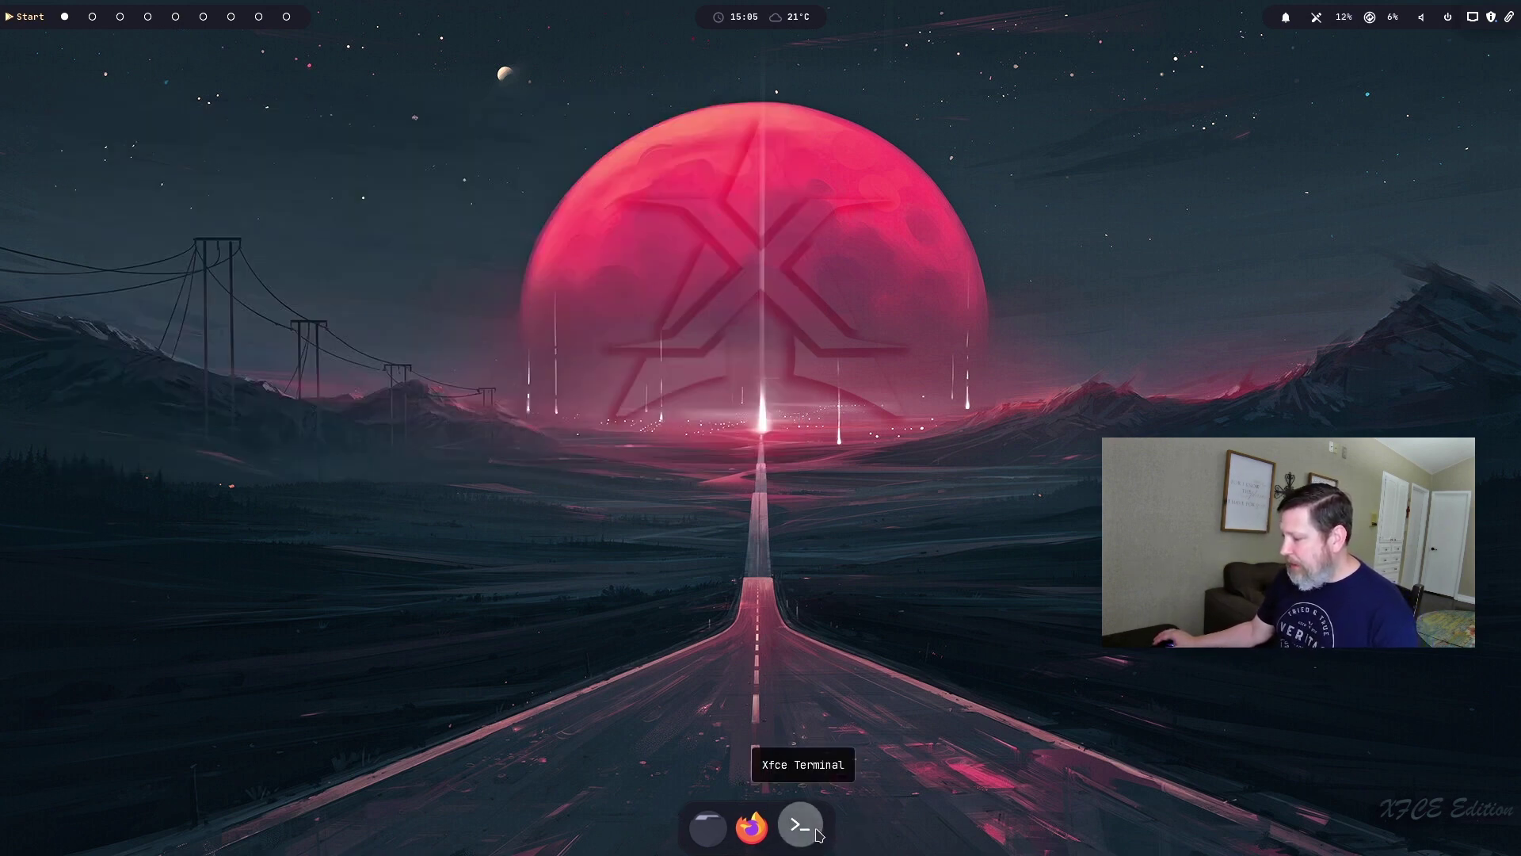
click(30, 17)
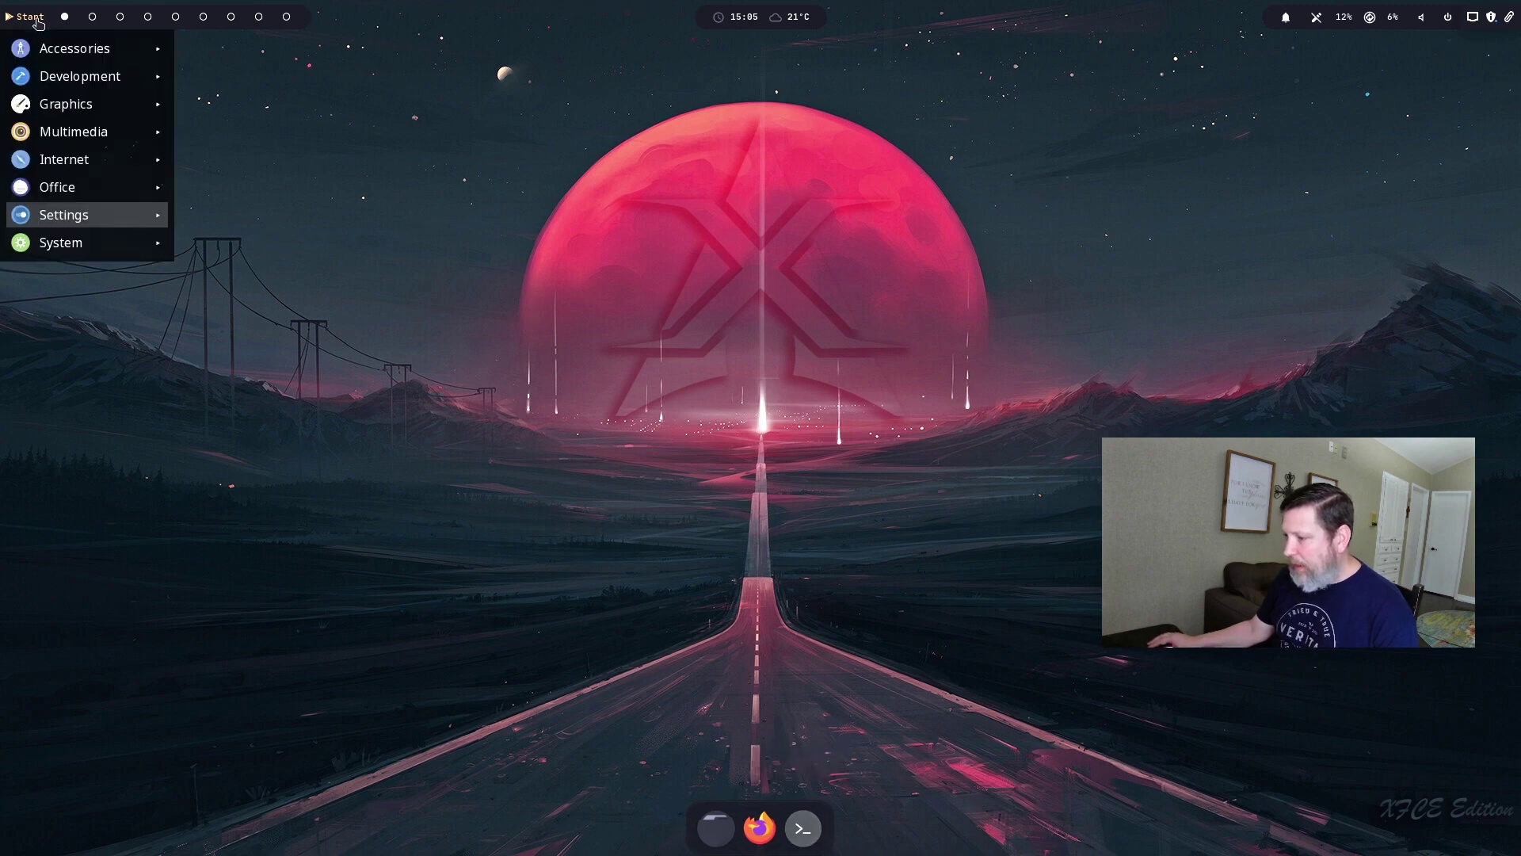
mouse_move(50, 78)
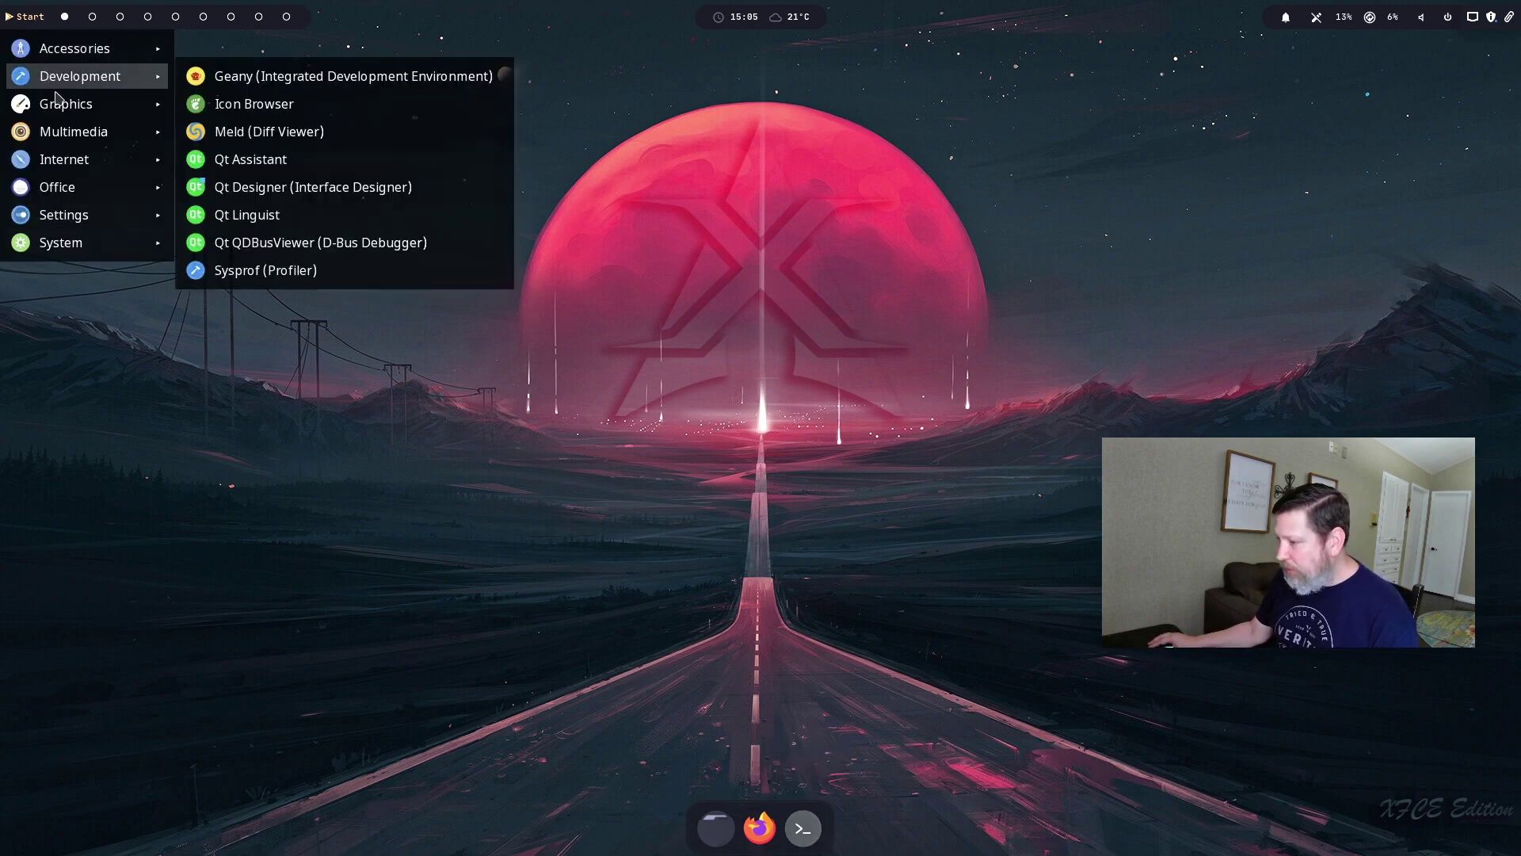
mouse_move(66, 113)
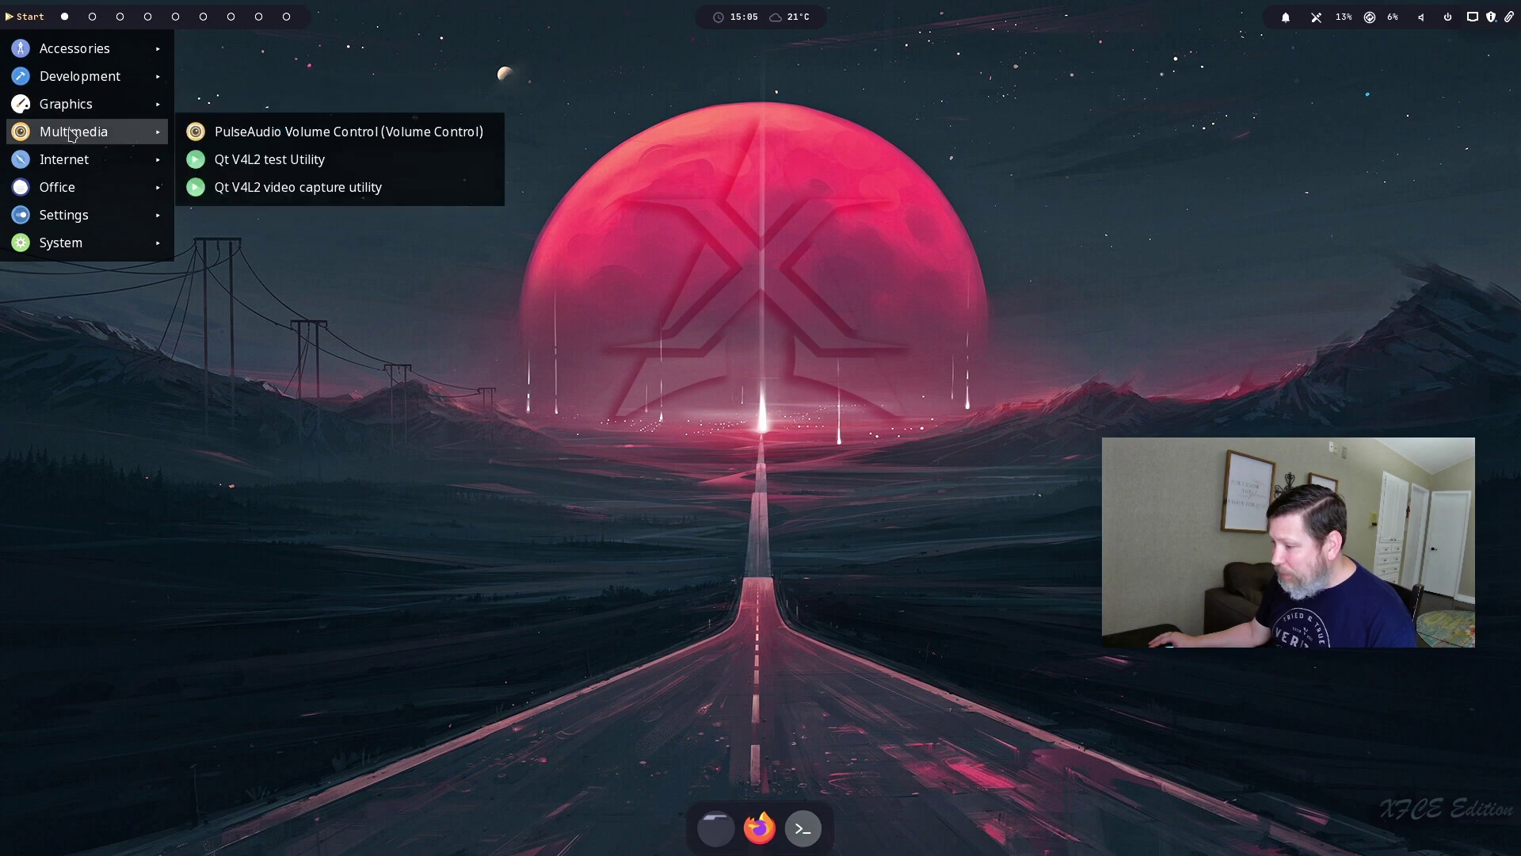
mouse_move(72, 161)
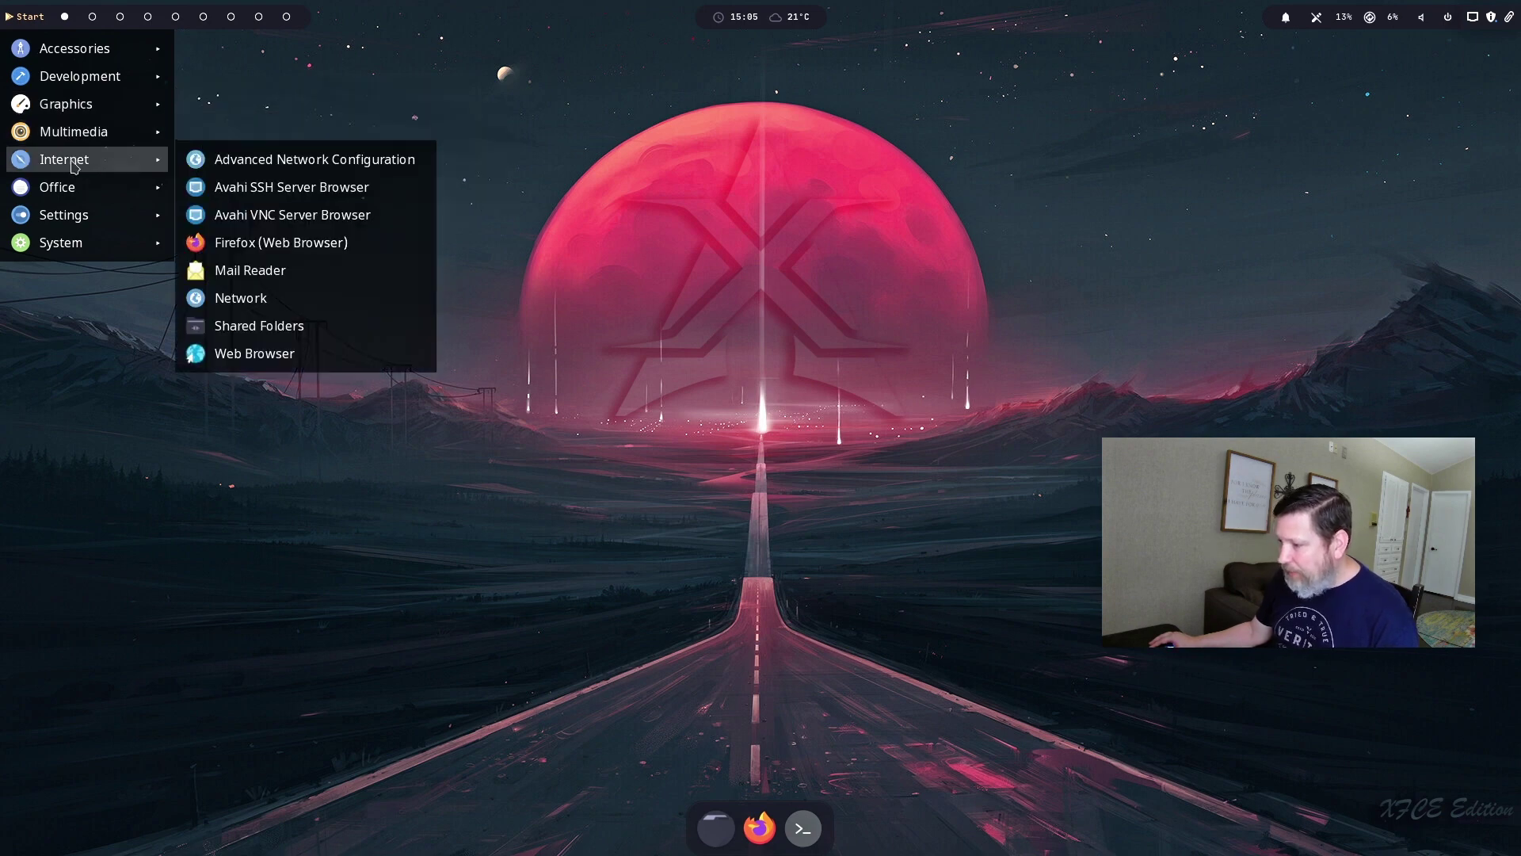
click(305, 252)
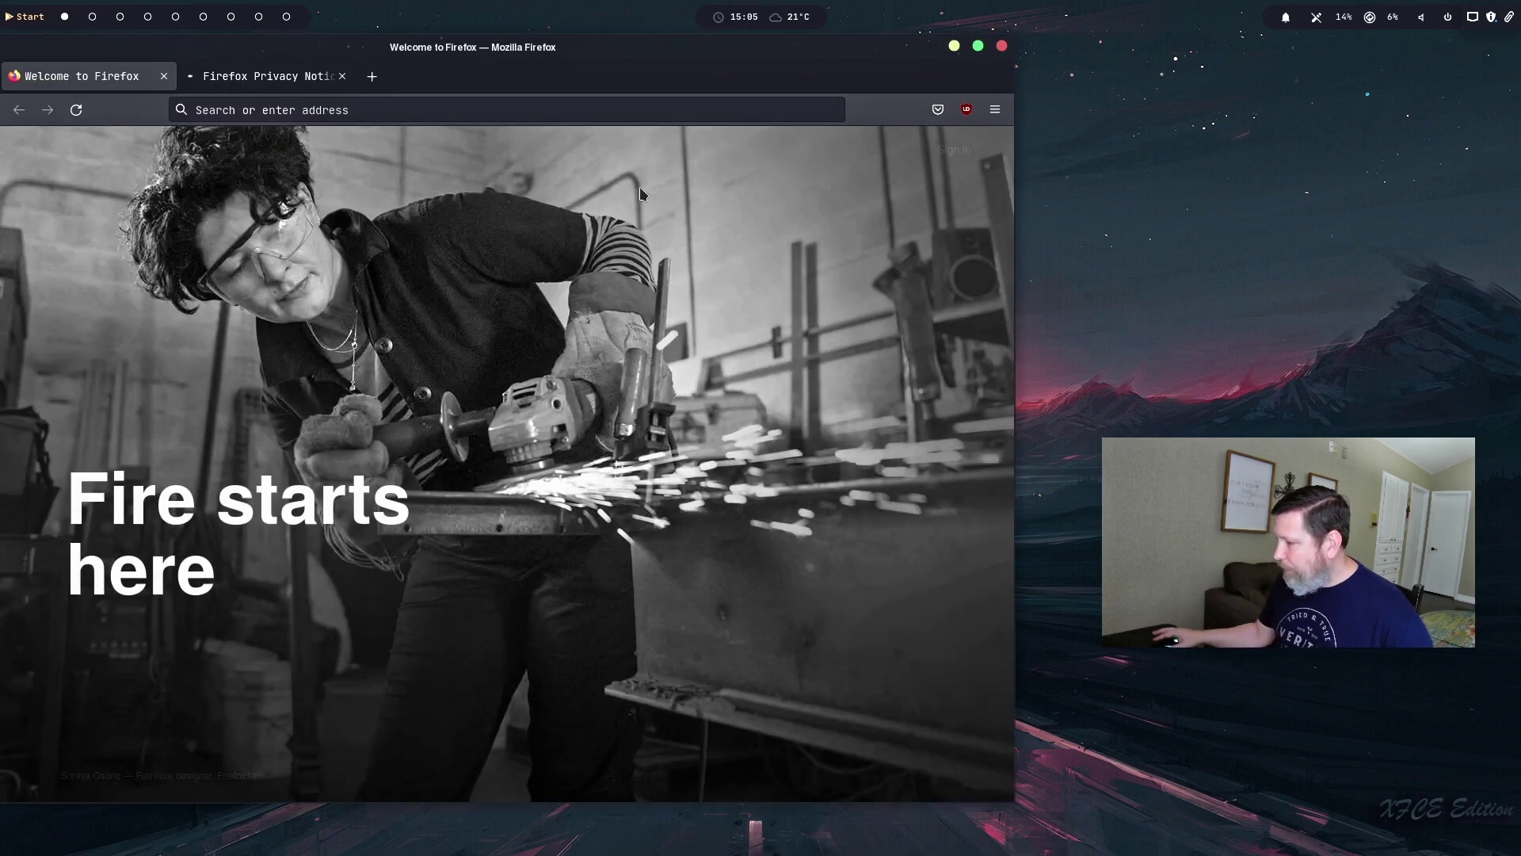
click(1002, 45)
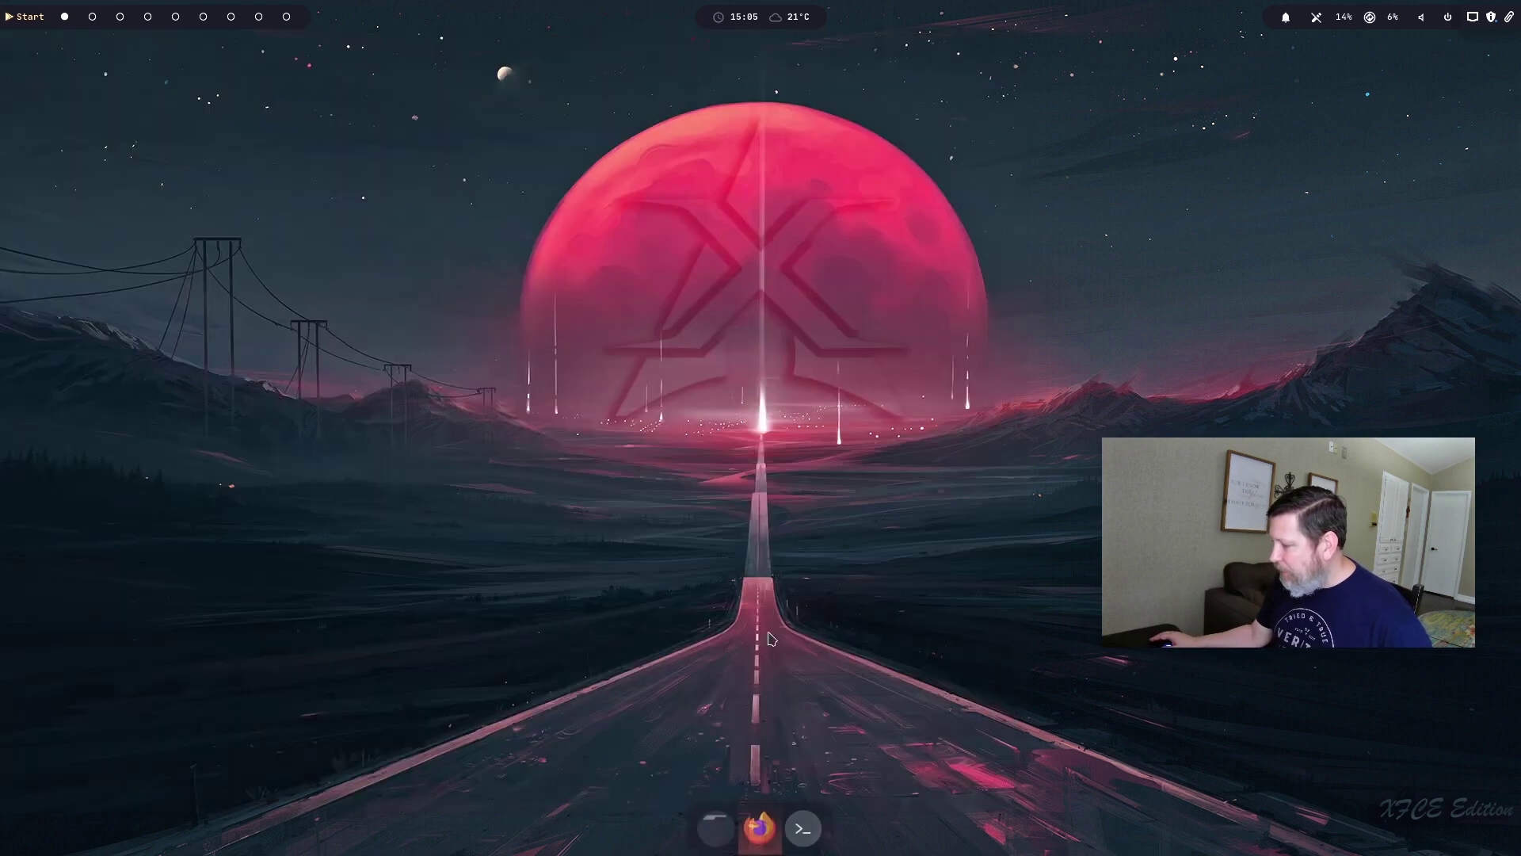
click(804, 828)
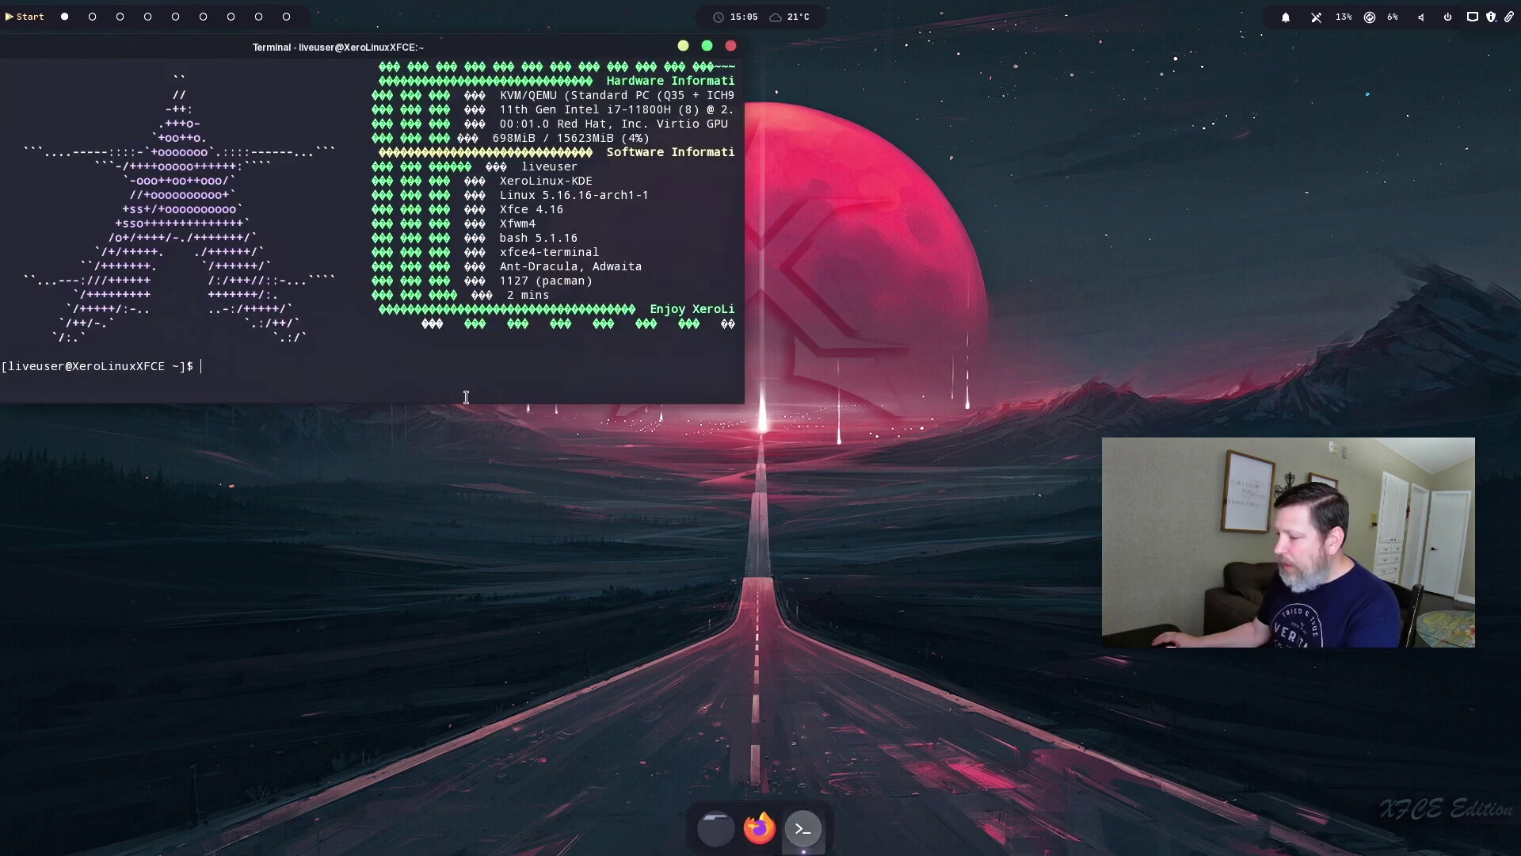
key(Return)
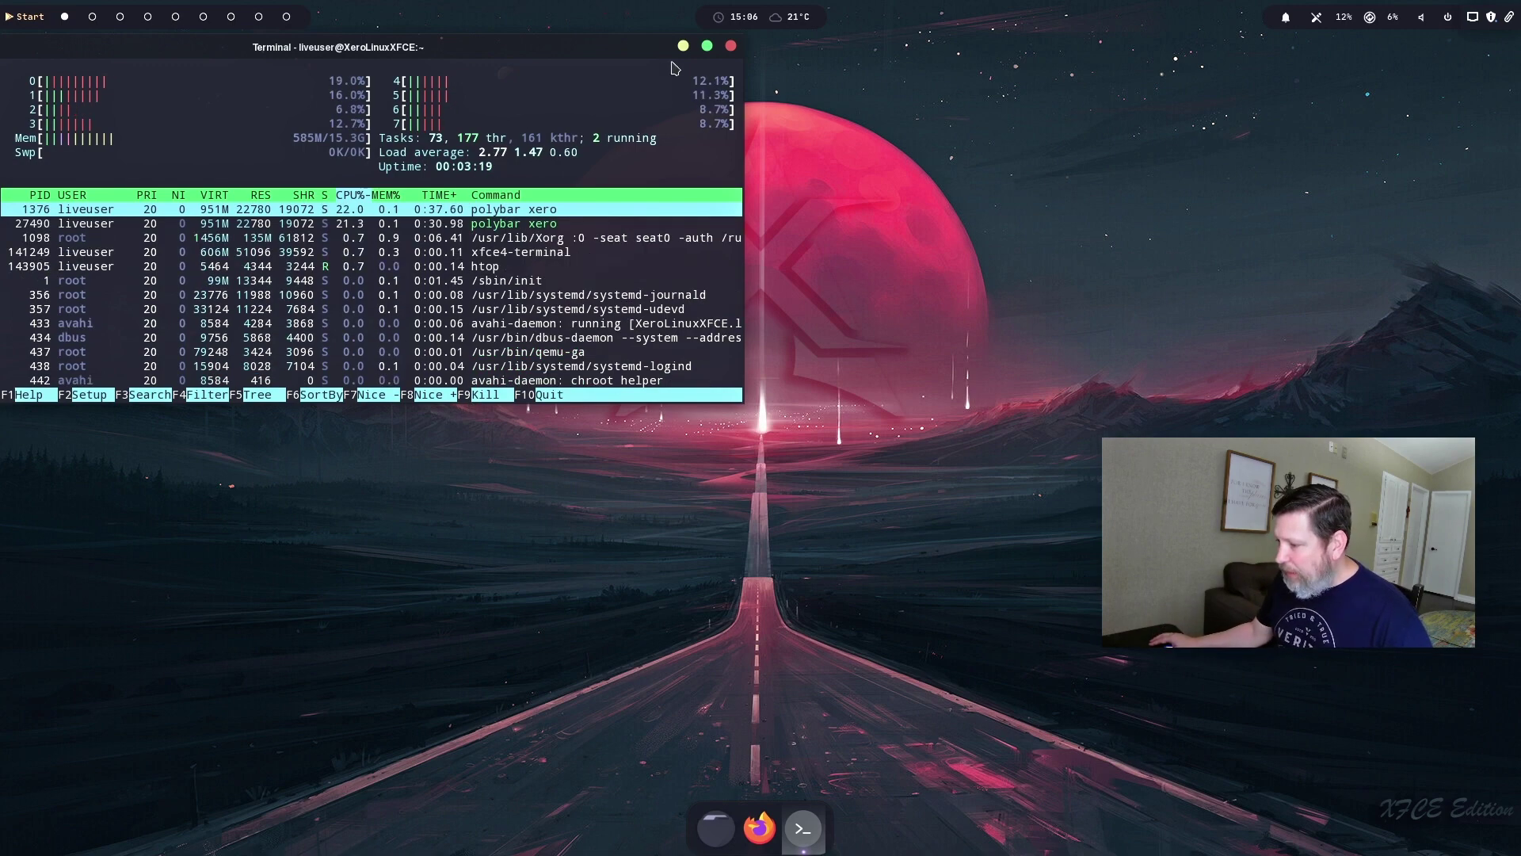
click(730, 46)
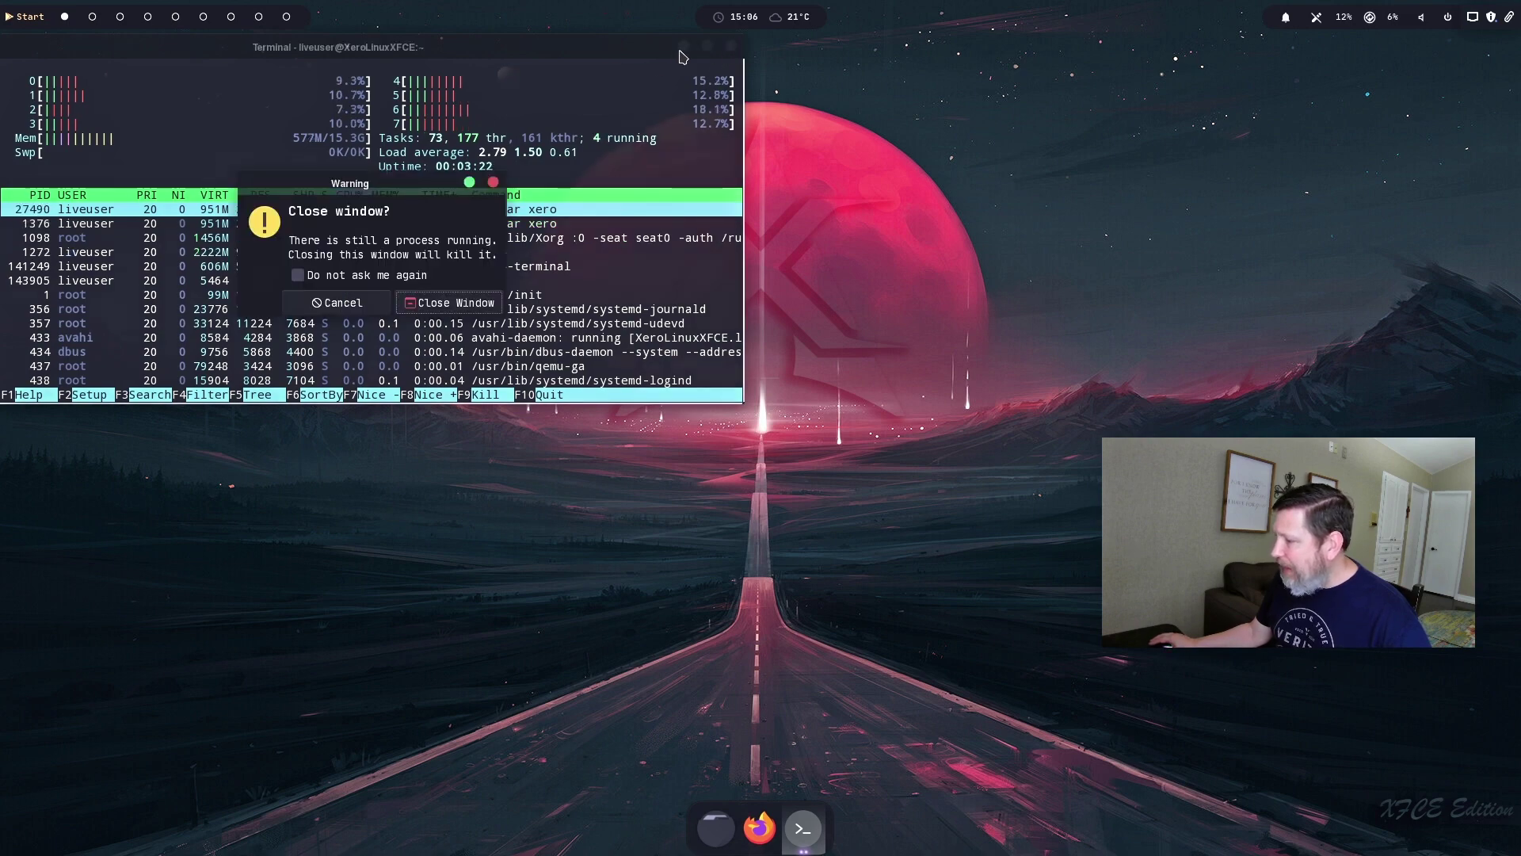
click(420, 305)
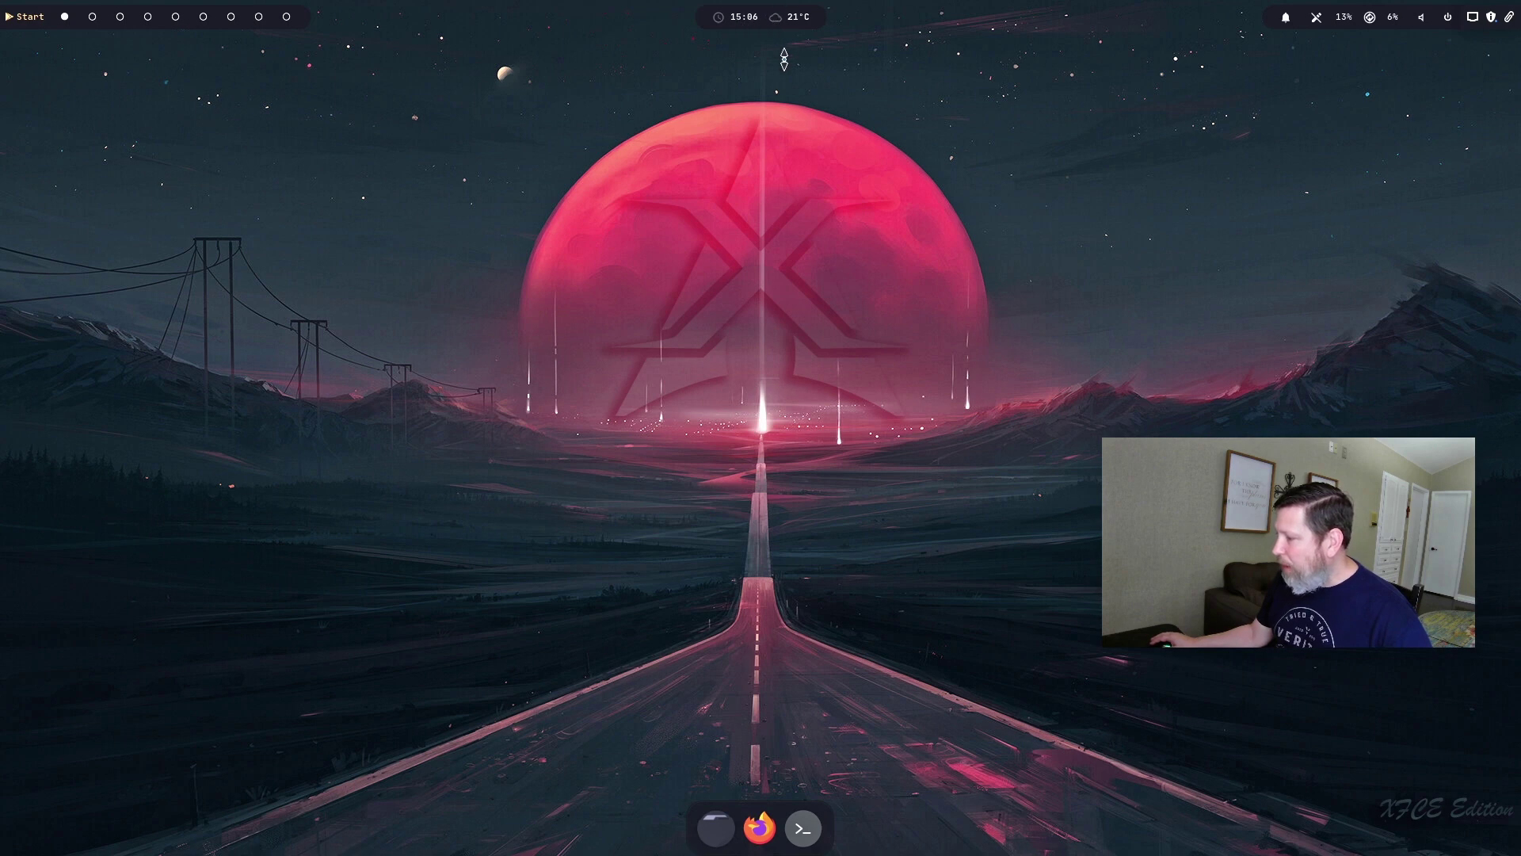
click(1473, 17)
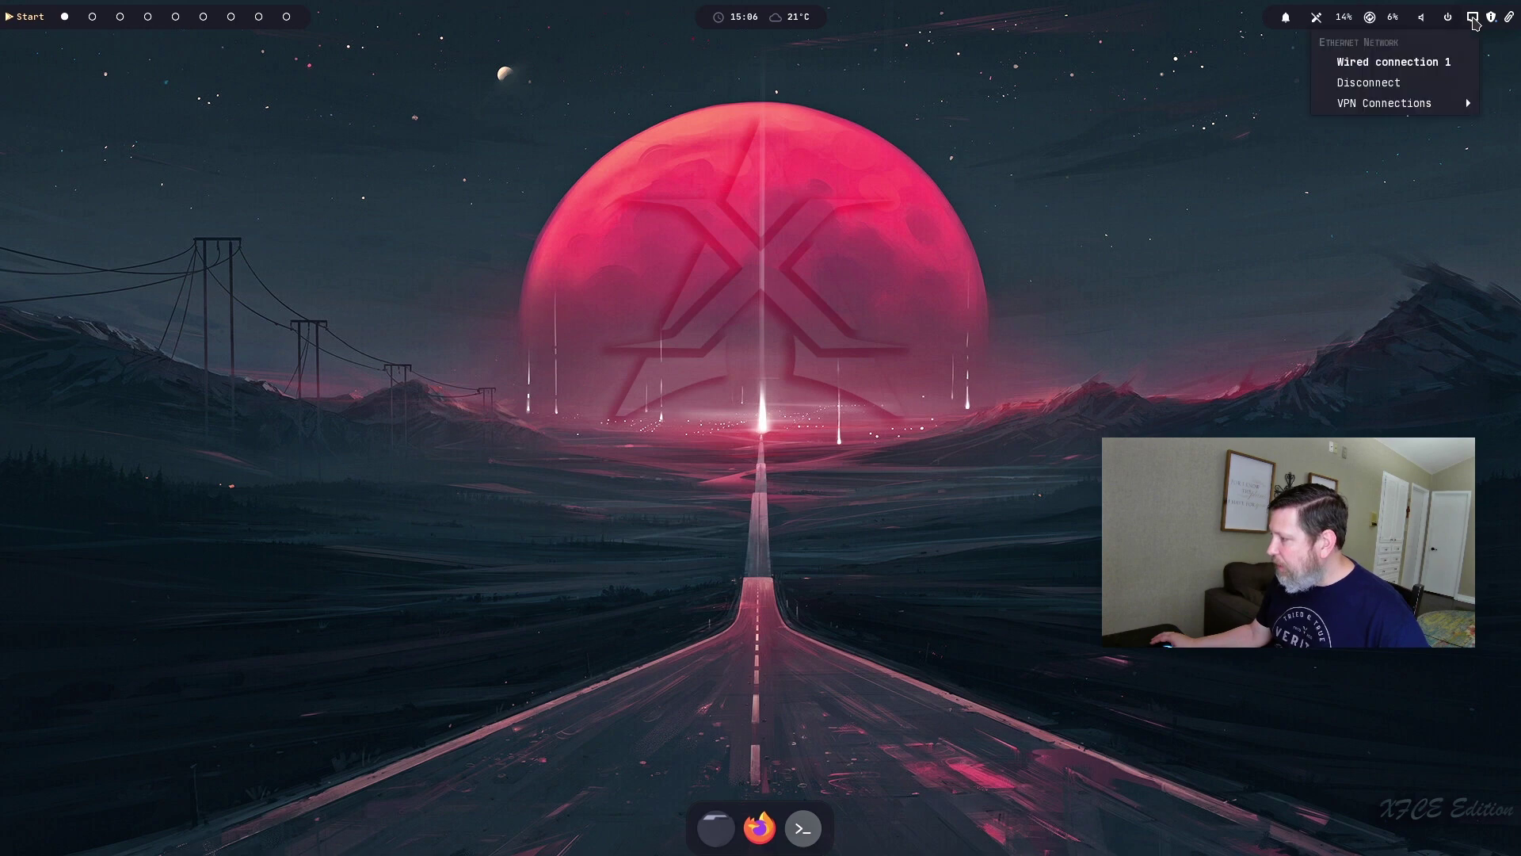
click(1475, 22)
click(1449, 18)
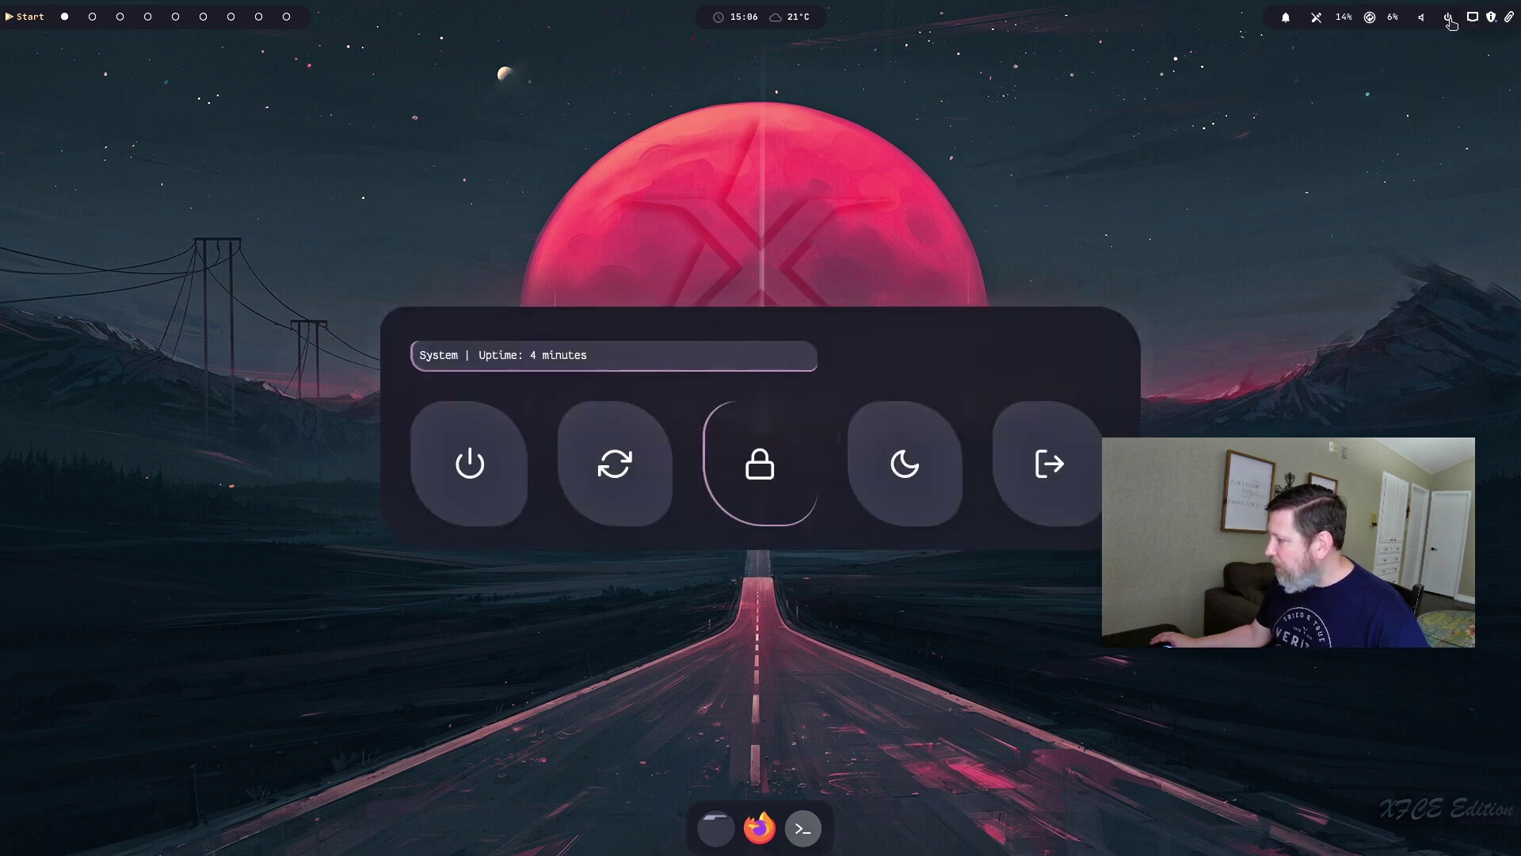
click(1449, 19)
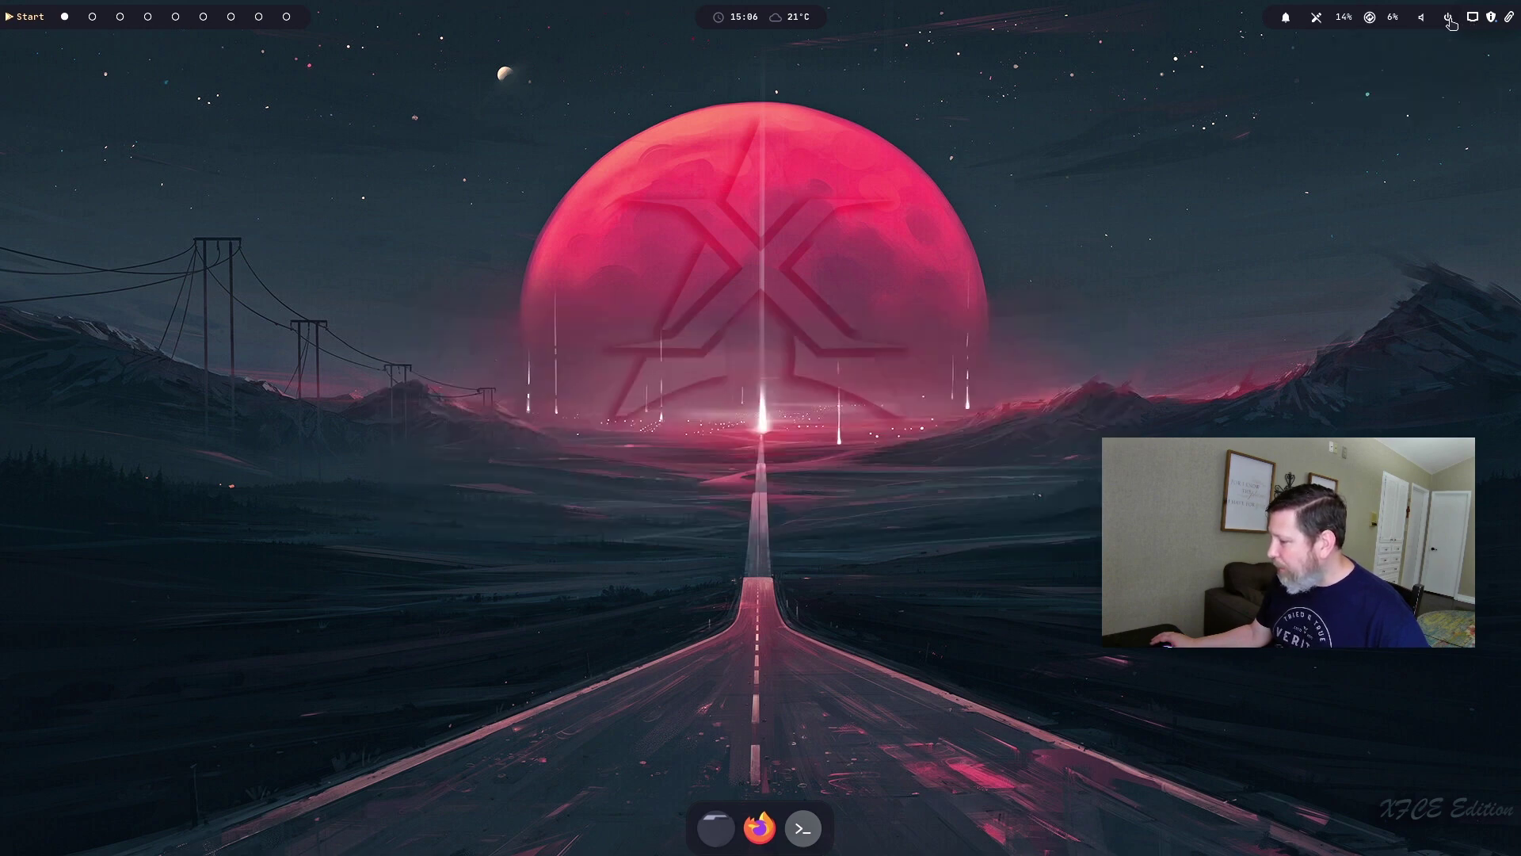
click(1510, 18)
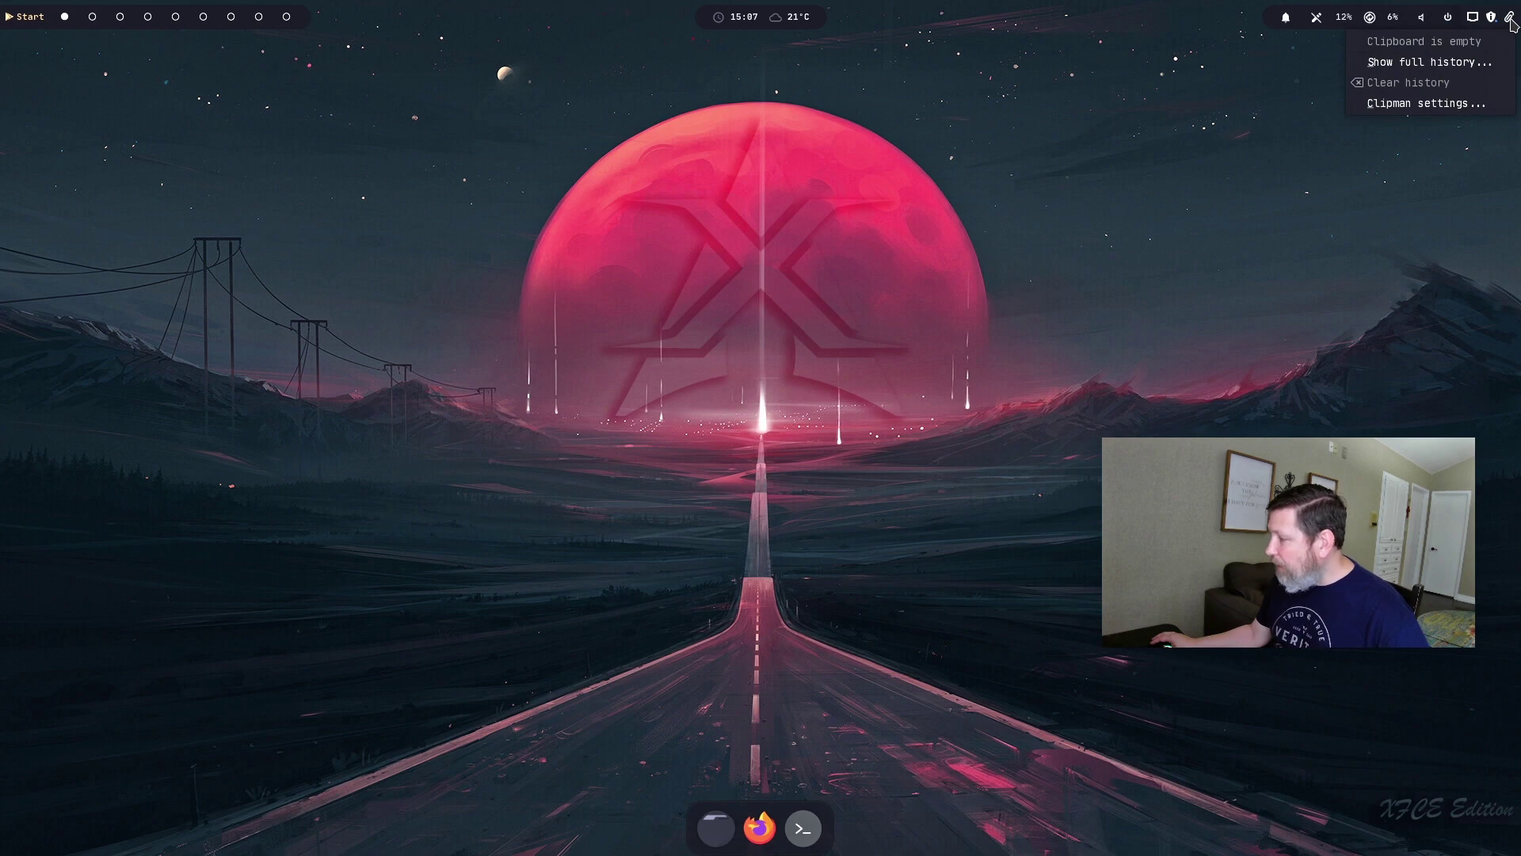
click(88, 17)
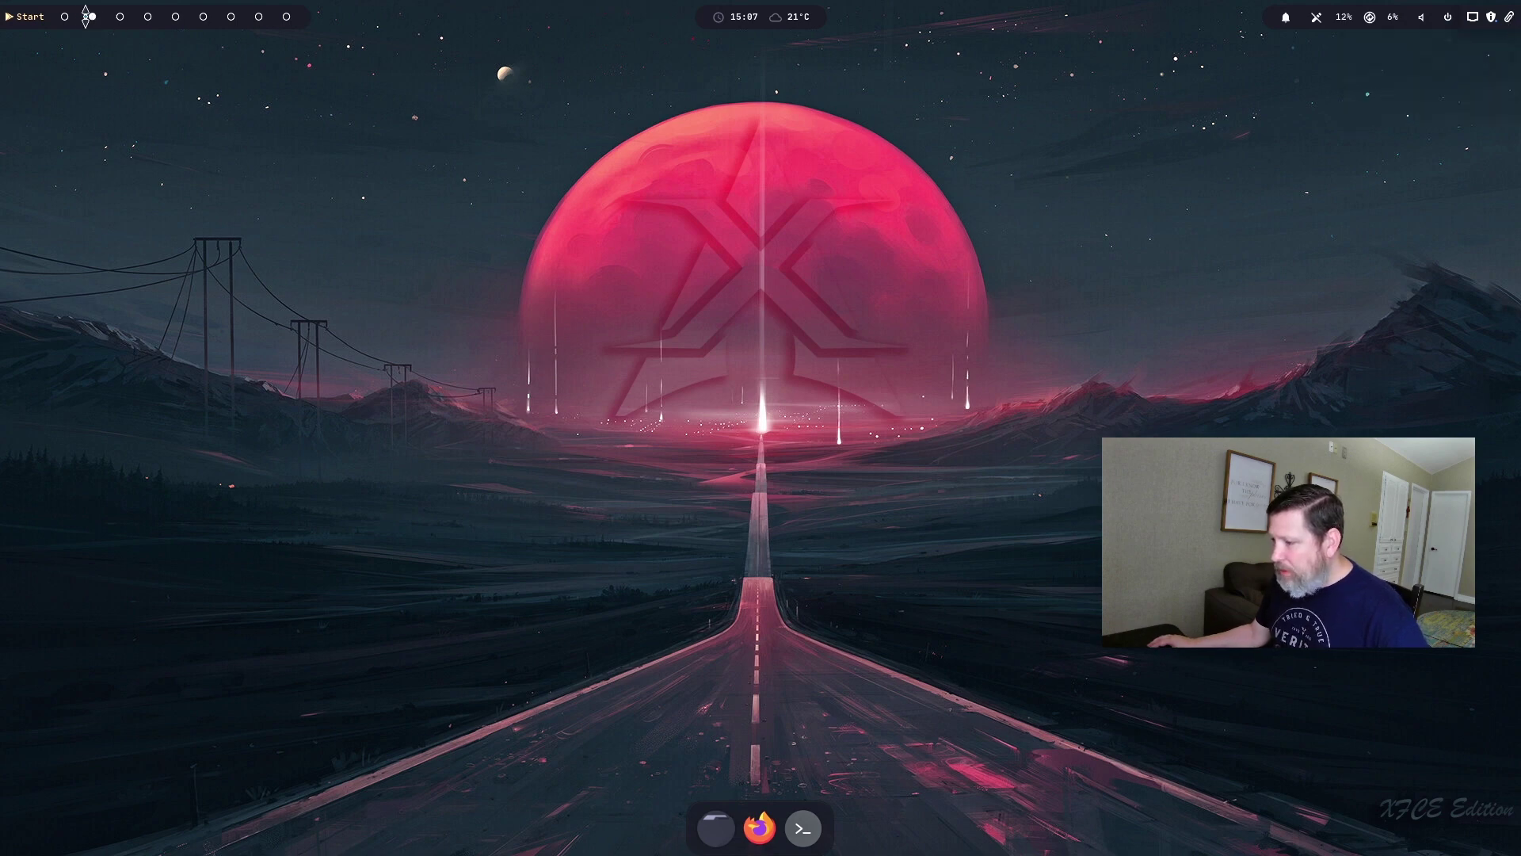
click(175, 17)
click(203, 16)
click(231, 16)
click(259, 17)
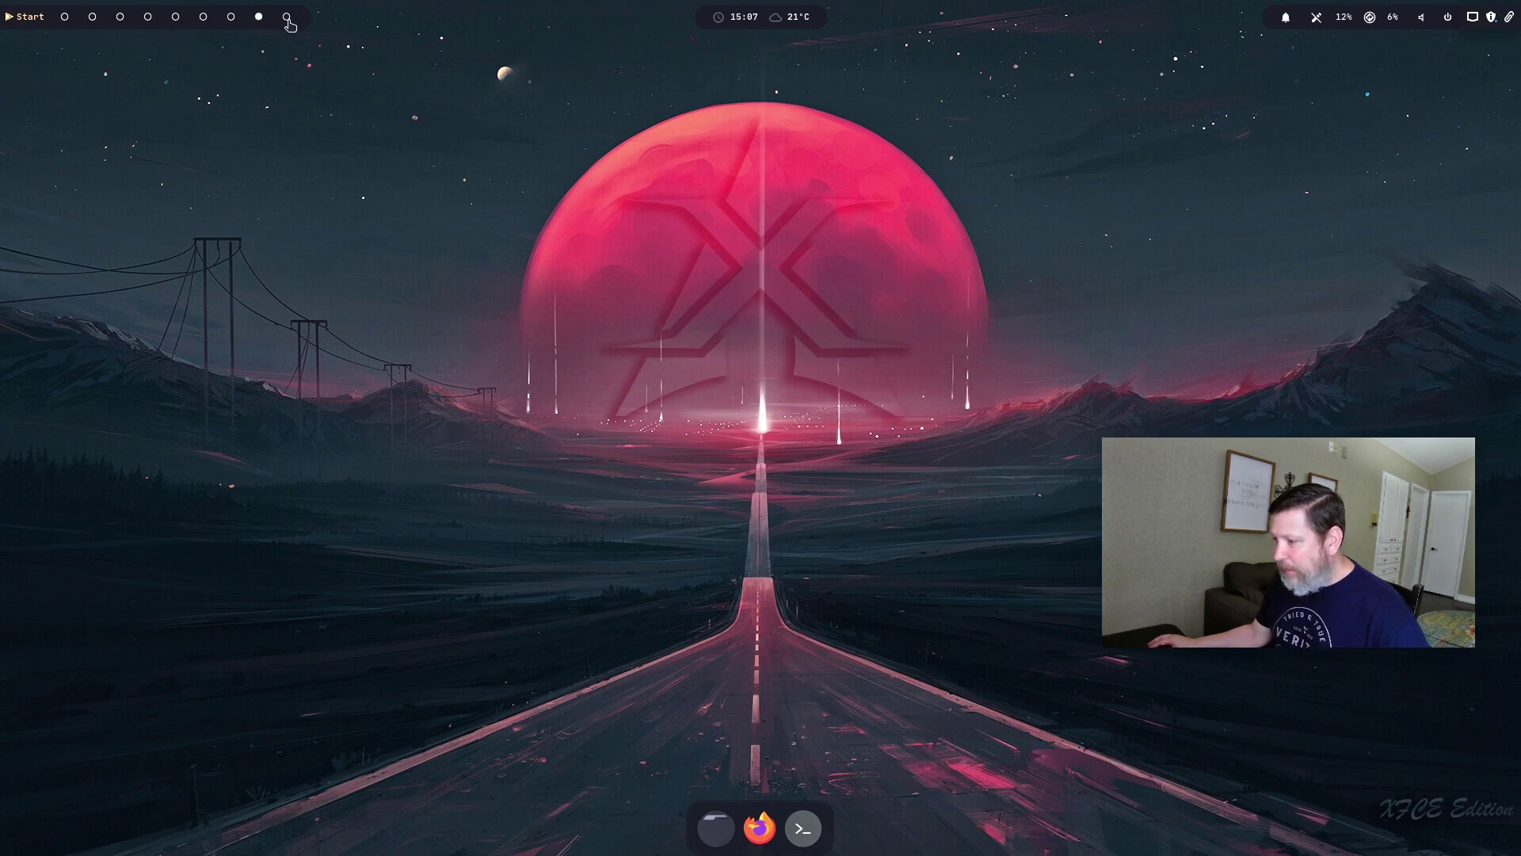
click(65, 19)
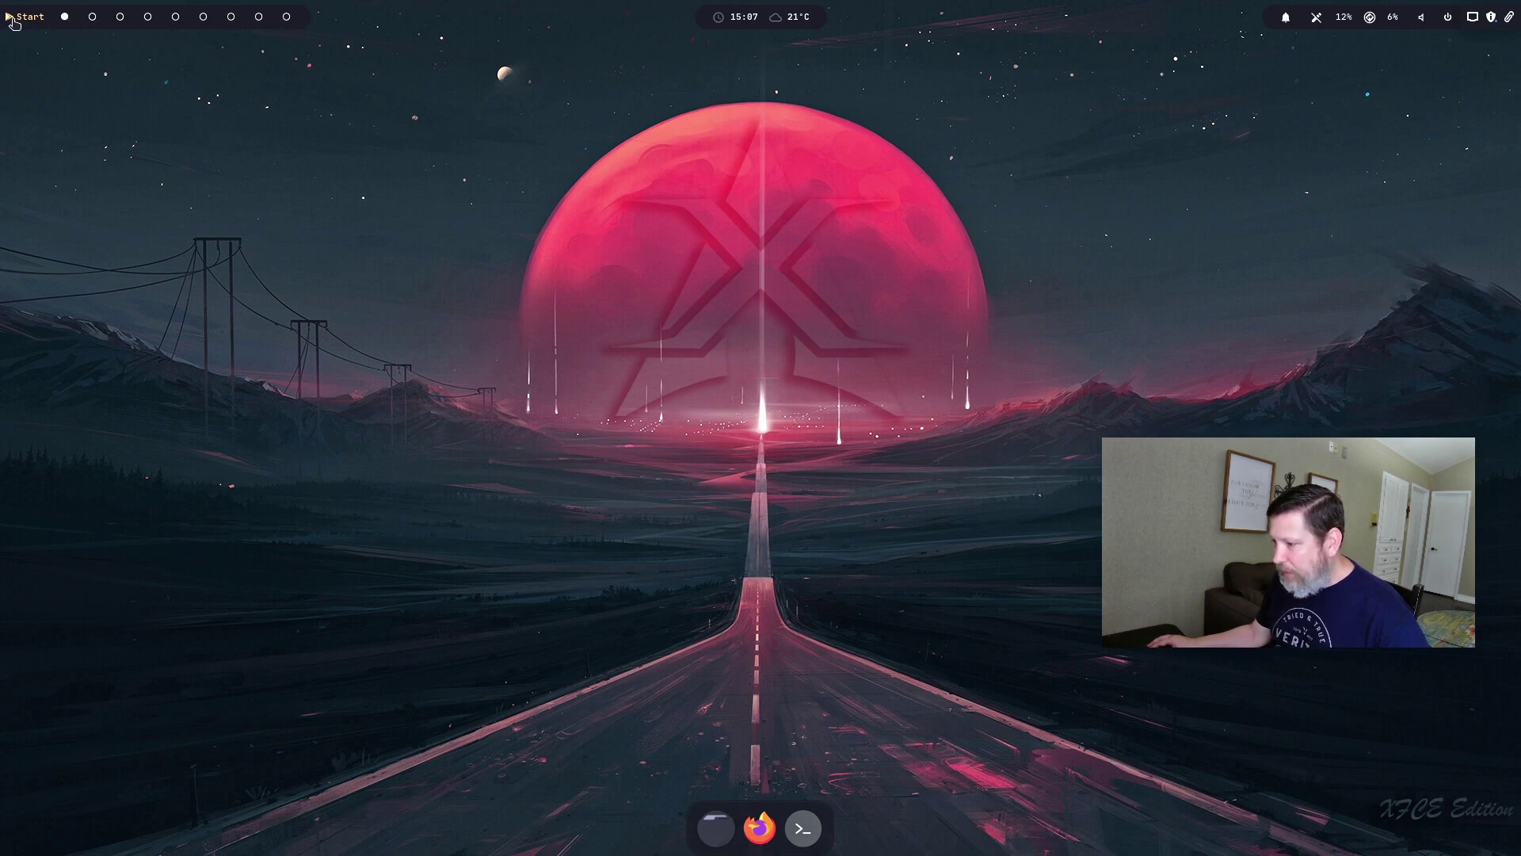
Launch Firefox on the first workspace and a terminal on the second
click(759, 828)
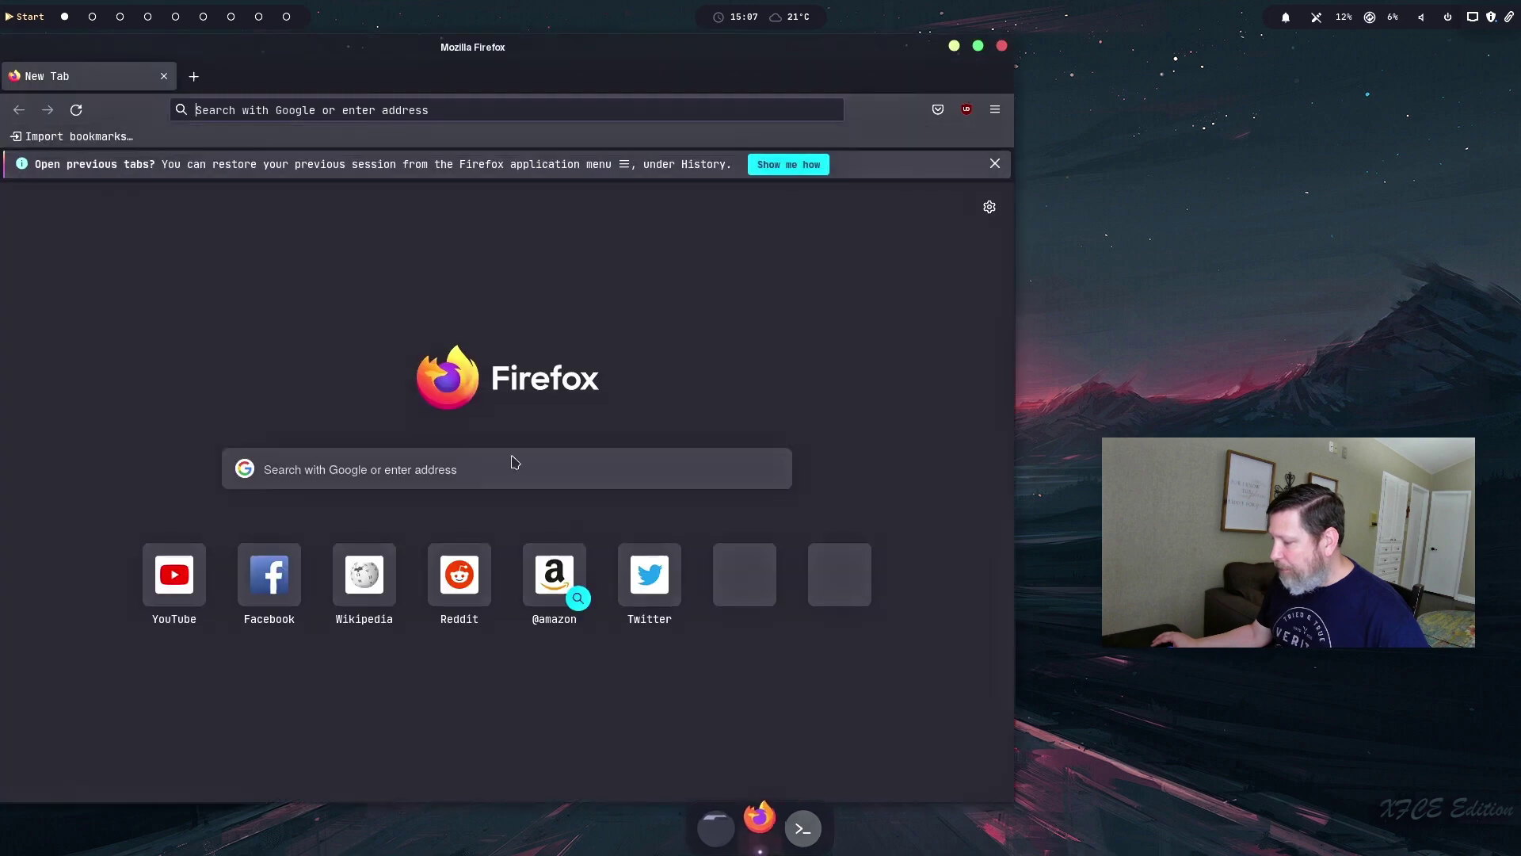
click(92, 16)
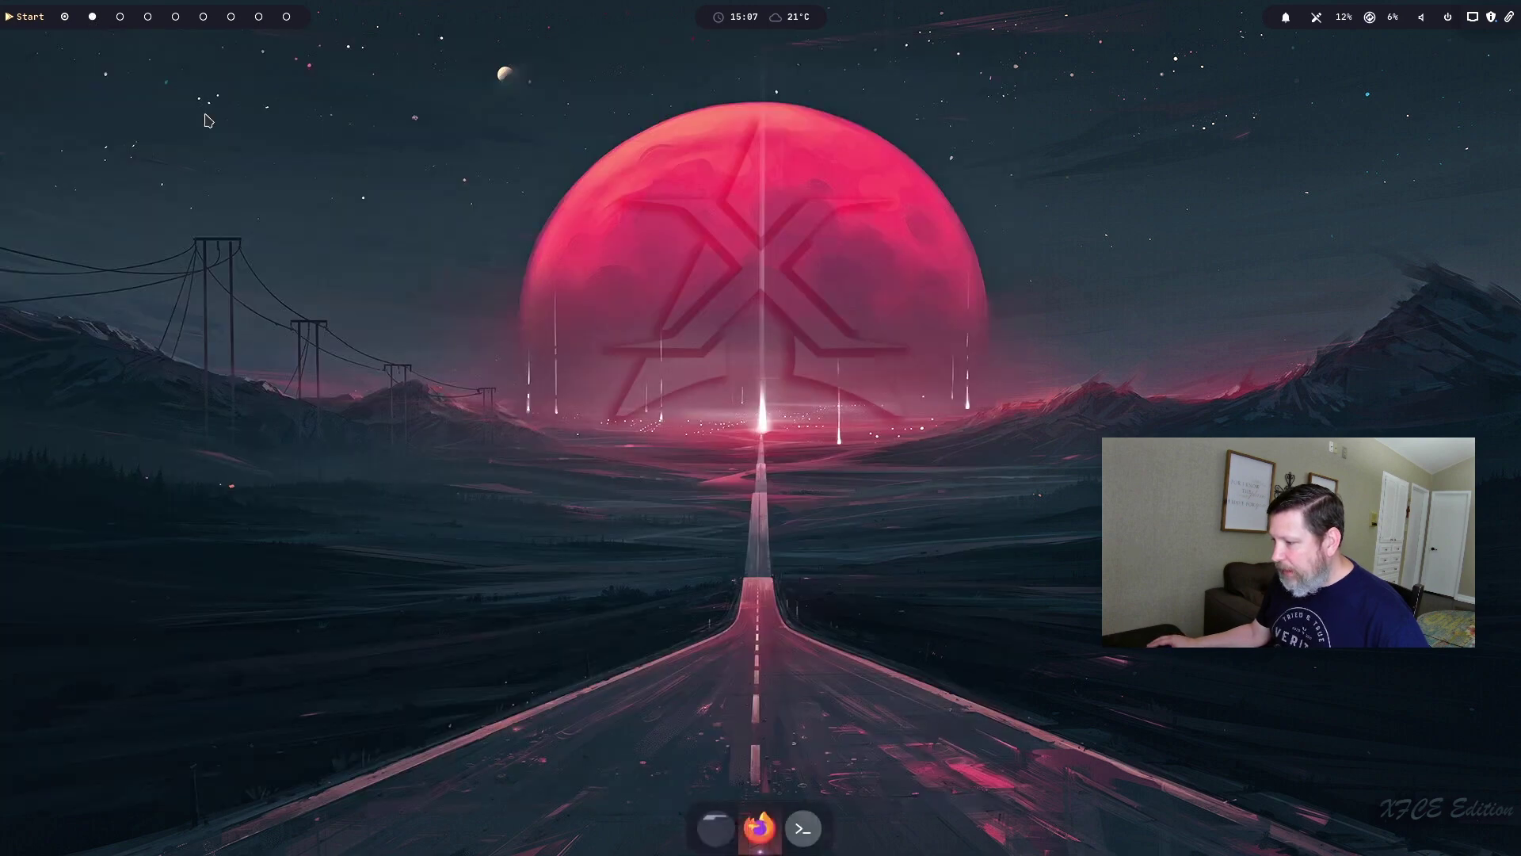
click(804, 828)
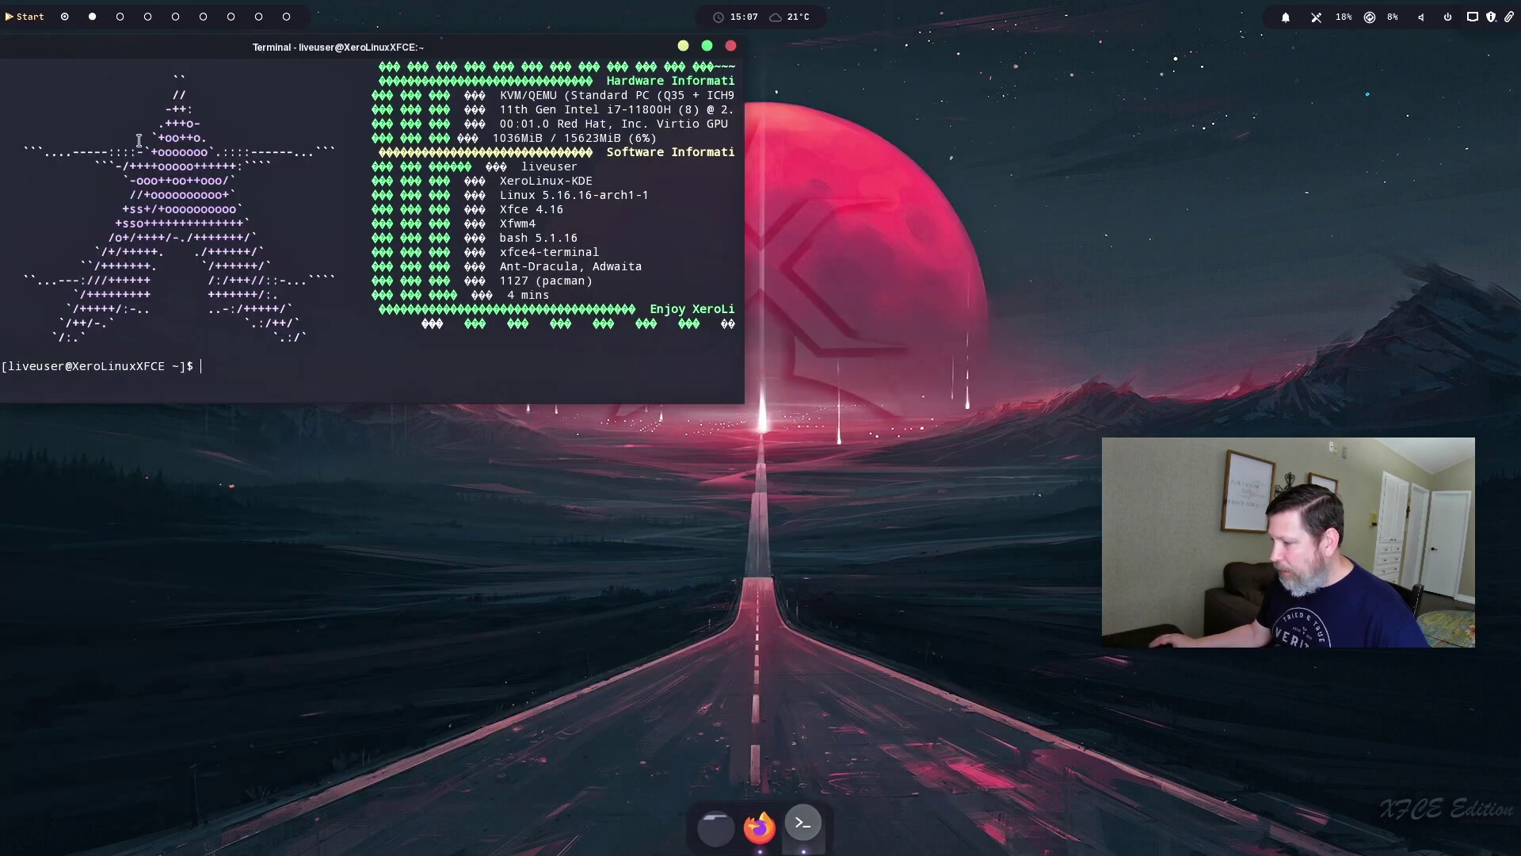
Launch Dictionary from the Office menu on the third workspace
click(120, 17)
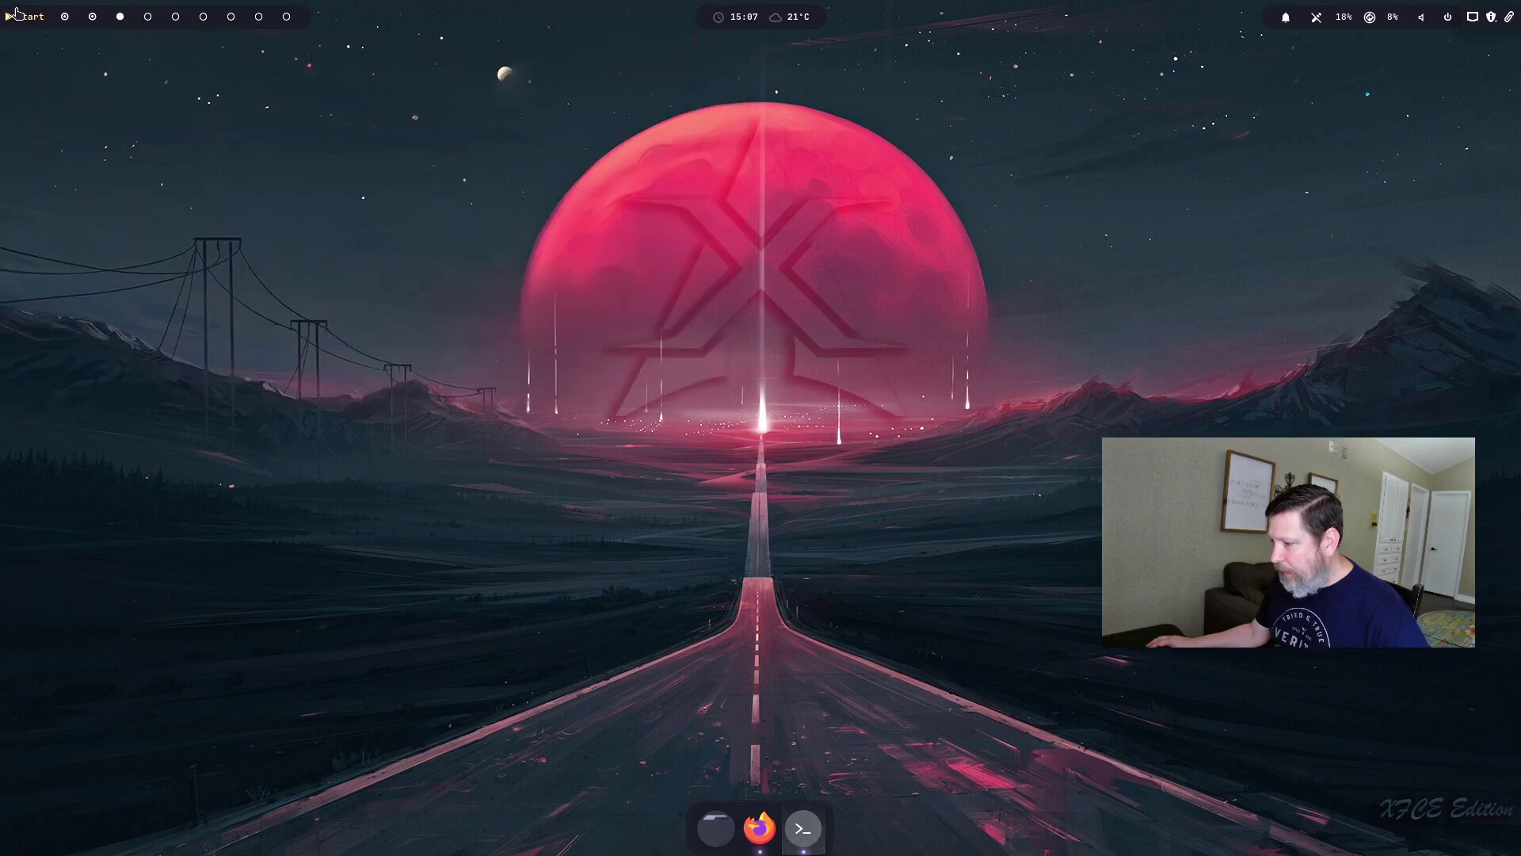
click(16, 12)
mouse_move(75, 198)
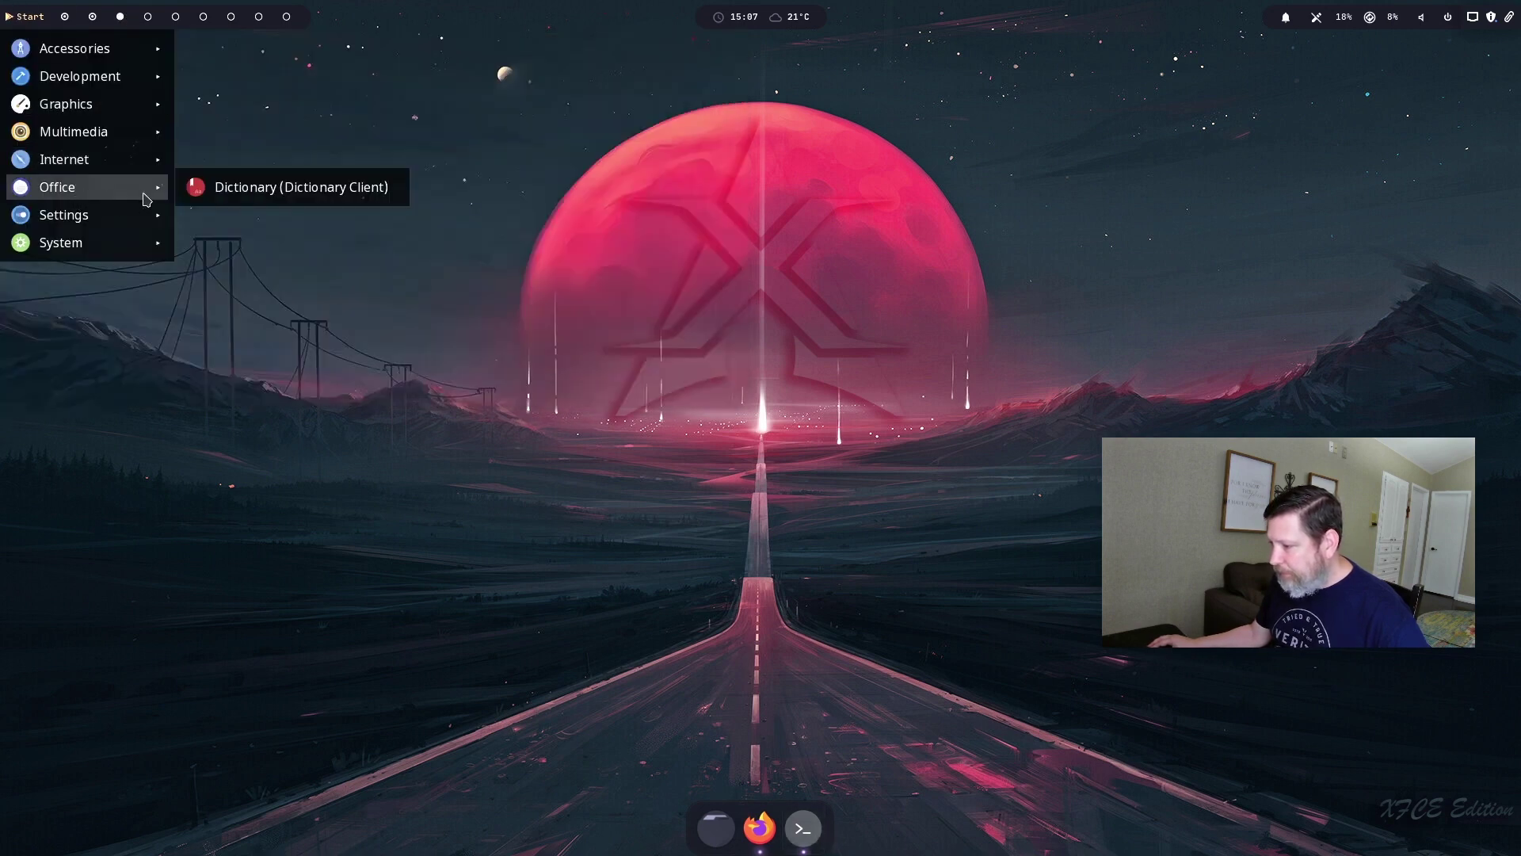
click(208, 189)
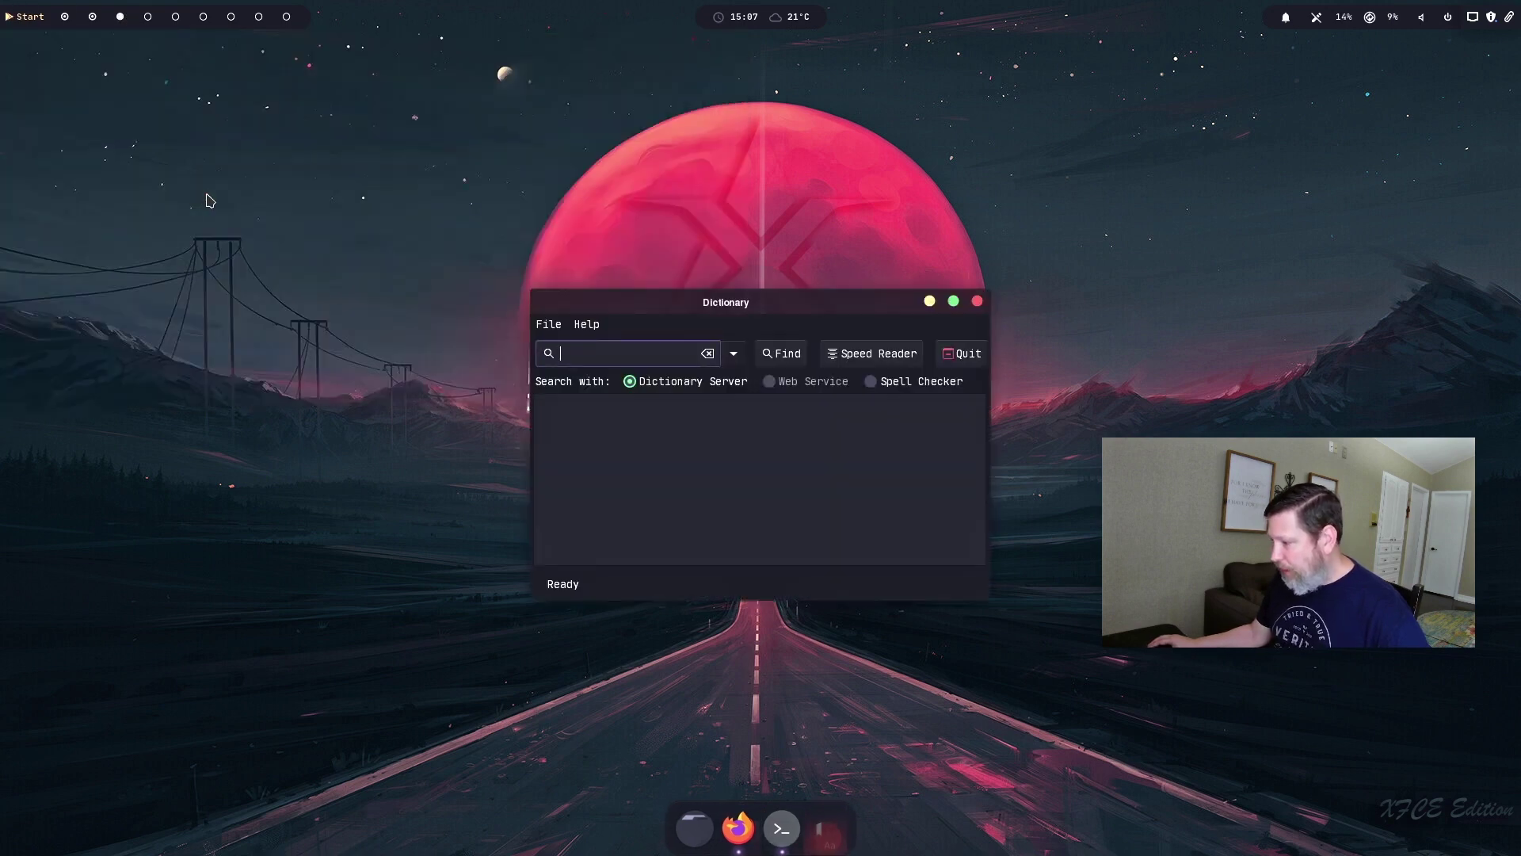
Cycle through the Firefox, terminal and Dictionary workspaces, show the desktop, then open the app launcher
click(64, 16)
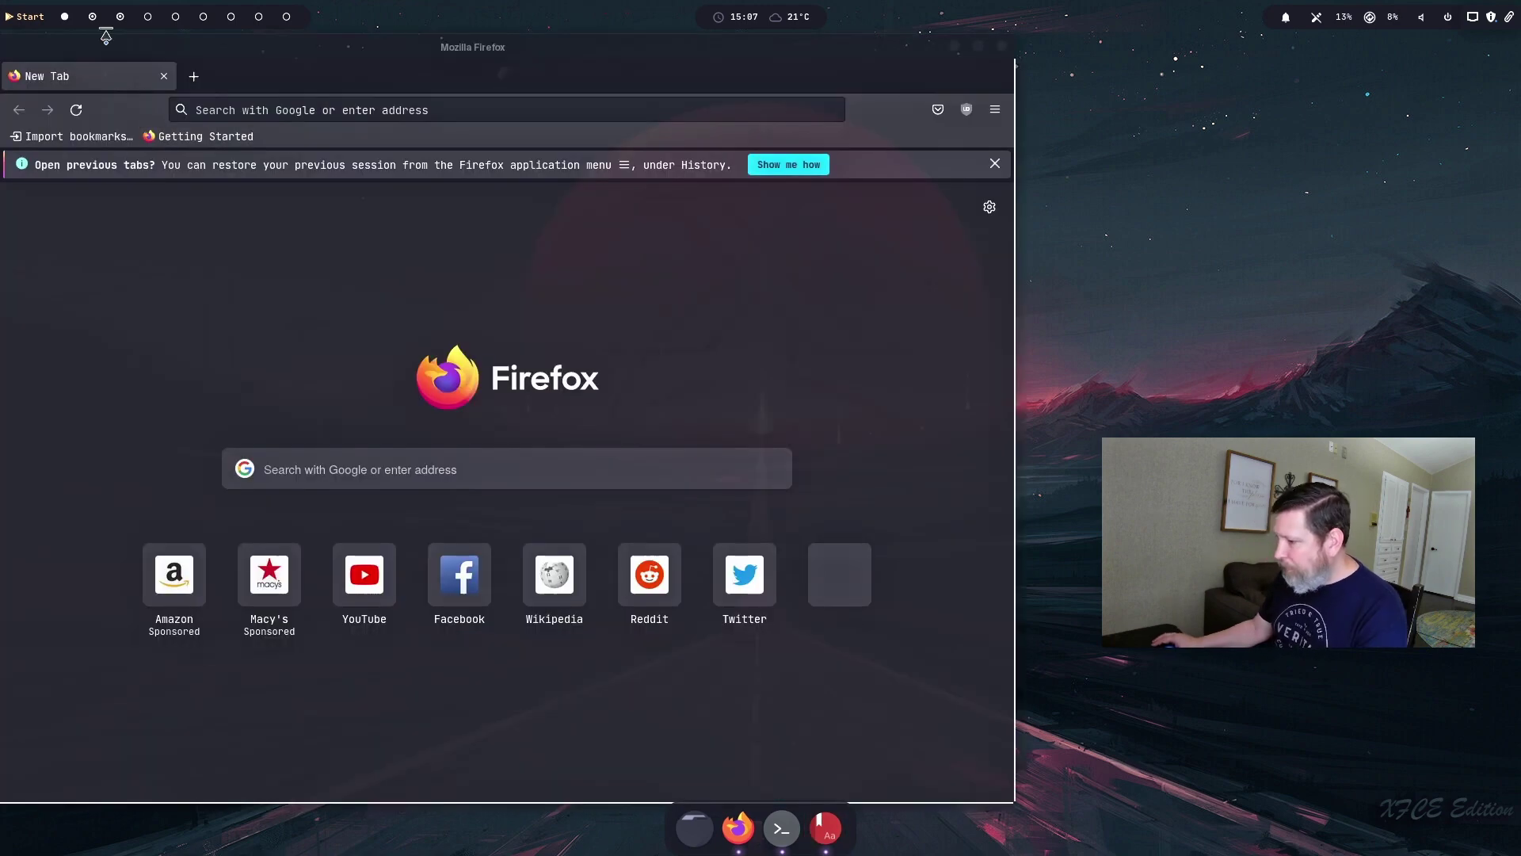
click(94, 16)
click(119, 16)
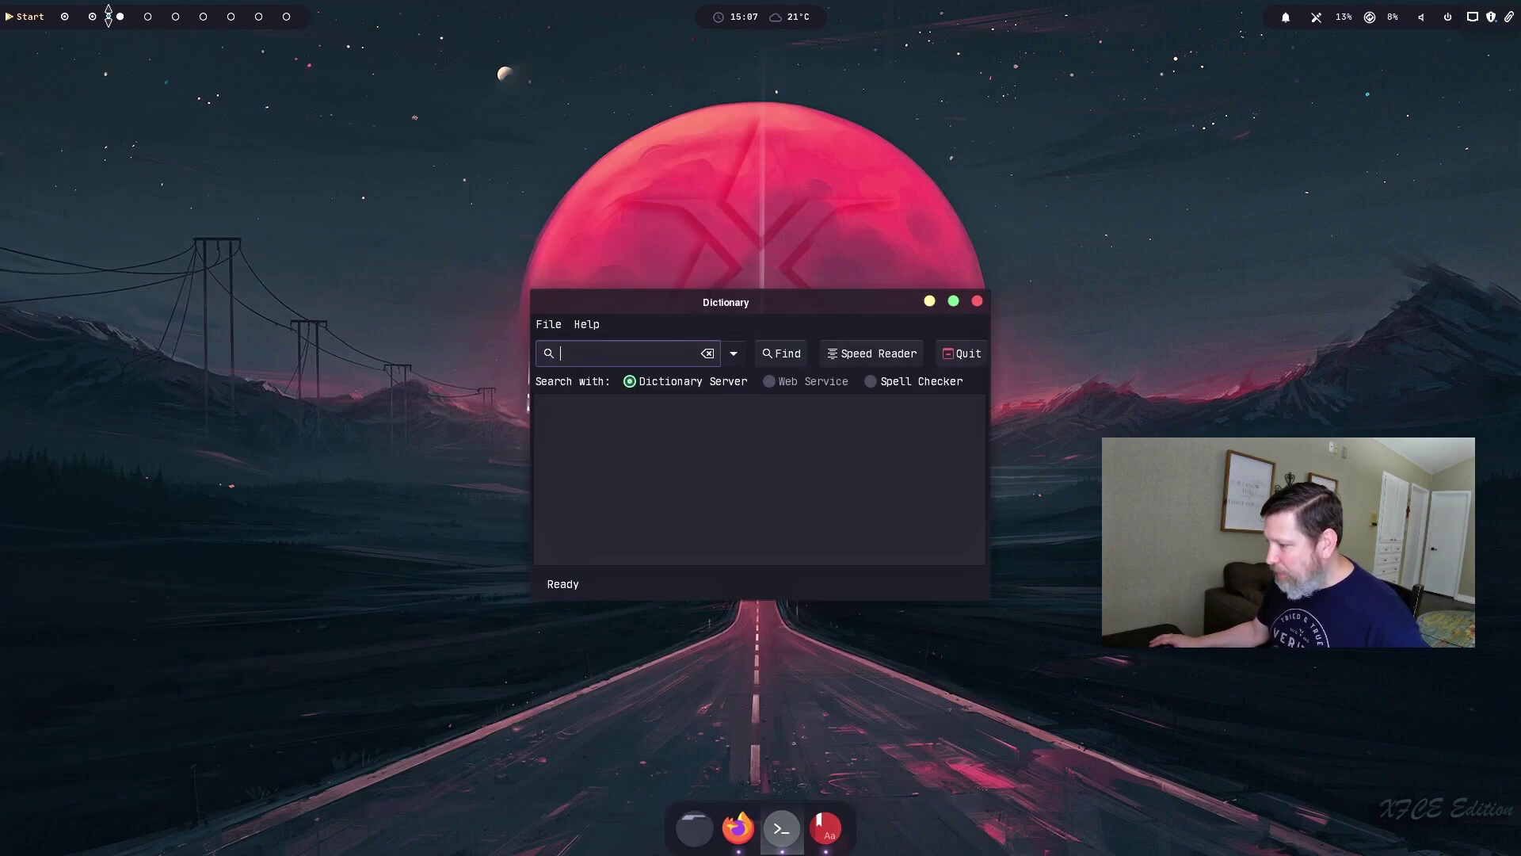
click(64, 16)
key(ctrl+alt+d)
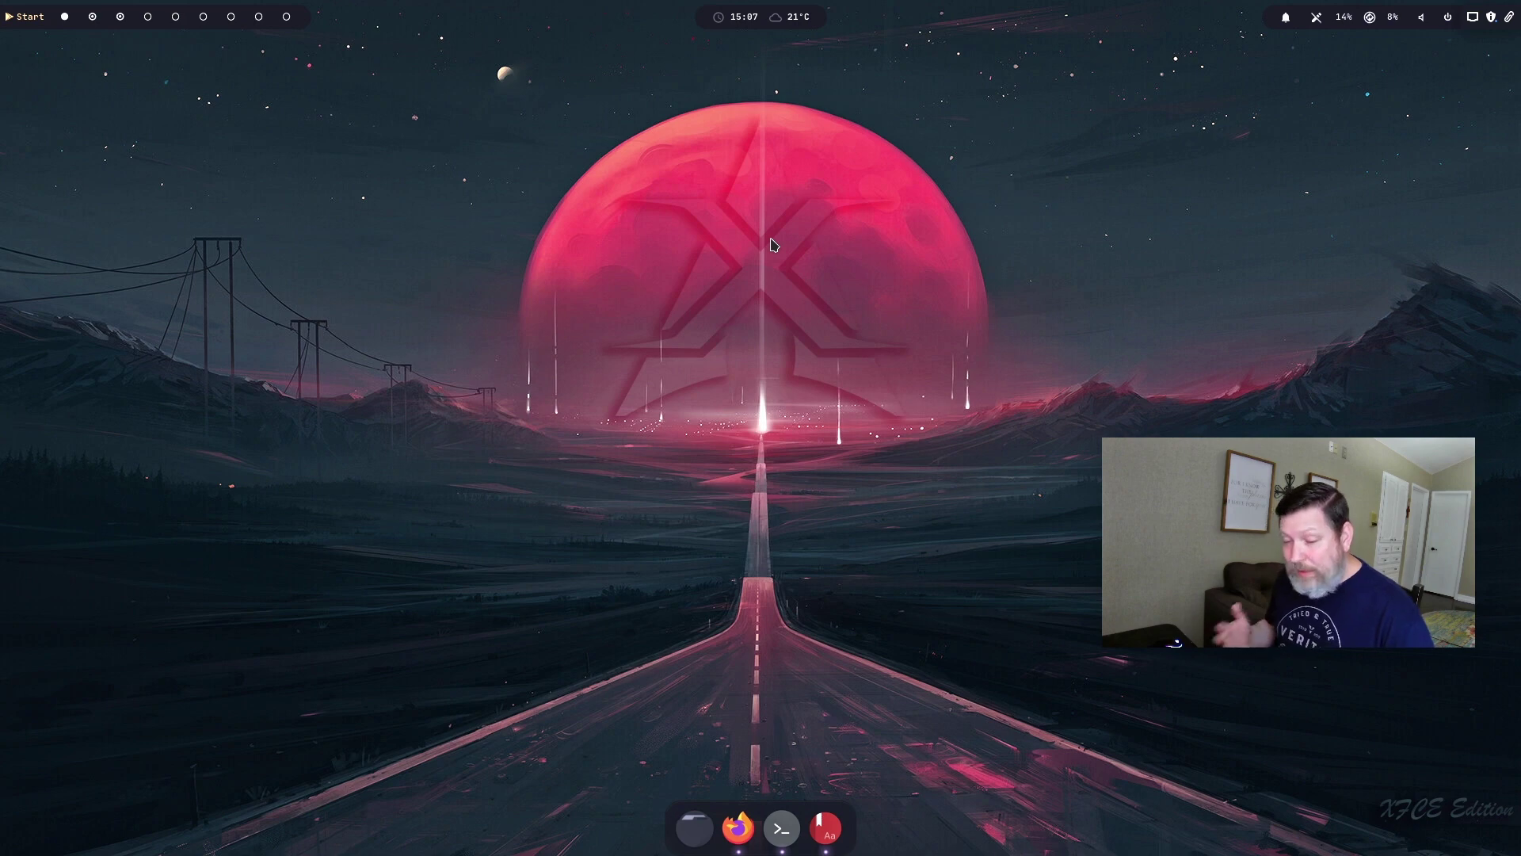
key(super)
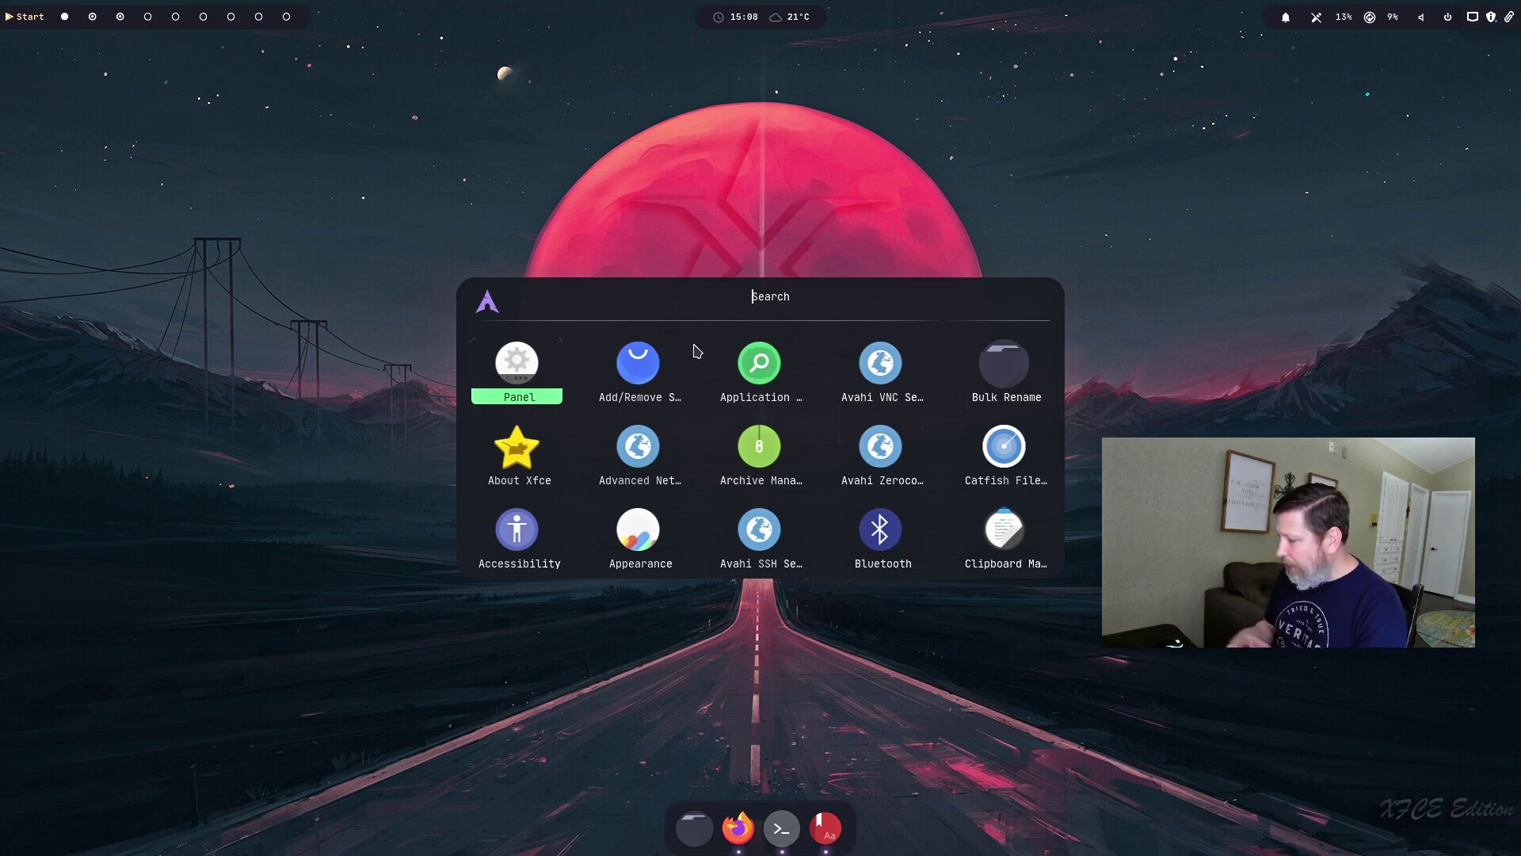
Pick the glowing purple-and-blue tubes wave as the XeroLinux wallpaper, then close Desktop settings
right_click(473, 254)
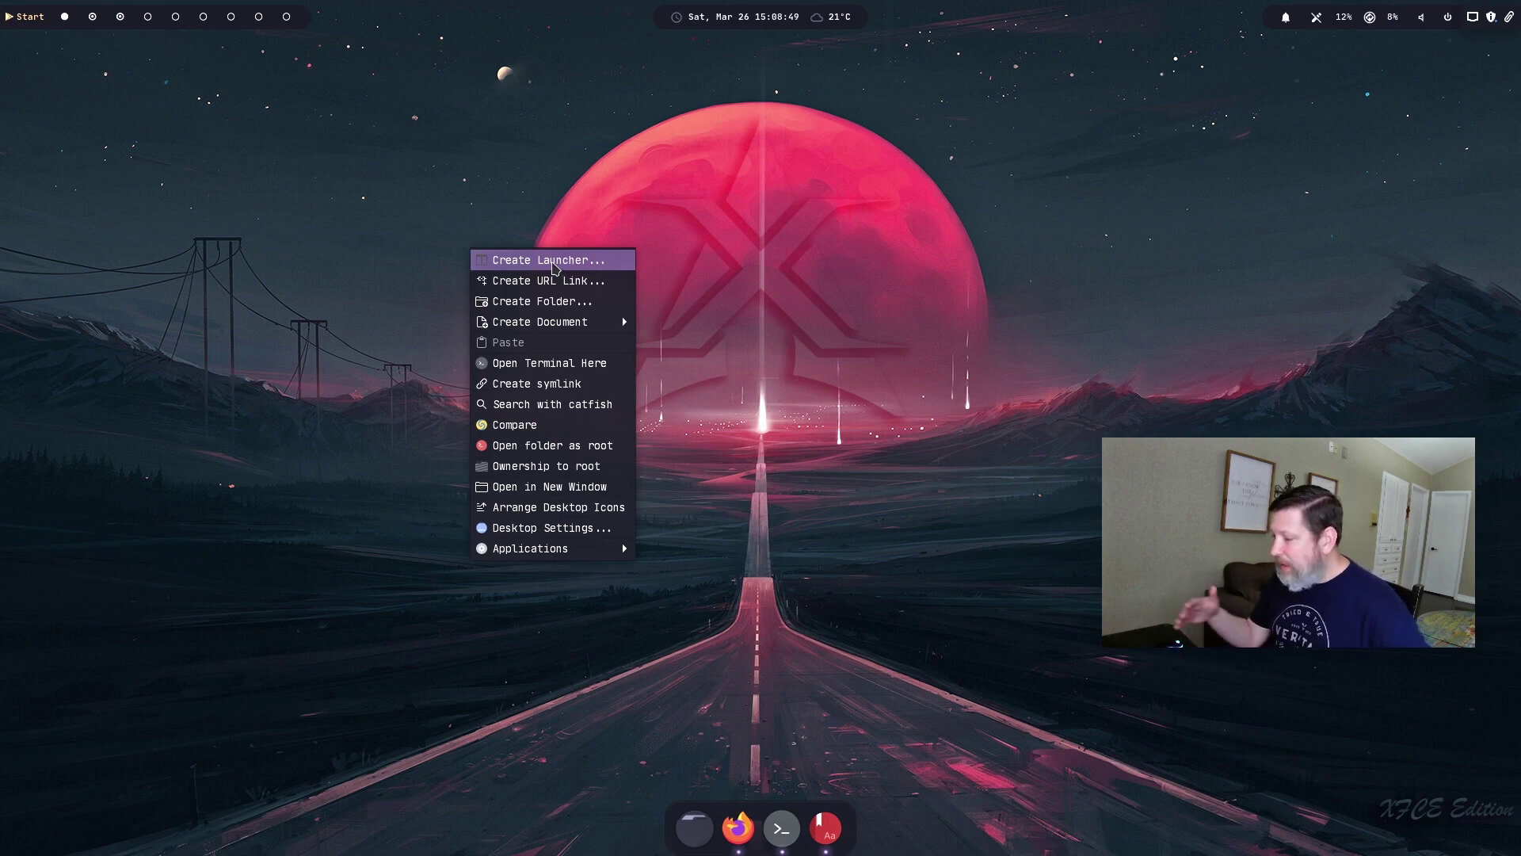
click(547, 528)
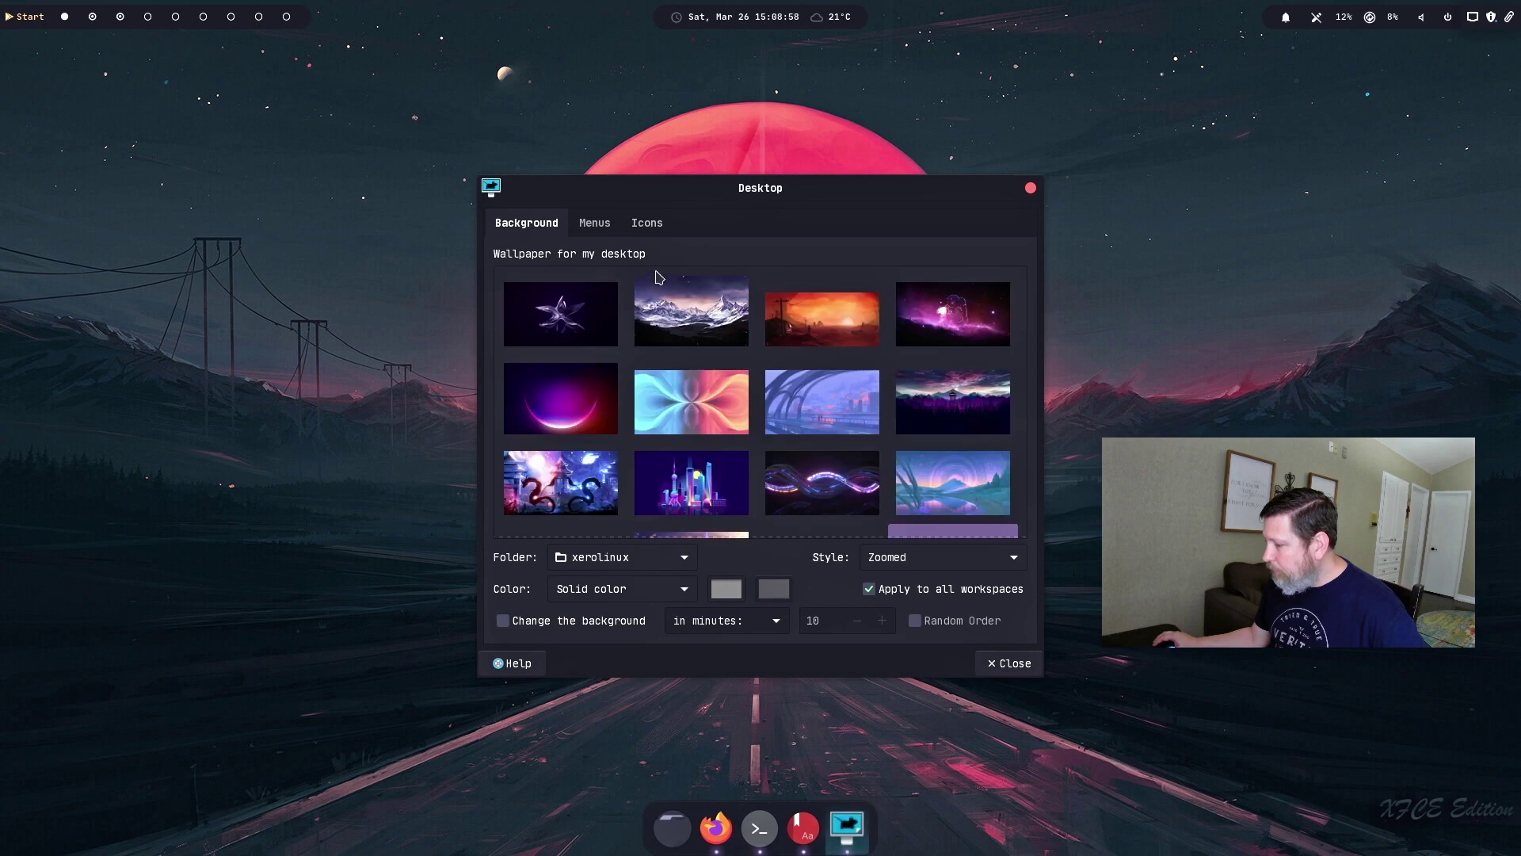
scroll(854, 395, down, 1)
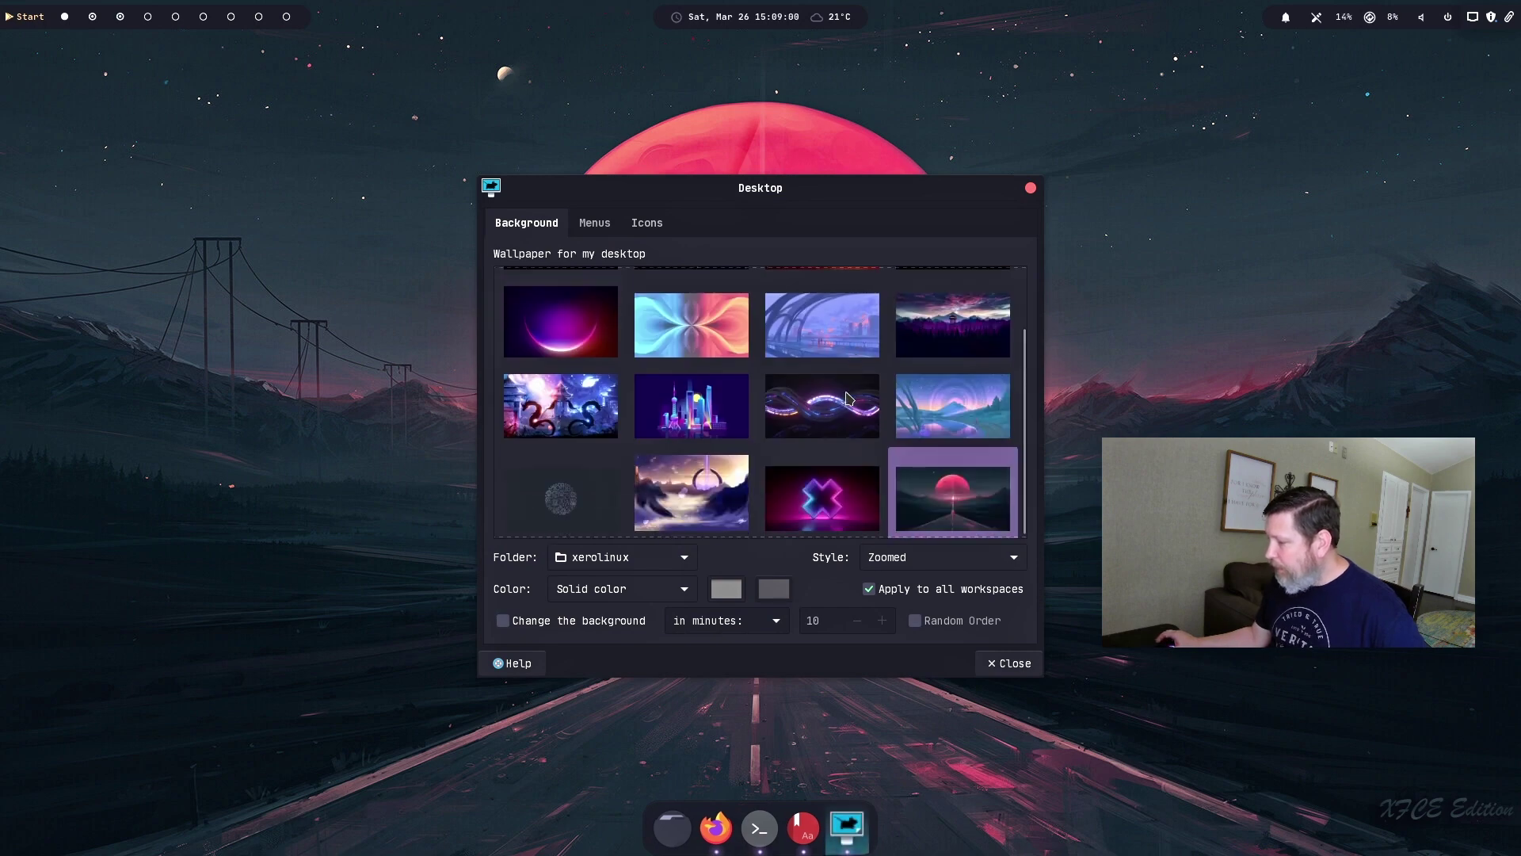
click(824, 416)
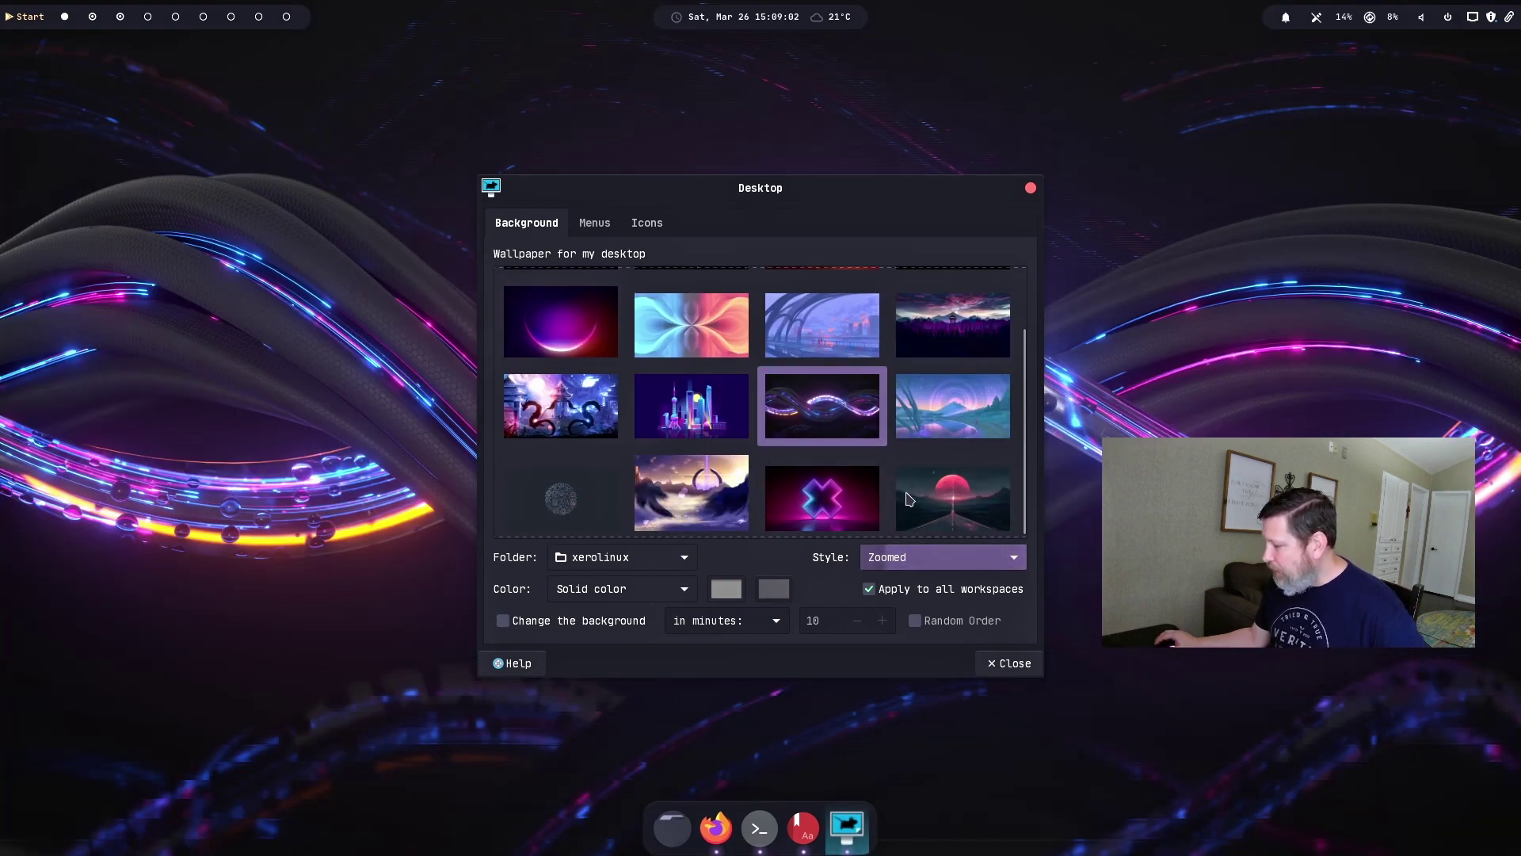
click(1011, 664)
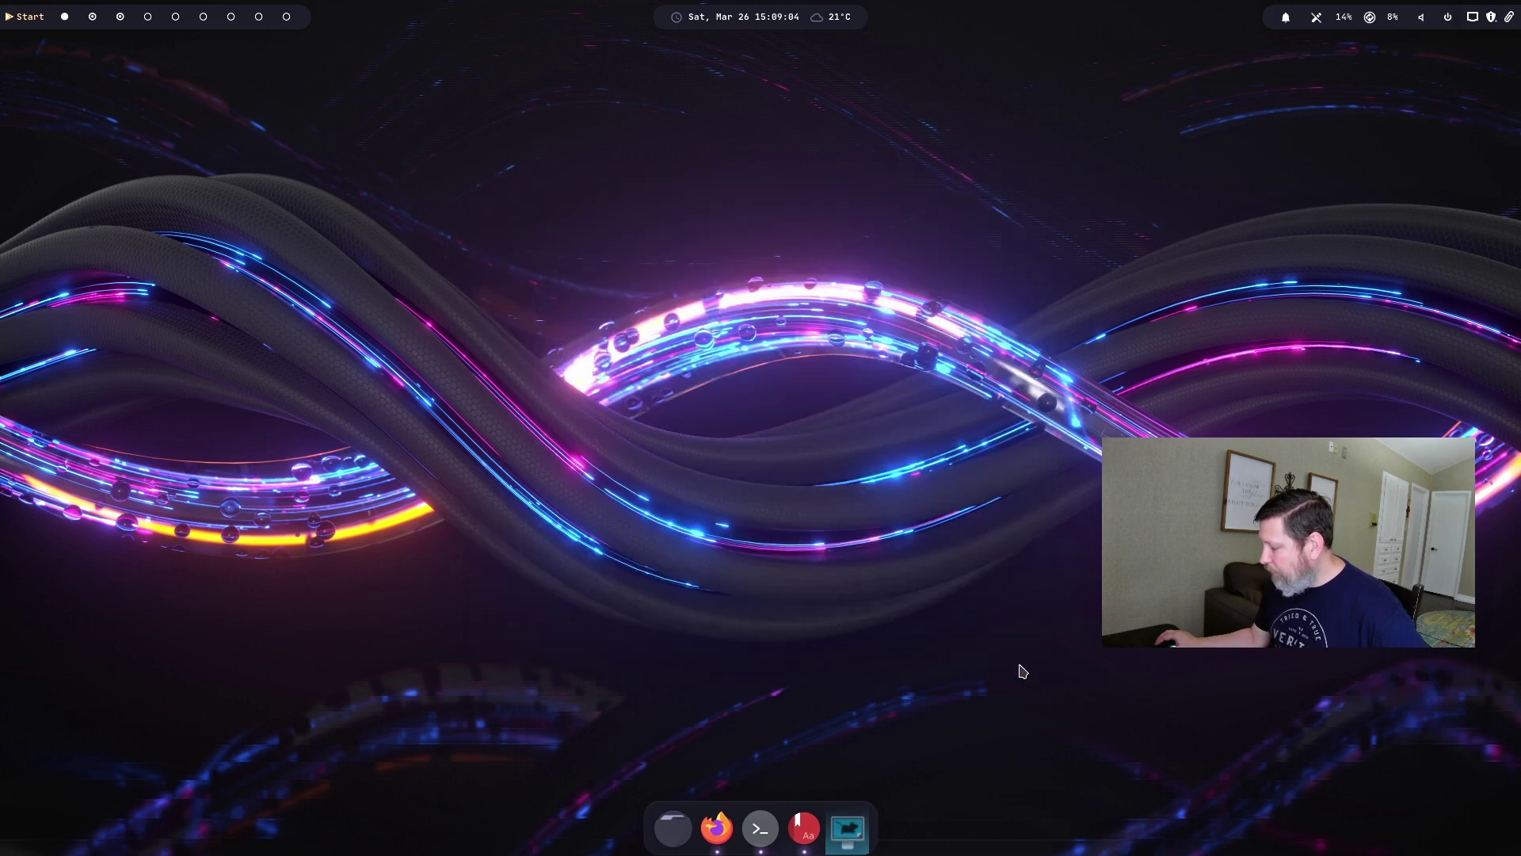
click(24, 19)
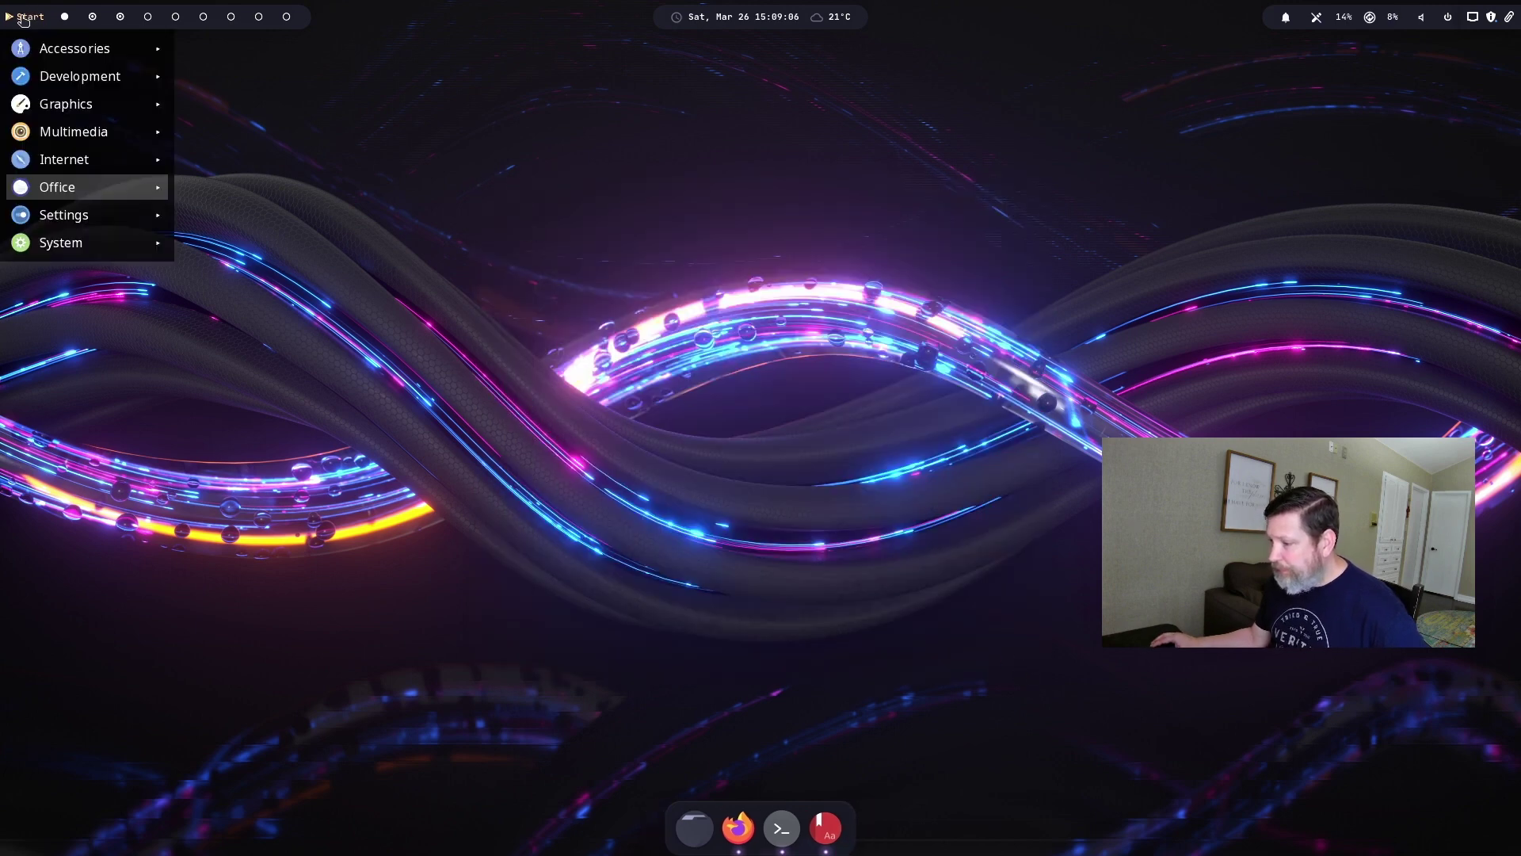
mouse_move(85, 213)
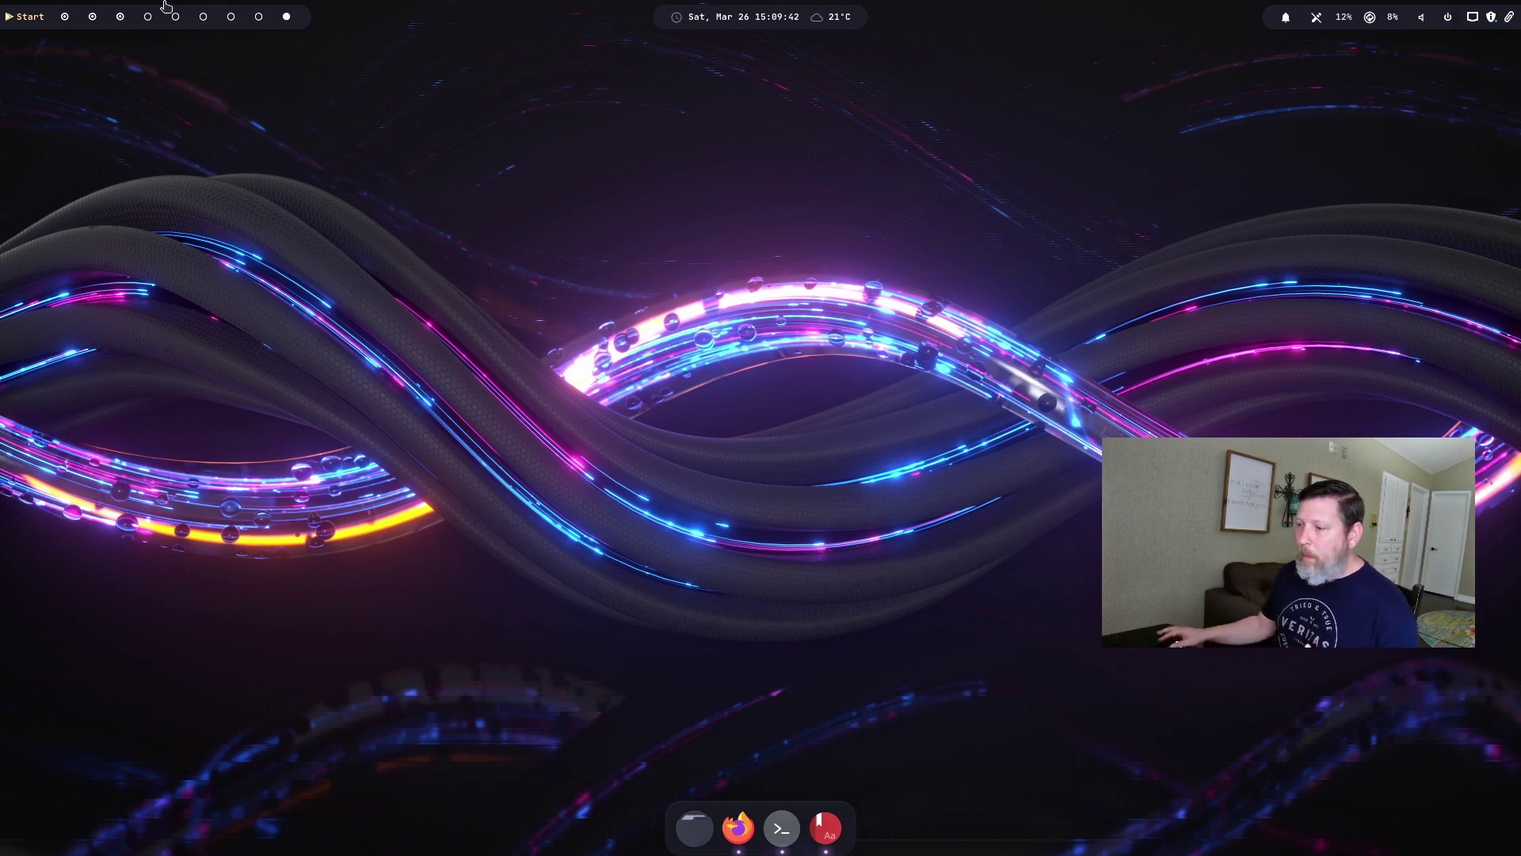
click(28, 18)
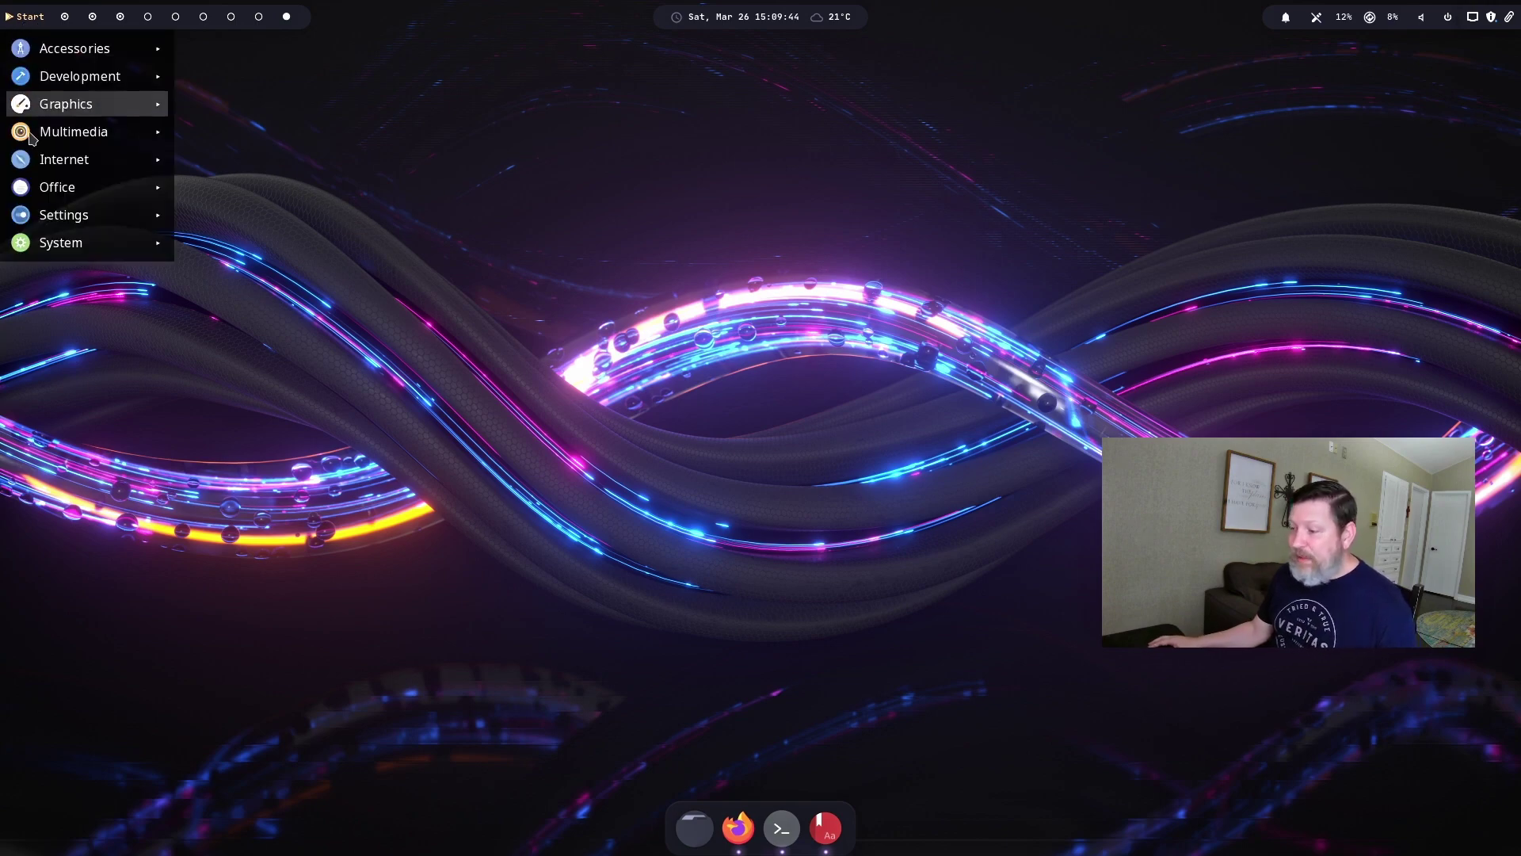
click(57, 398)
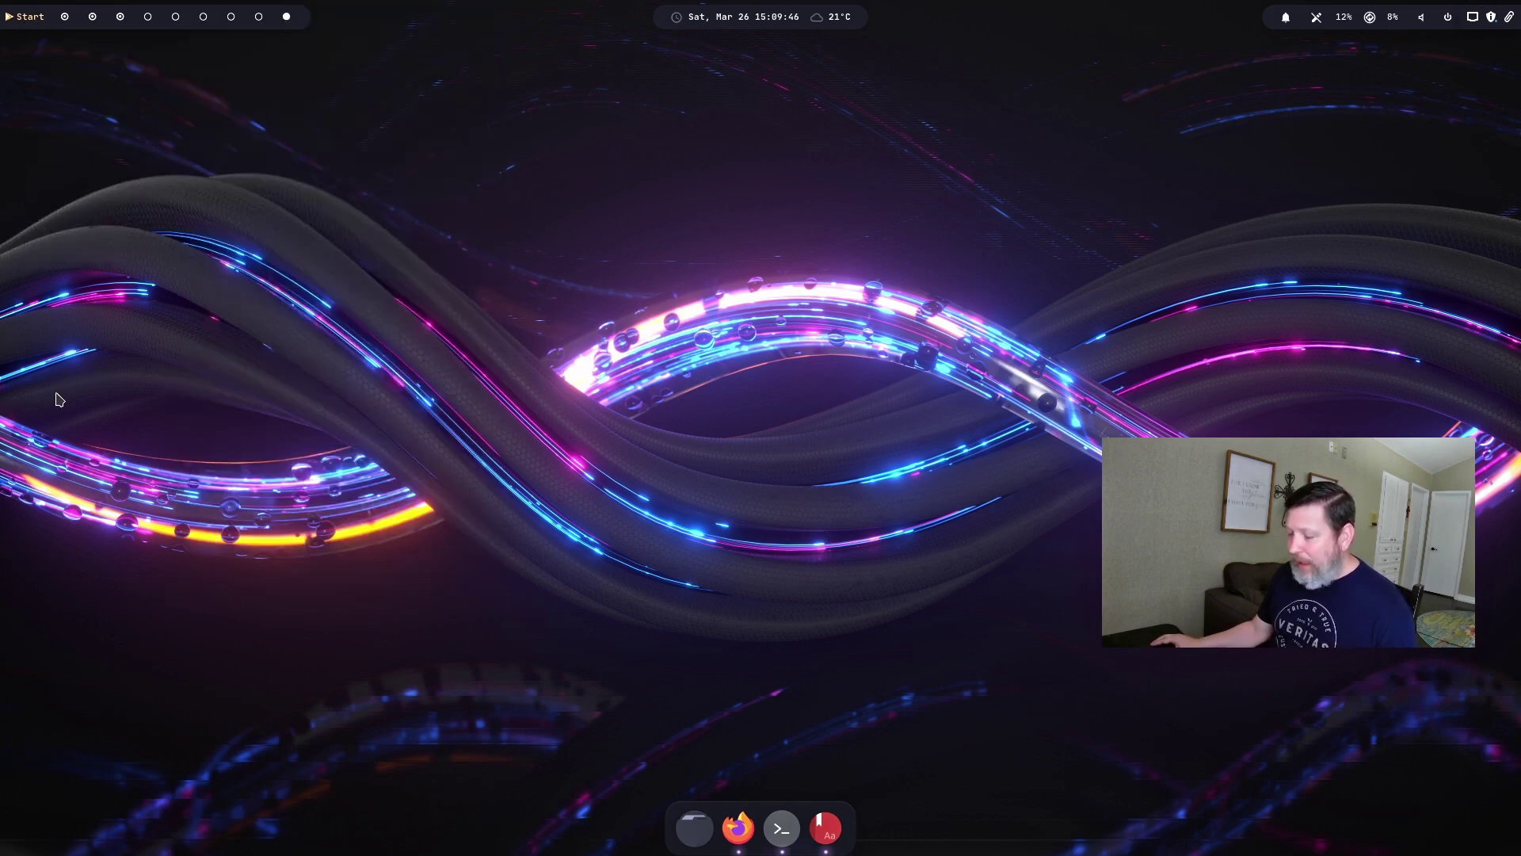